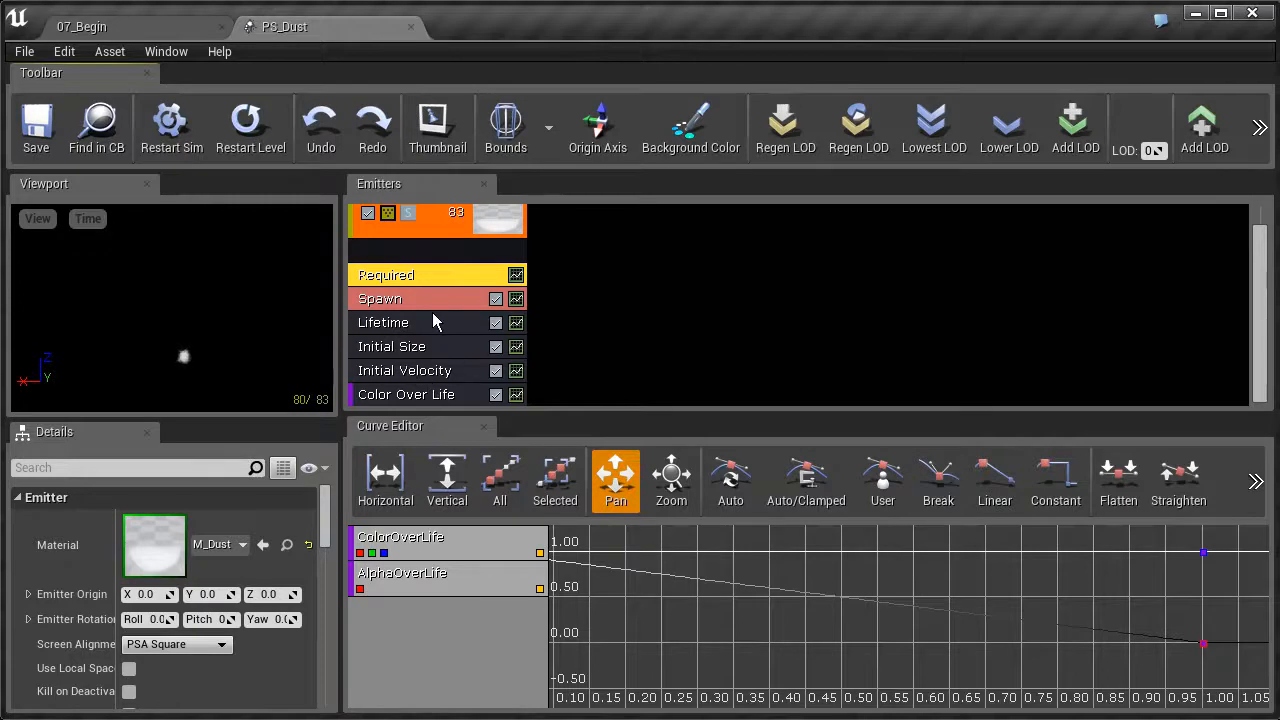
Step: Add an Initial Location module to the particle emitter in PS_Dust
right_click(452, 251)
right_click(441, 229)
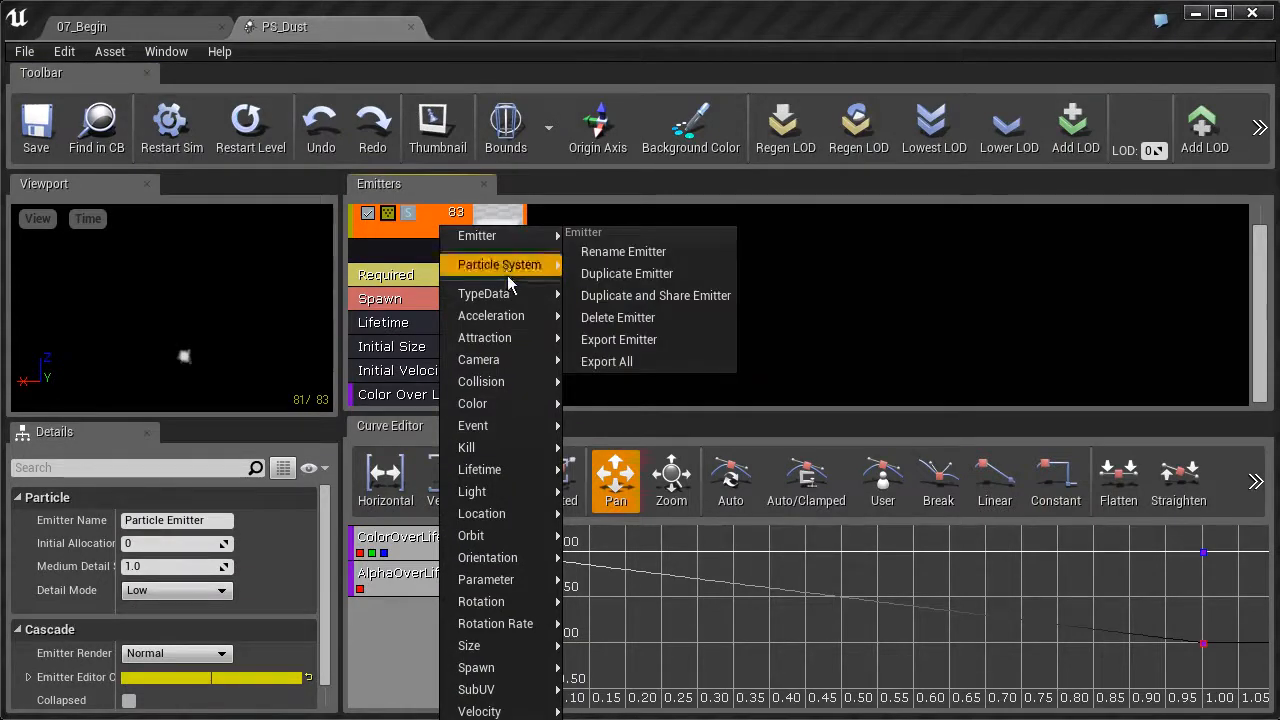
mouse_move(509, 366)
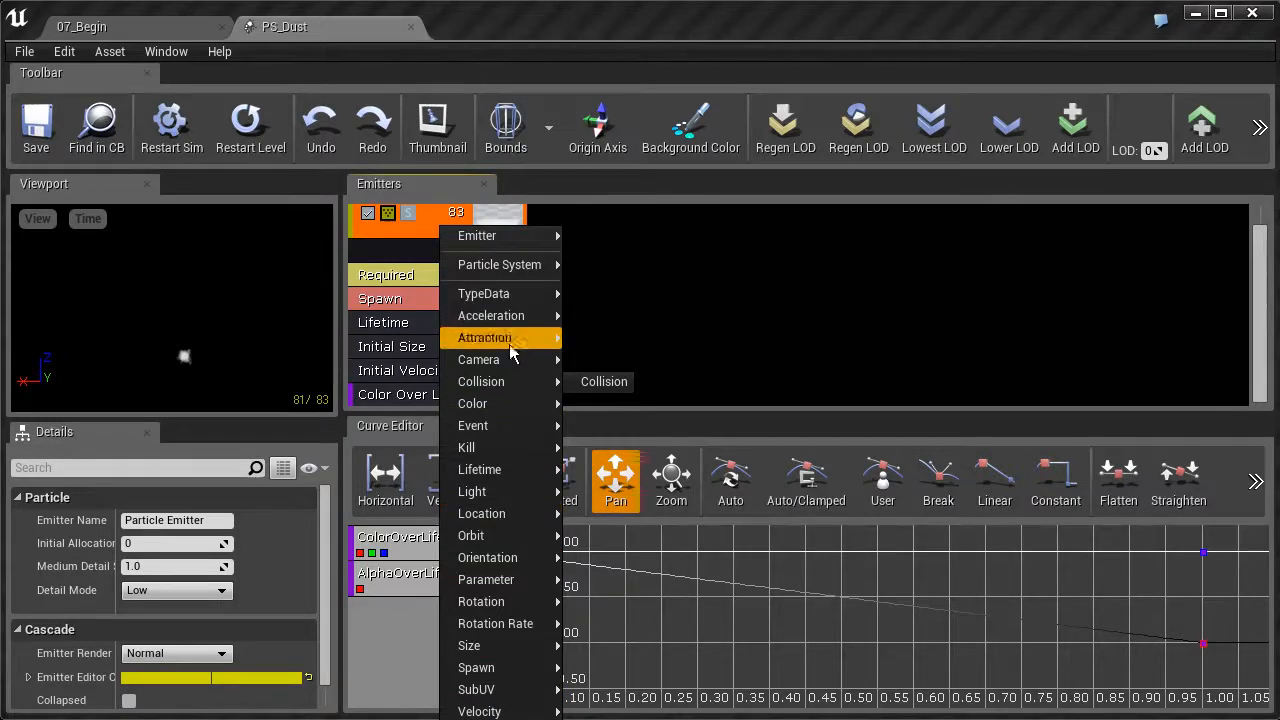
mouse_move(507, 515)
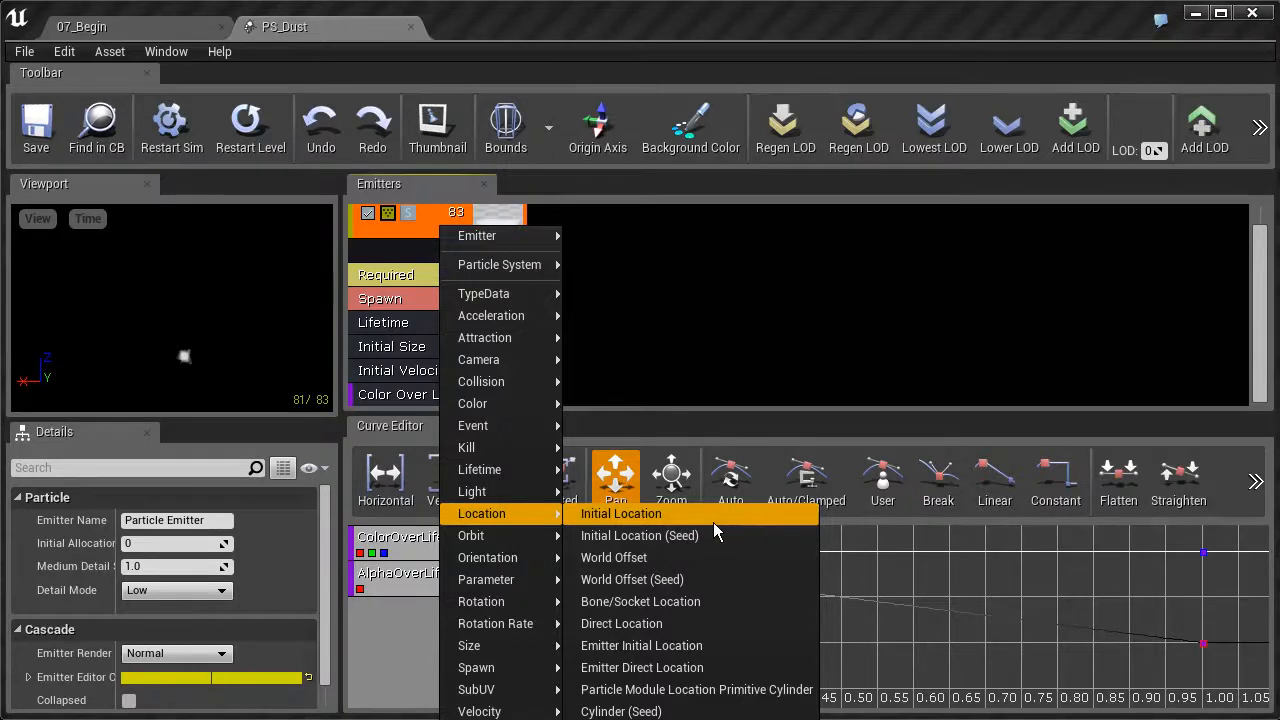
left_click(672, 519)
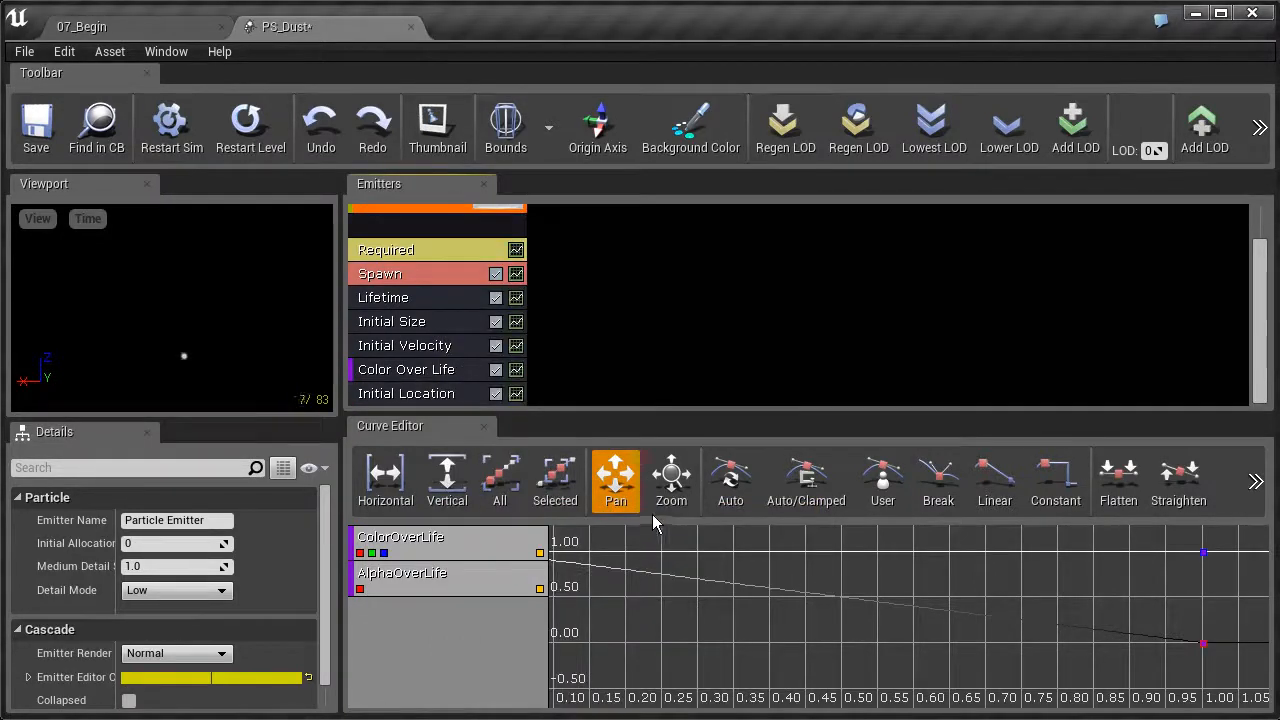
Step: Set the Initial Location module's Start Location distribution maximum to 10 on X, Y and Z
left_click(415, 394)
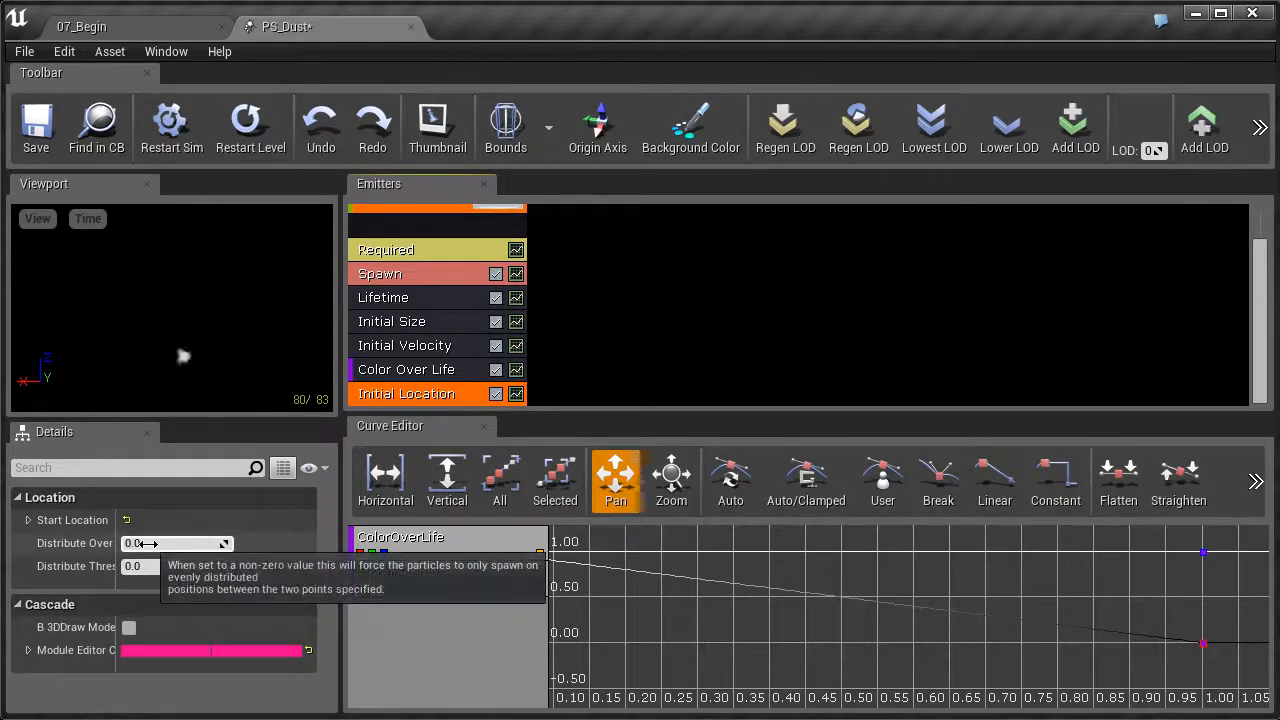
left_click(28, 521)
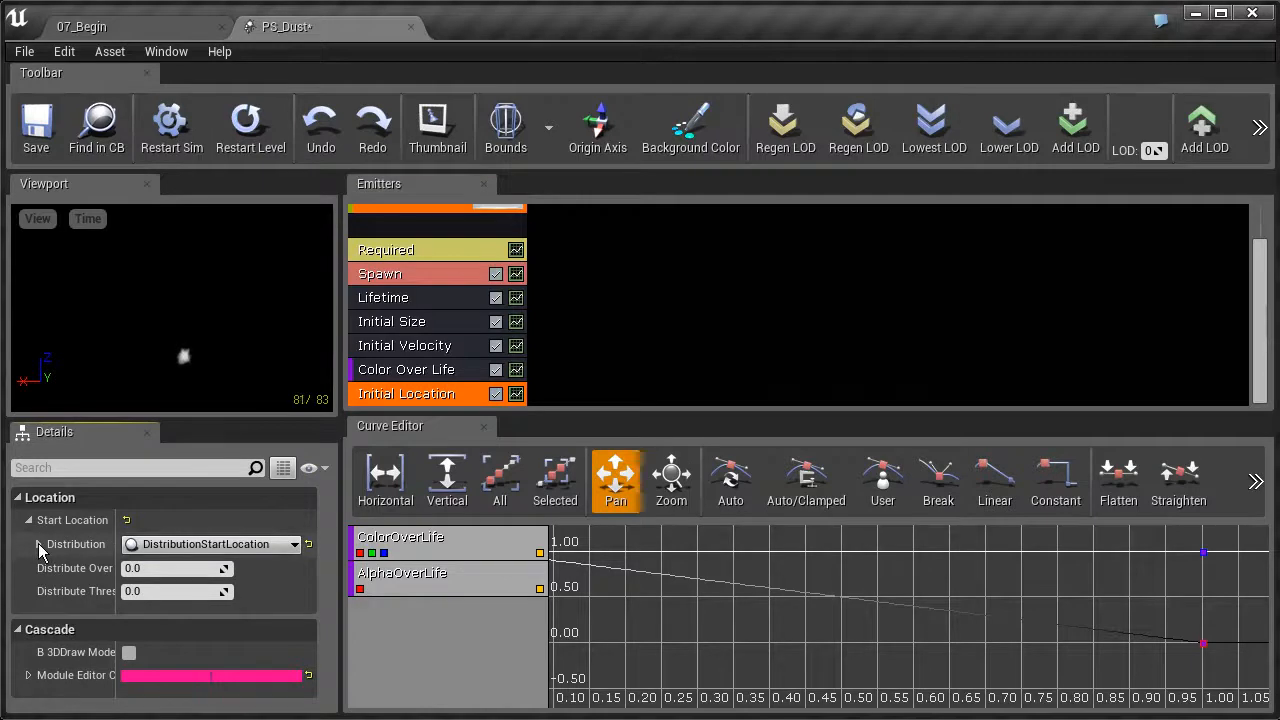
left_click(39, 545)
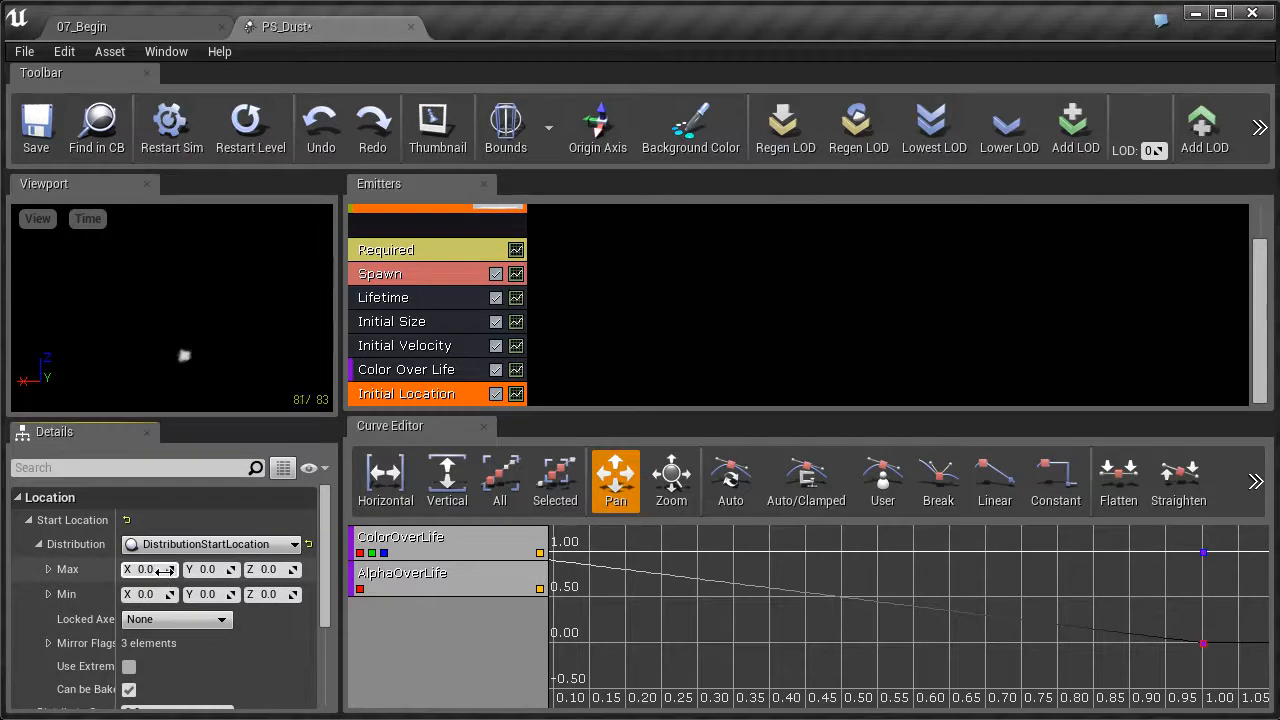
left_click_drag(165, 569, 180, 569)
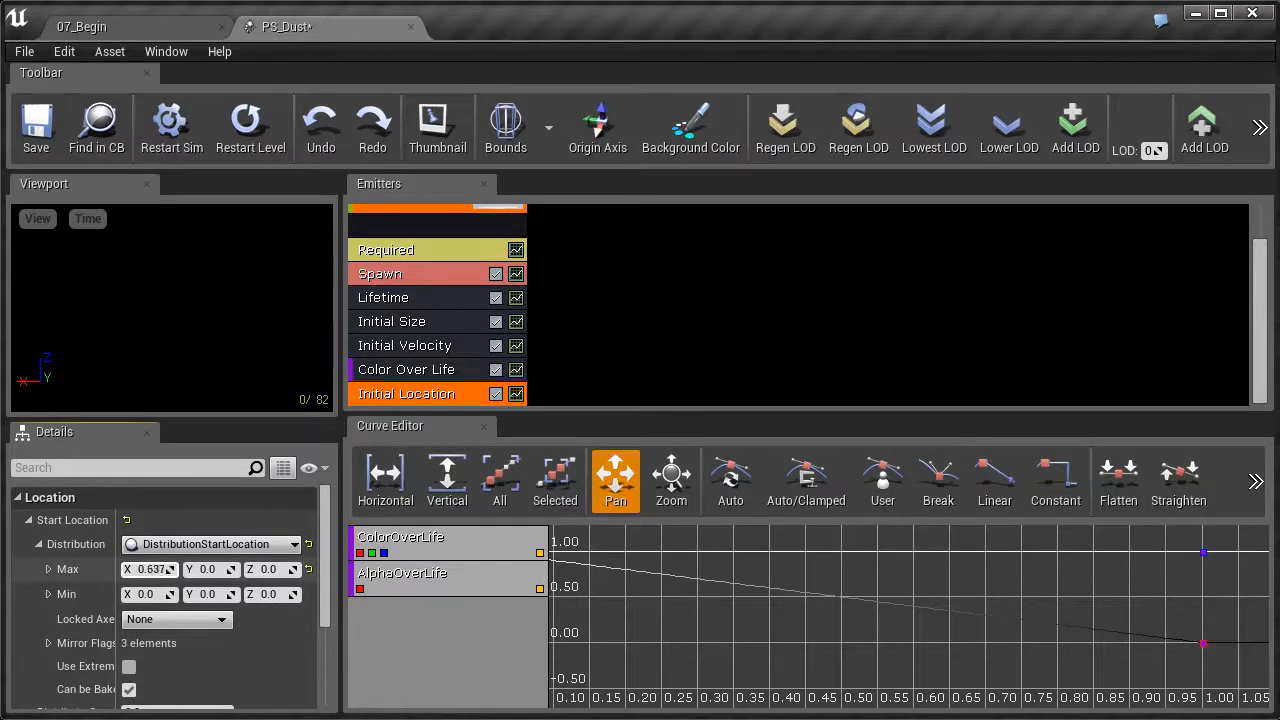
left_click(160, 570)
type("10")
left_click(200, 569)
type("10")
left_click(265, 569)
type("10")
Step: Set the Start Location distribution minimum to -10 on X, Y and Z
left_click(145, 594)
type("-10")
left_click(212, 595)
type("10")
left_click(262, 594)
left_click(212, 595)
type("-")
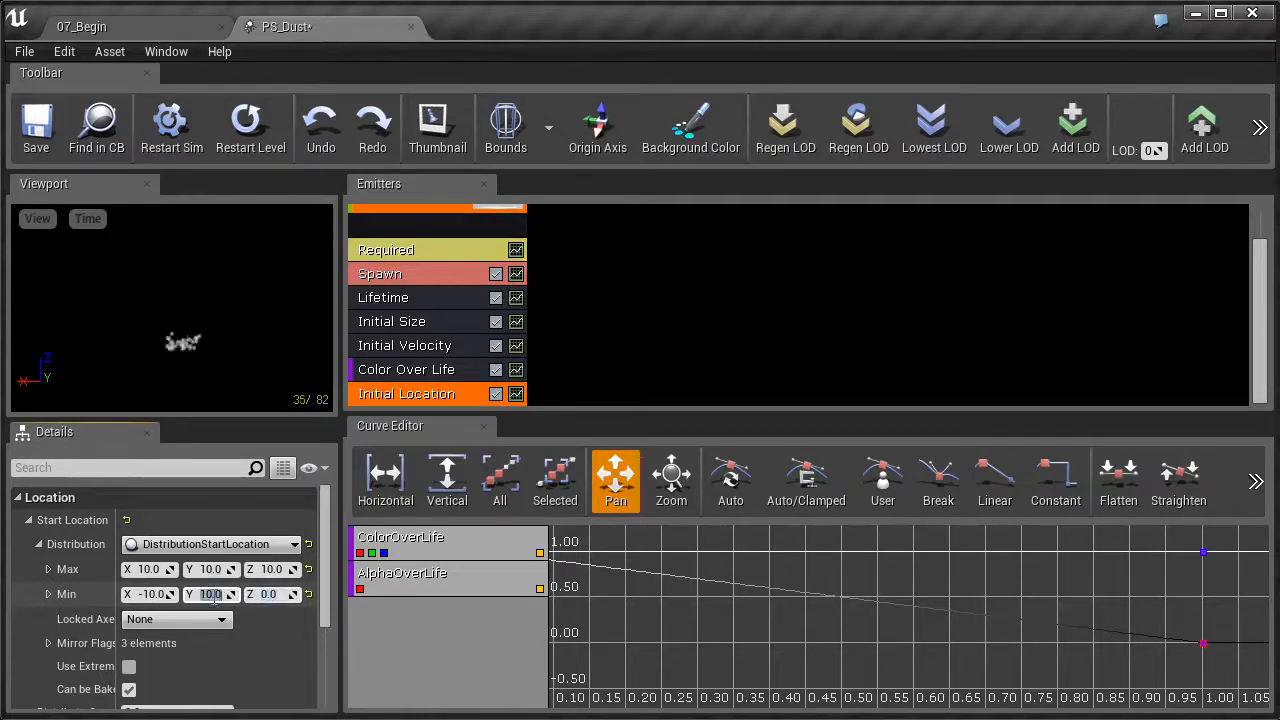
type("10")
key("Return")
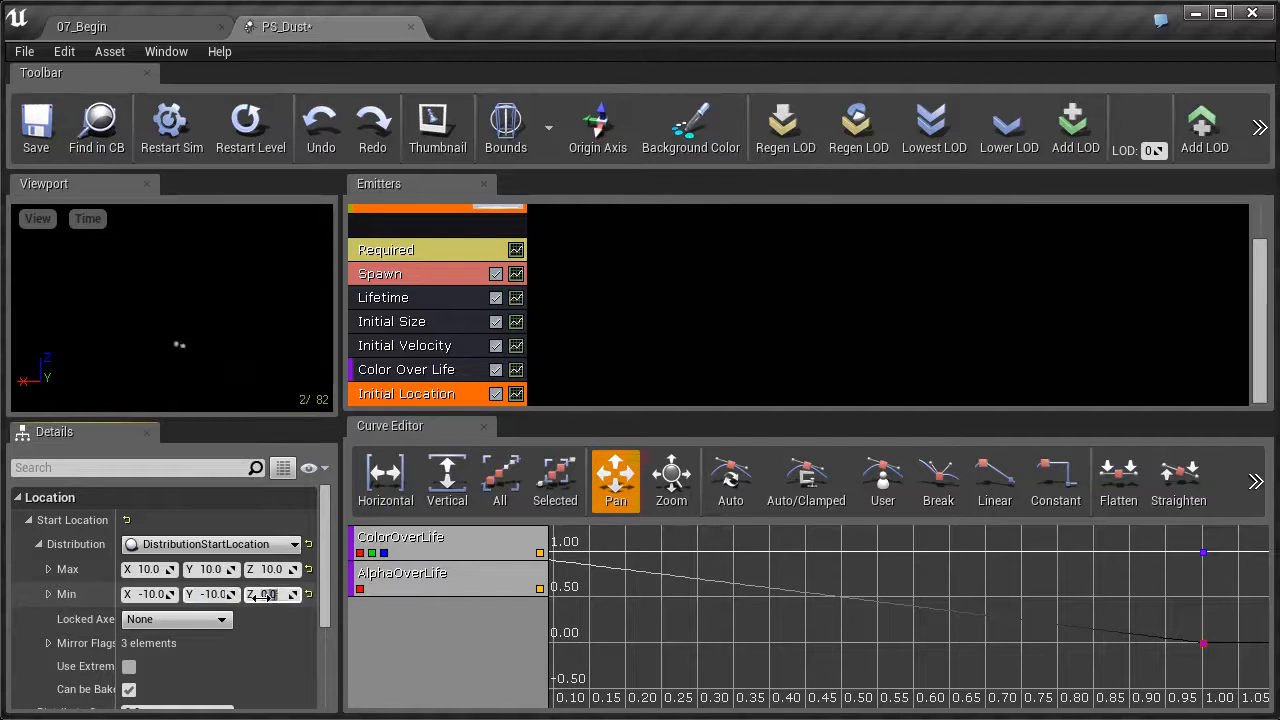
key("Return")
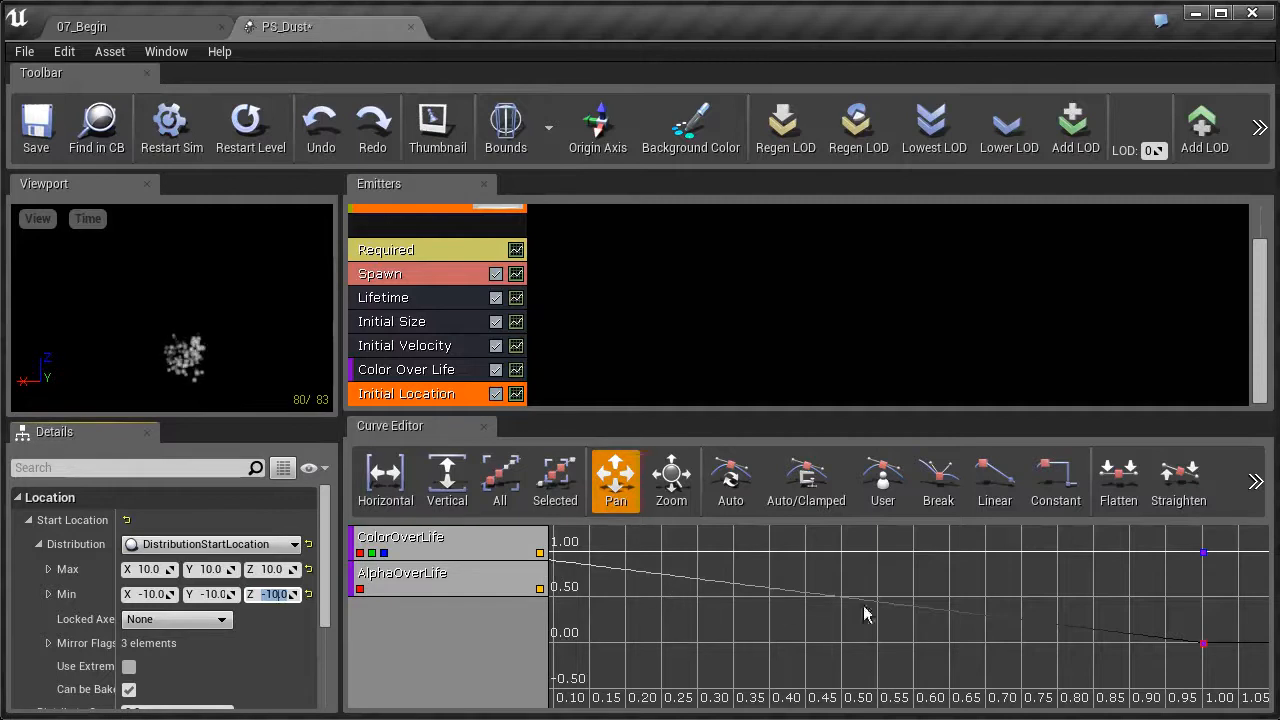
Step: Save the PS_Dust particle system
right_click_drag(600, 556, 745, 556)
left_click_drag(676, 556, 822, 561)
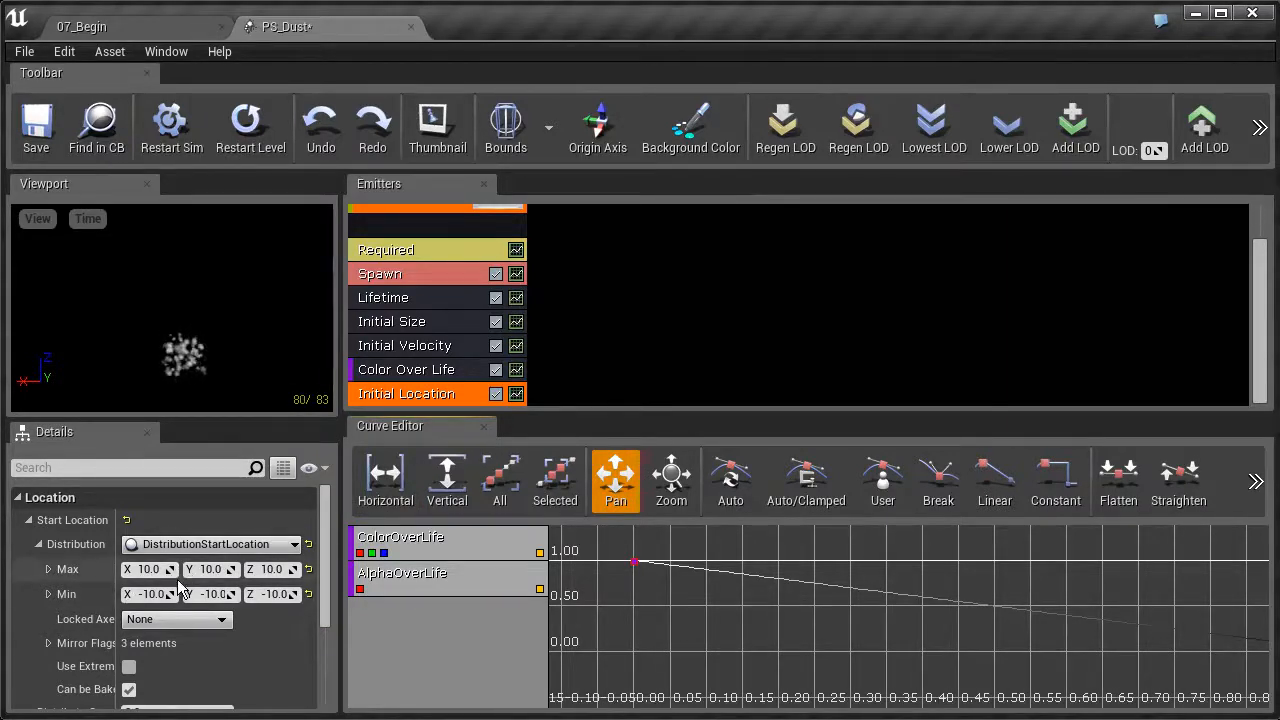
left_click(168, 29)
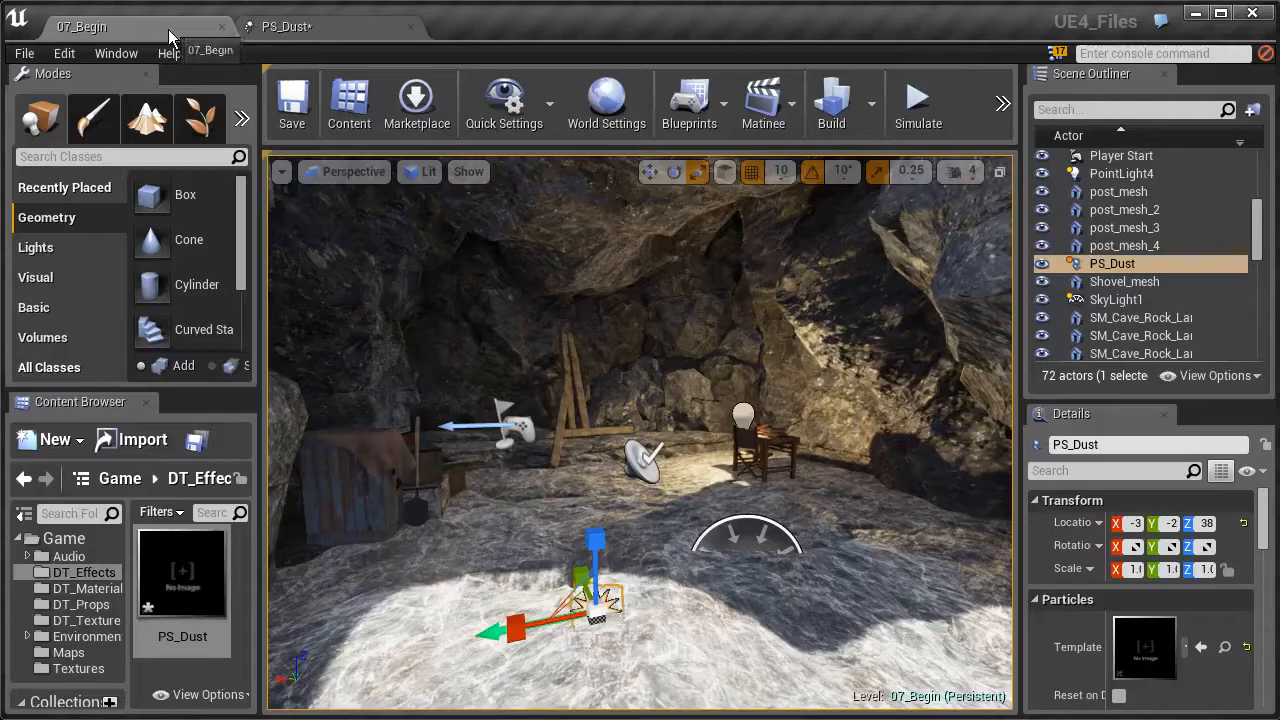
left_click(328, 30)
left_click(35, 118)
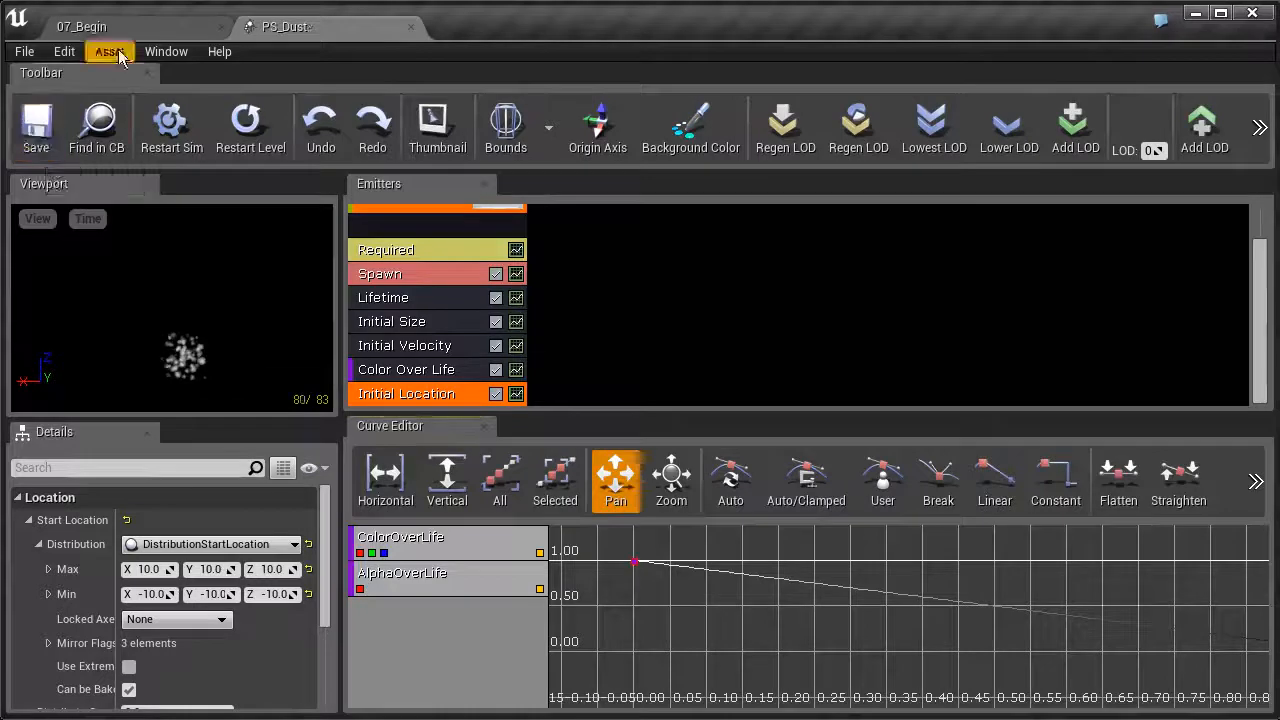
Step: Switch to the 07_Begin level and raise the PS_Dust actor vertically off the cave floor
left_click(143, 28)
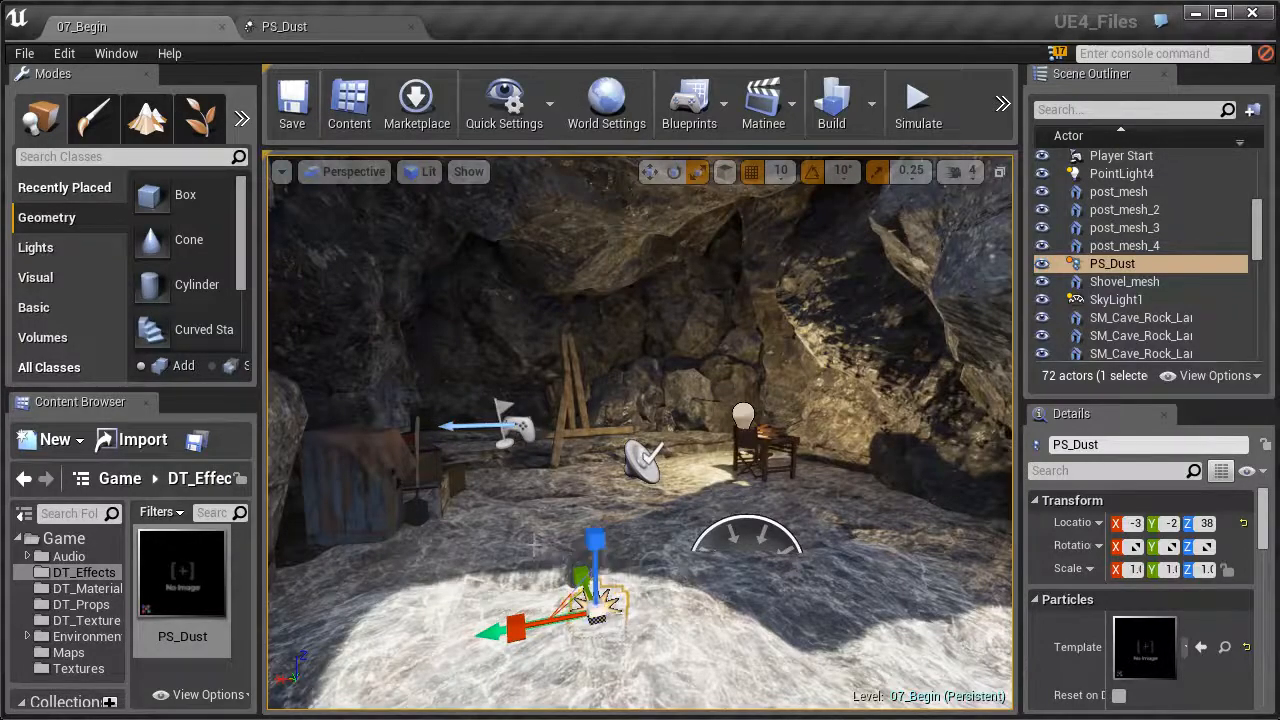
left_click(588, 600)
left_click(598, 570)
left_click_drag(598, 570, 598, 362)
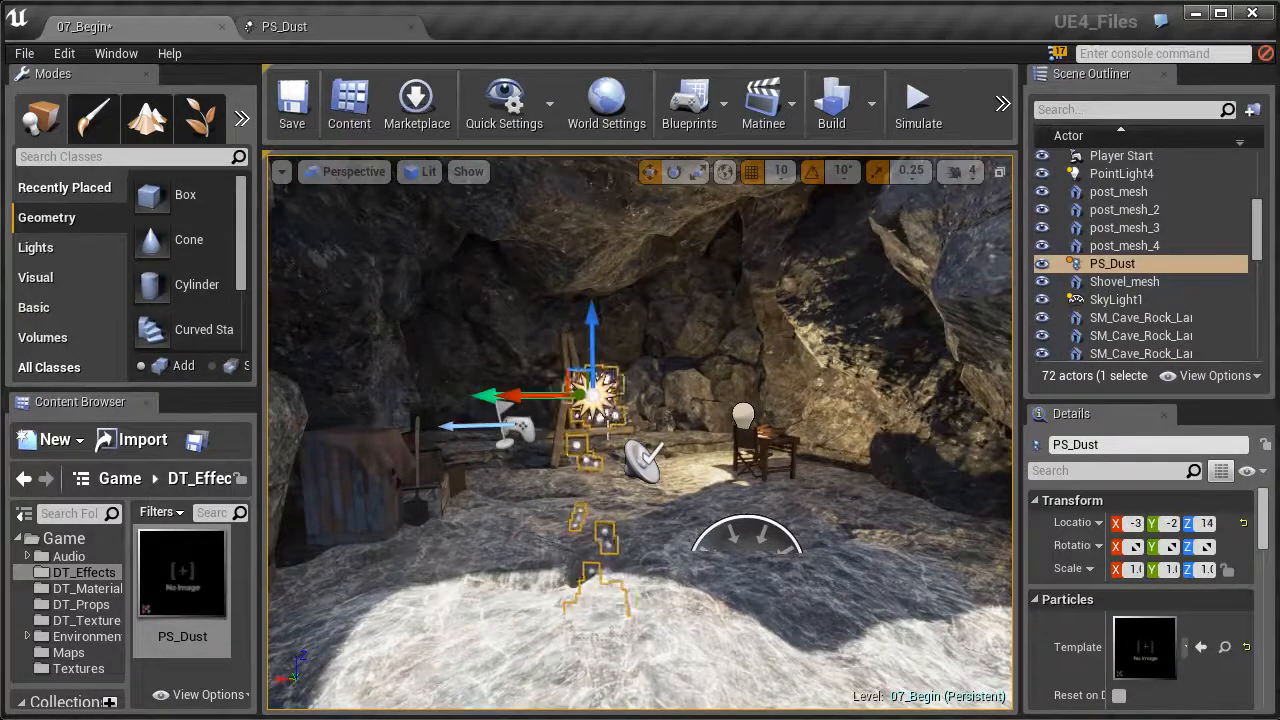
scroll(640, 432, "up", 5)
scroll(640, 432, "down", 3)
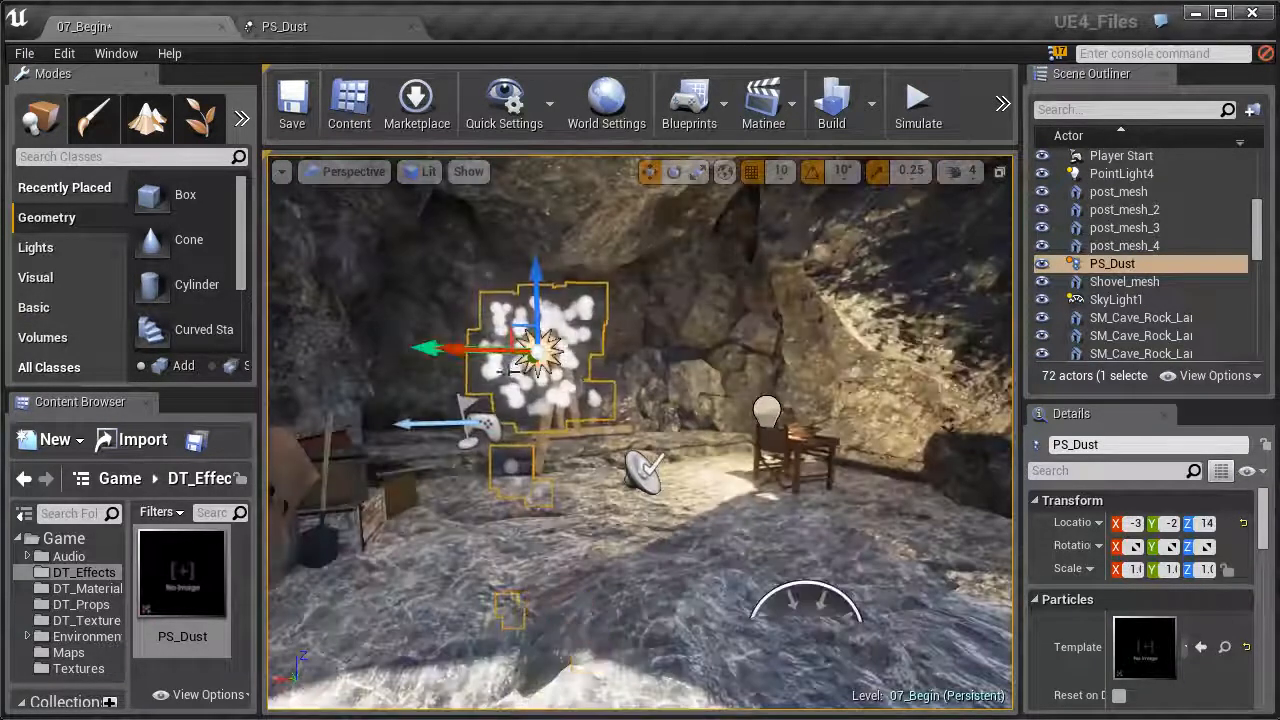
scroll(640, 432, "down", 2)
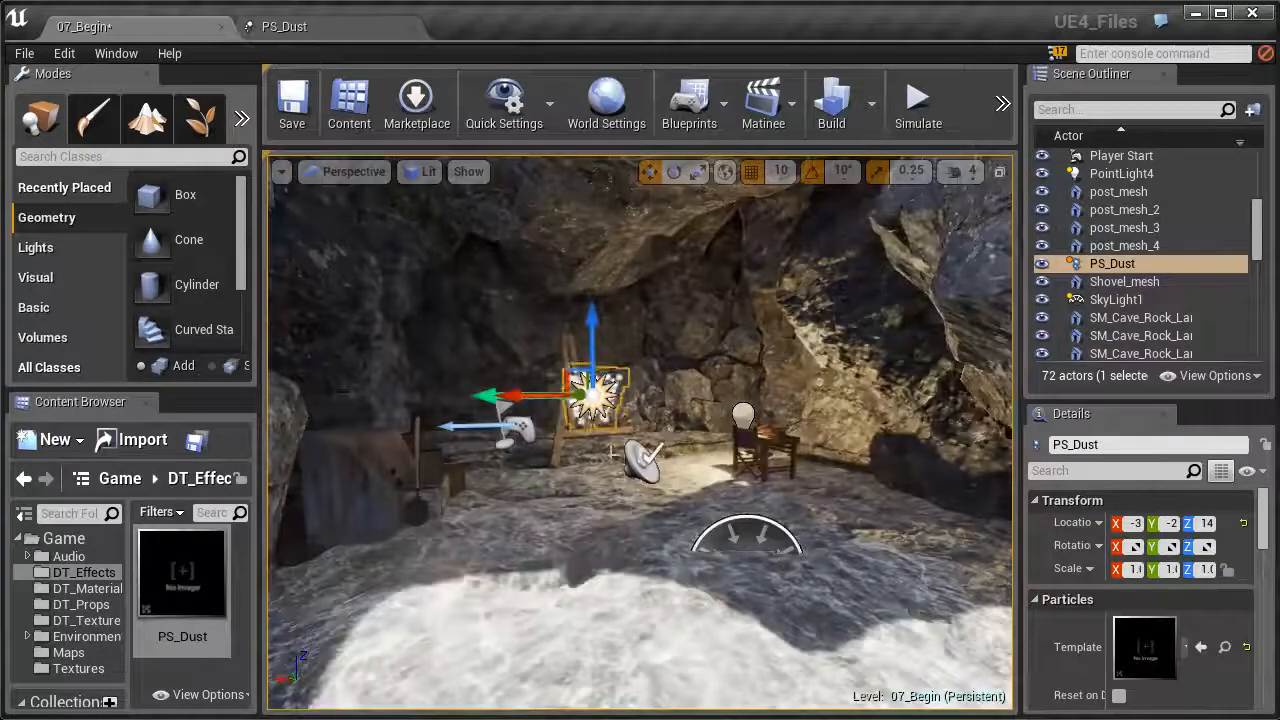
Step: Switch back to the PS_Dust particle system and add a Sphere location module to its emitter
left_click(300, 27)
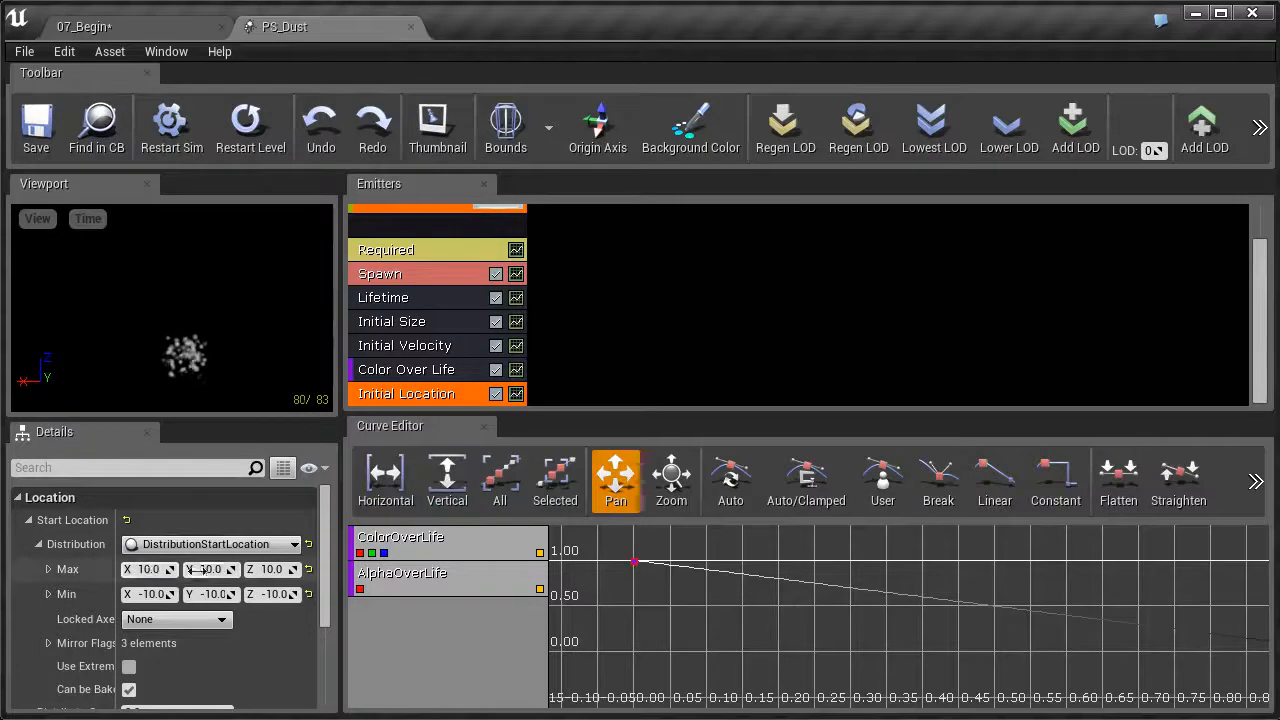
left_click(294, 545)
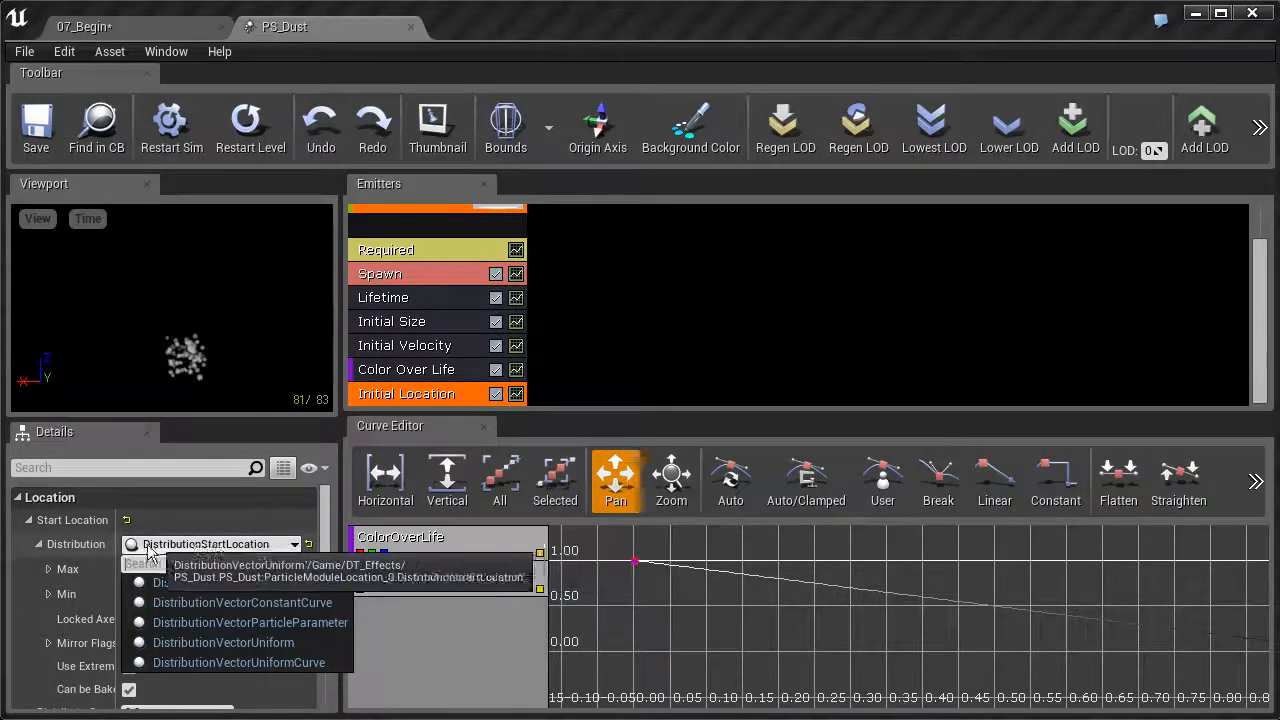
left_click(80, 545)
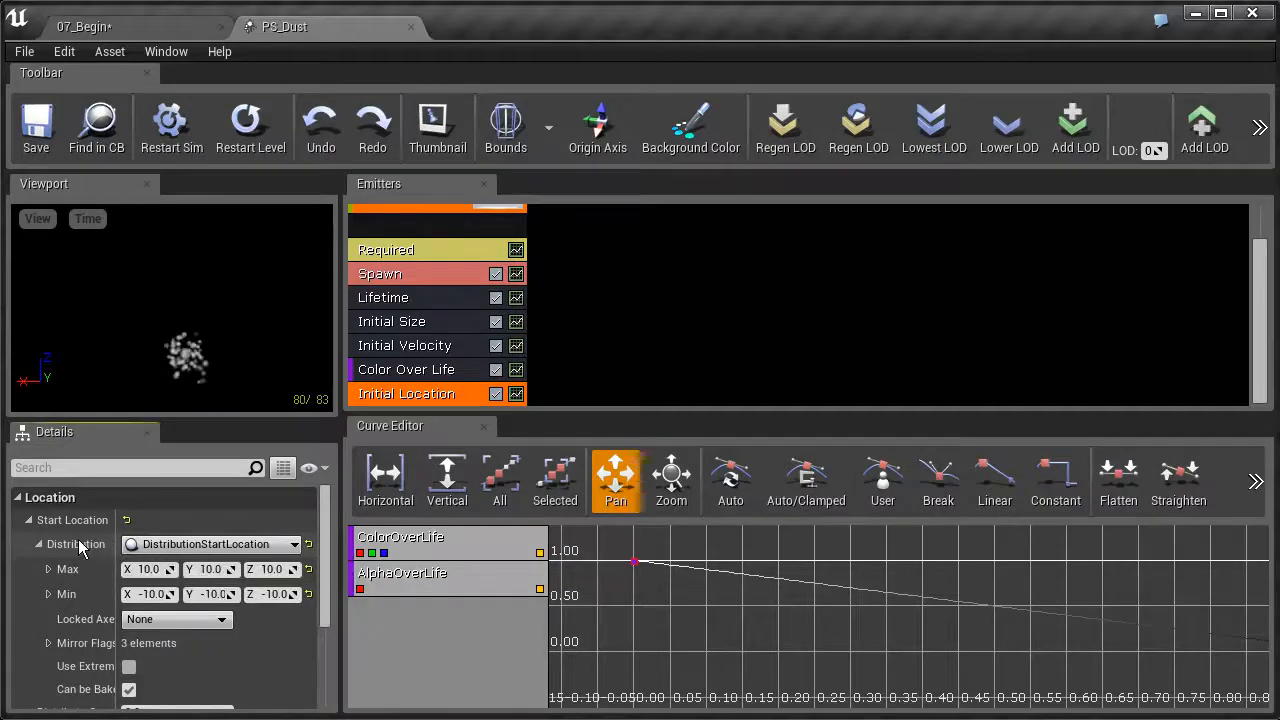
right_click(432, 226)
mouse_move(491, 513)
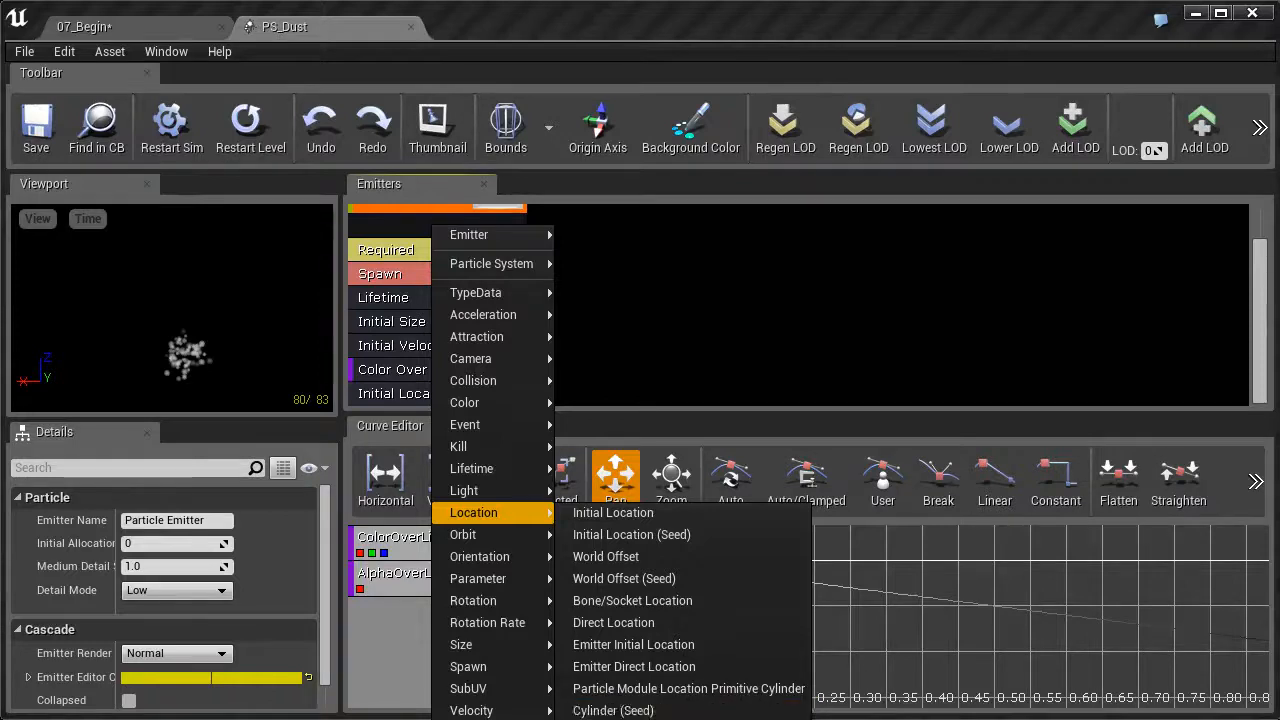
left_click(600, 719)
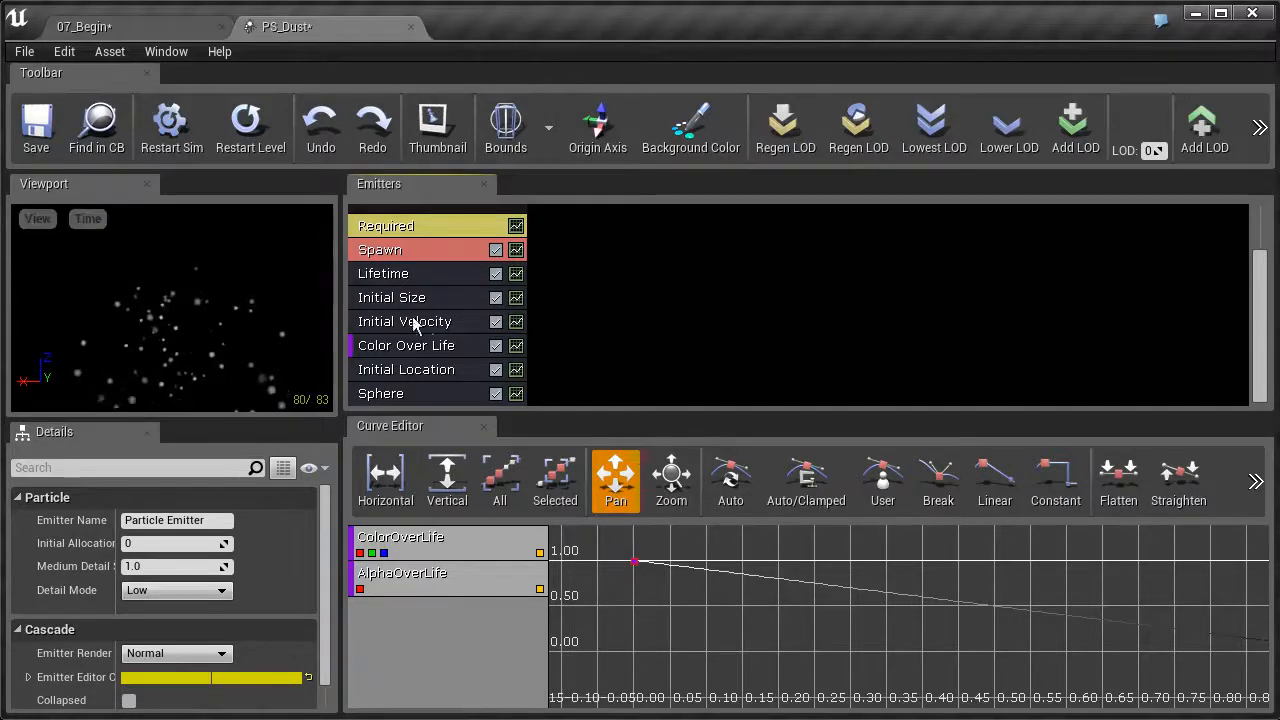
Step: Disable the Initial Location module to test the Sphere module alone, and delete Initial Location from the emitter
left_click(444, 370)
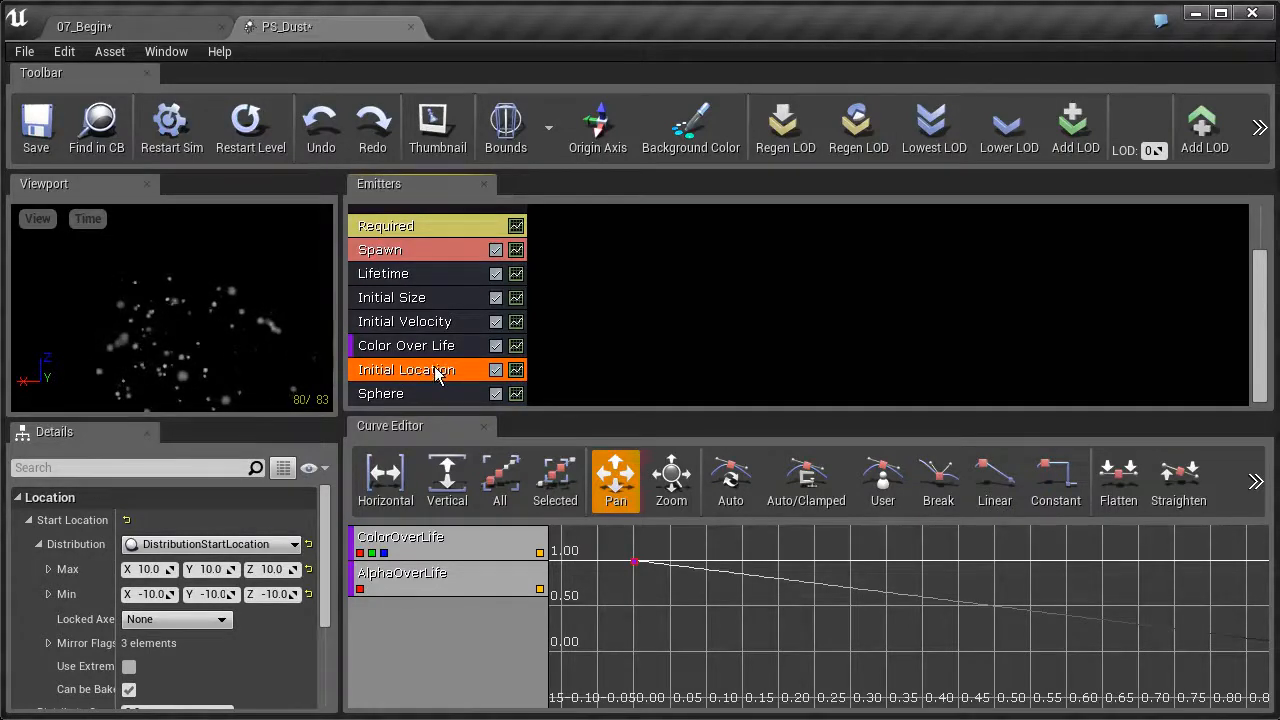
left_click(392, 394)
left_click(406, 376)
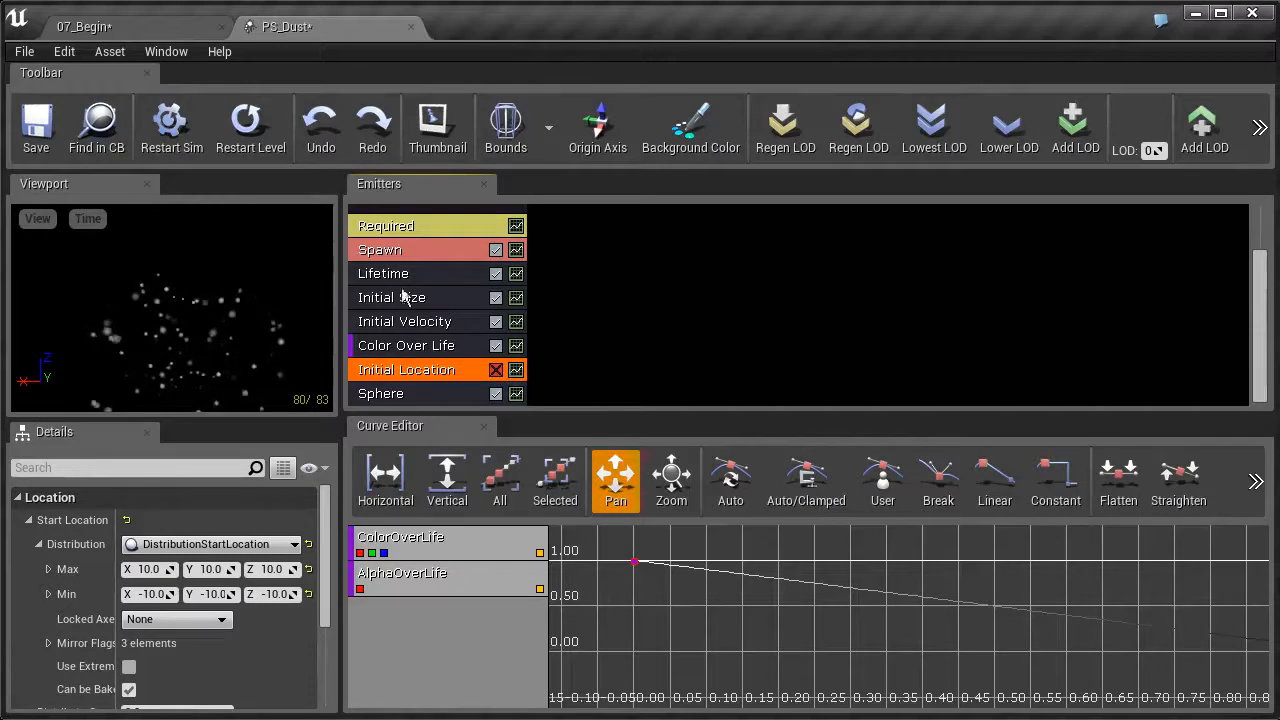
left_click(172, 128)
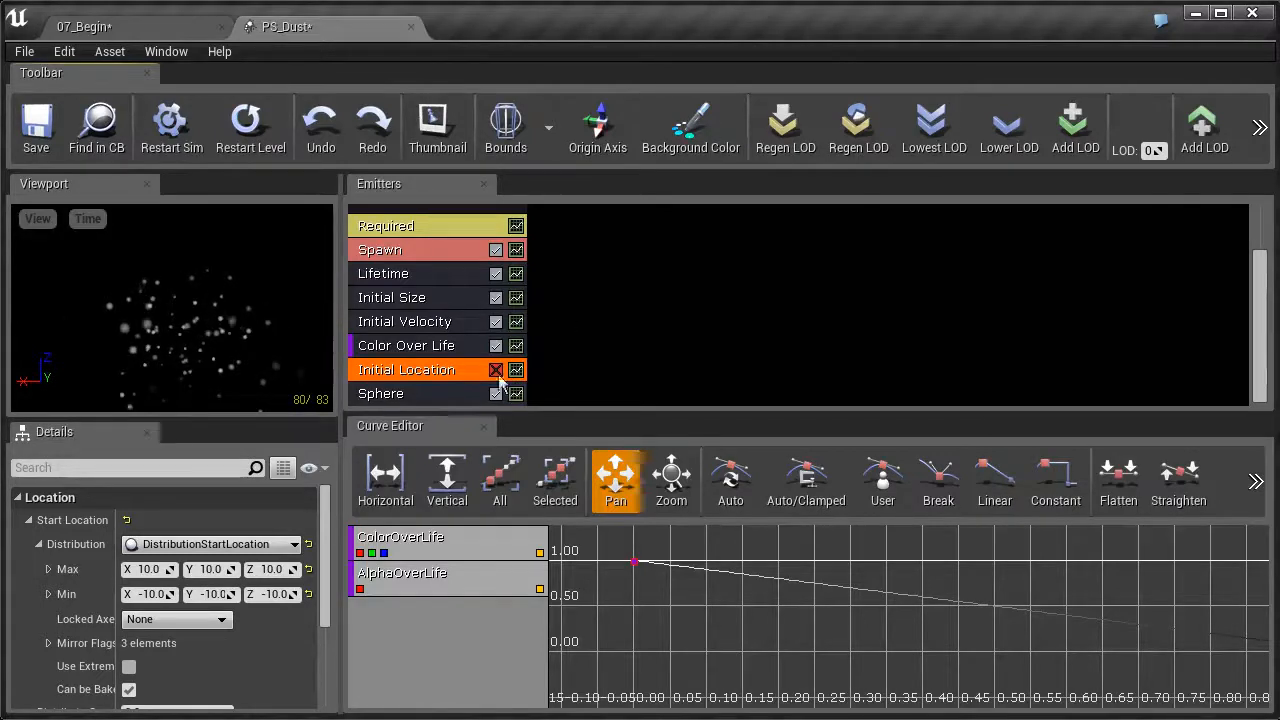
right_click(436, 377)
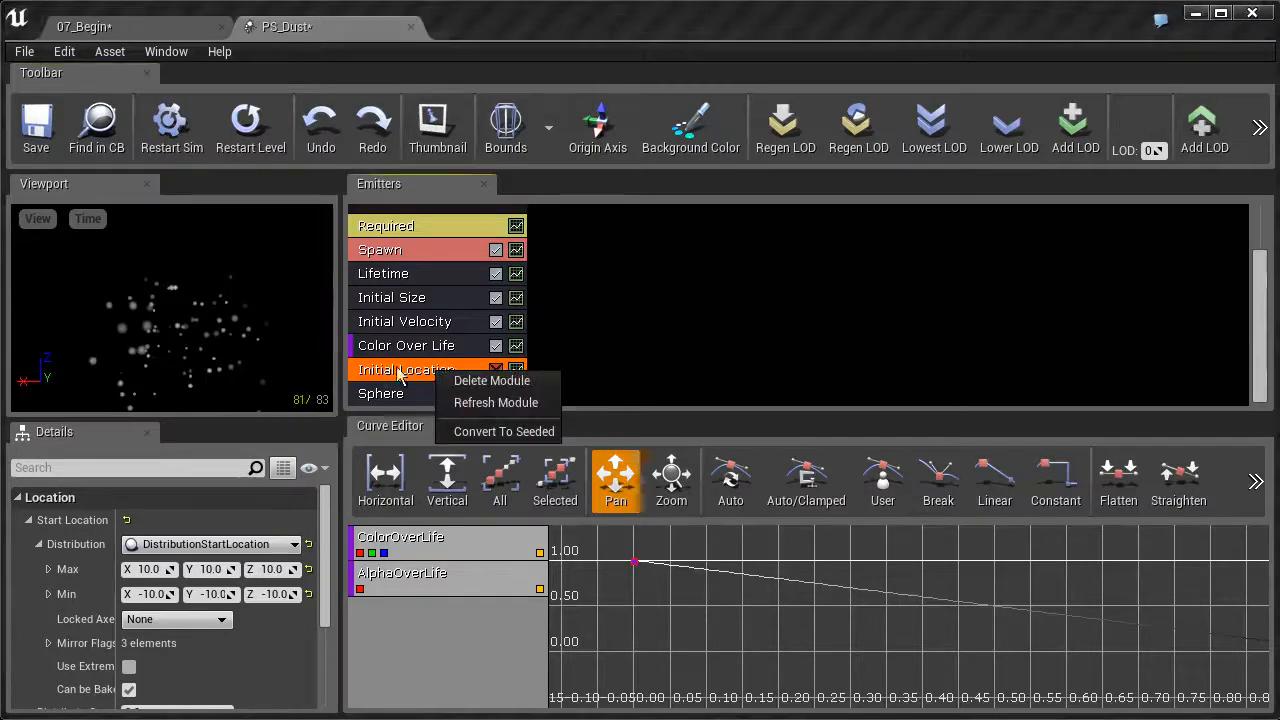
left_click(491, 381)
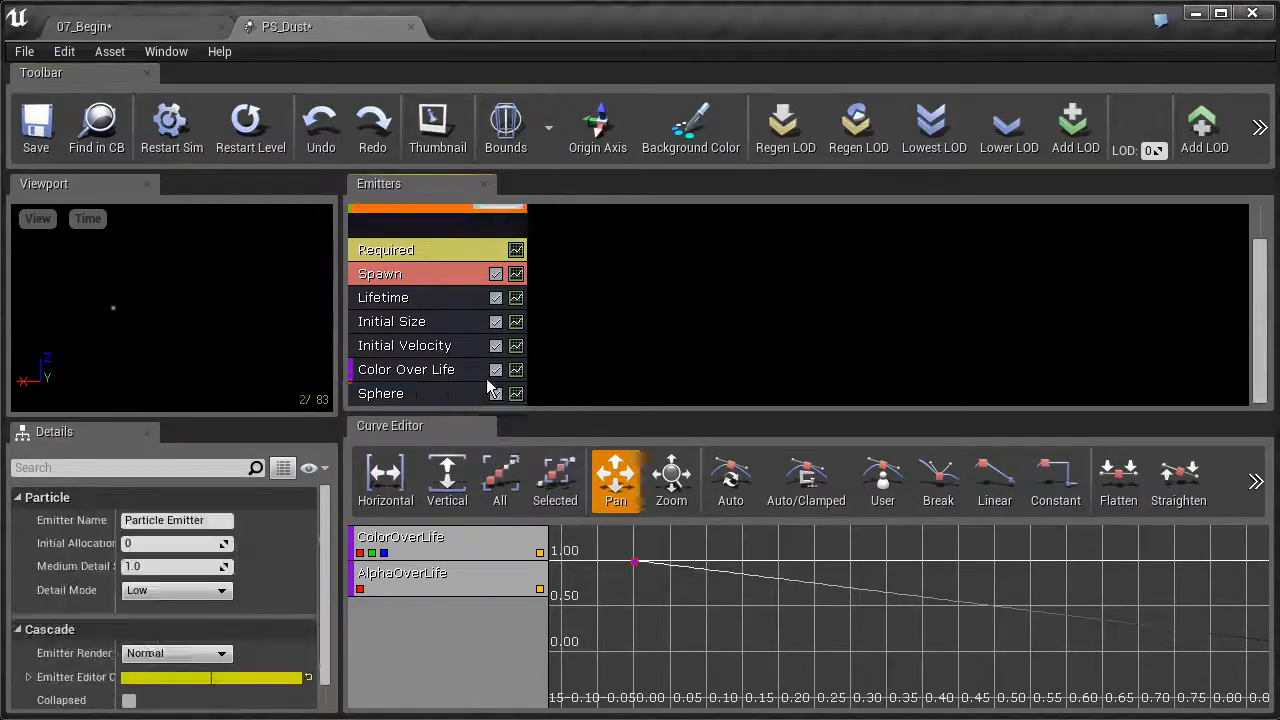
Step: Set the Sphere module's Start Radius distribution constant to 100 and save the particle system
left_click(420, 392)
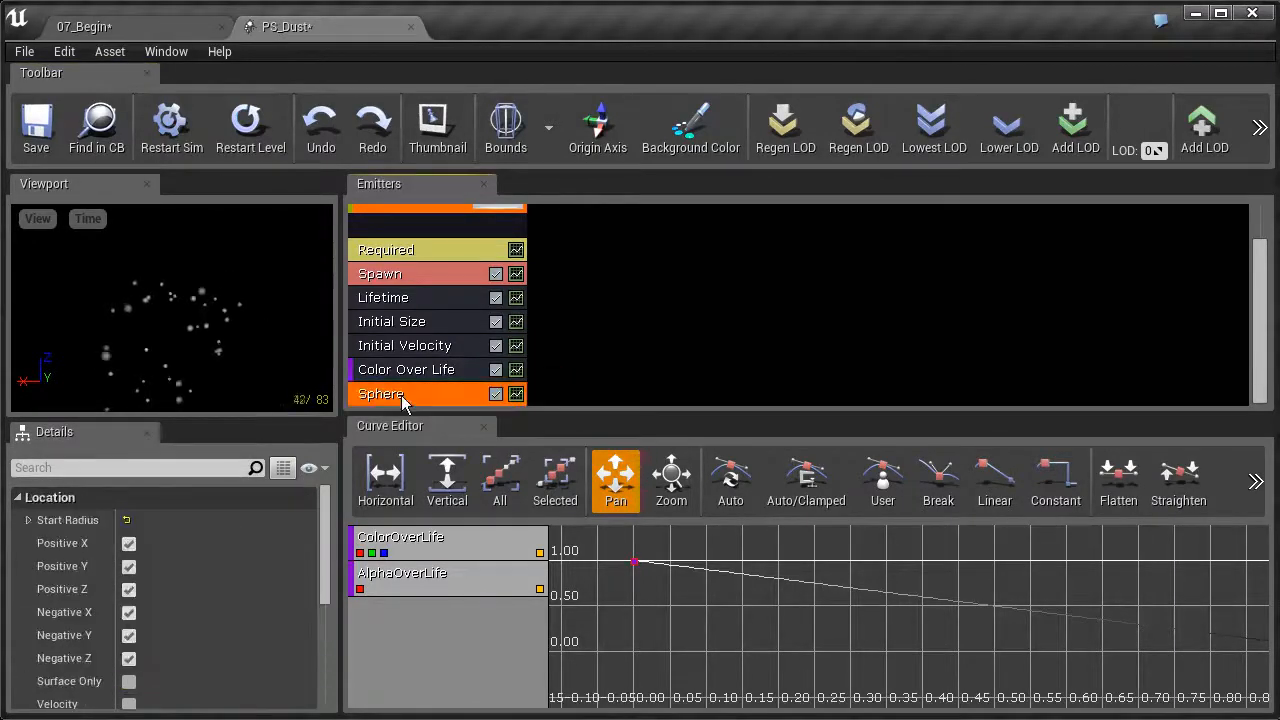
mouse_move(328, 535)
left_mouse_down()
mouse_move(320, 590)
mouse_move(320, 525)
left_mouse_up()
left_click(28, 520)
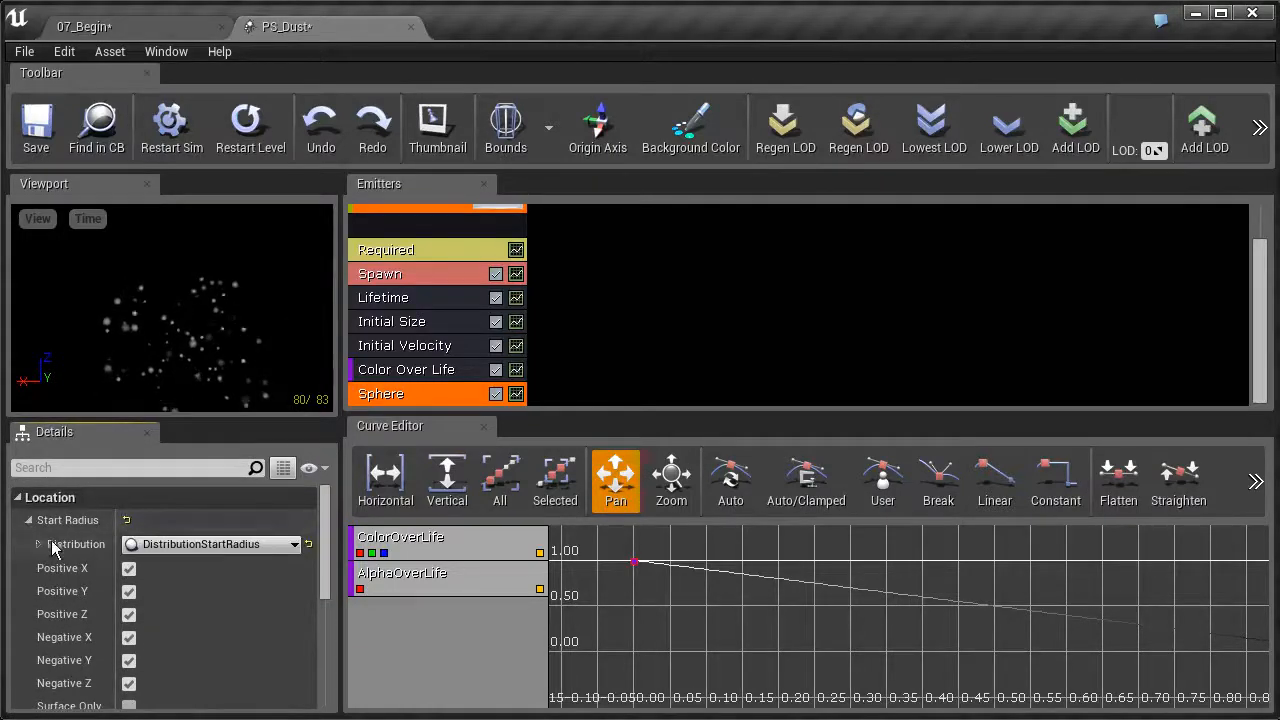
left_click(38, 544)
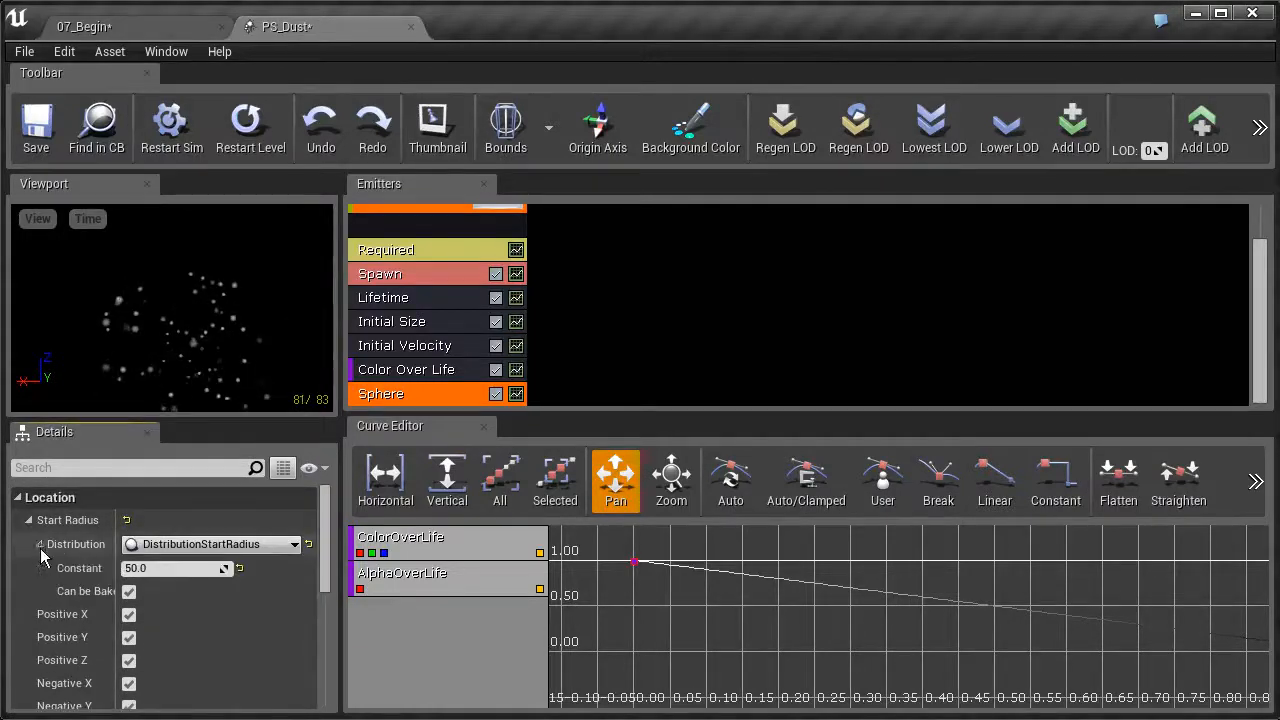
left_click(148, 572)
type("11")
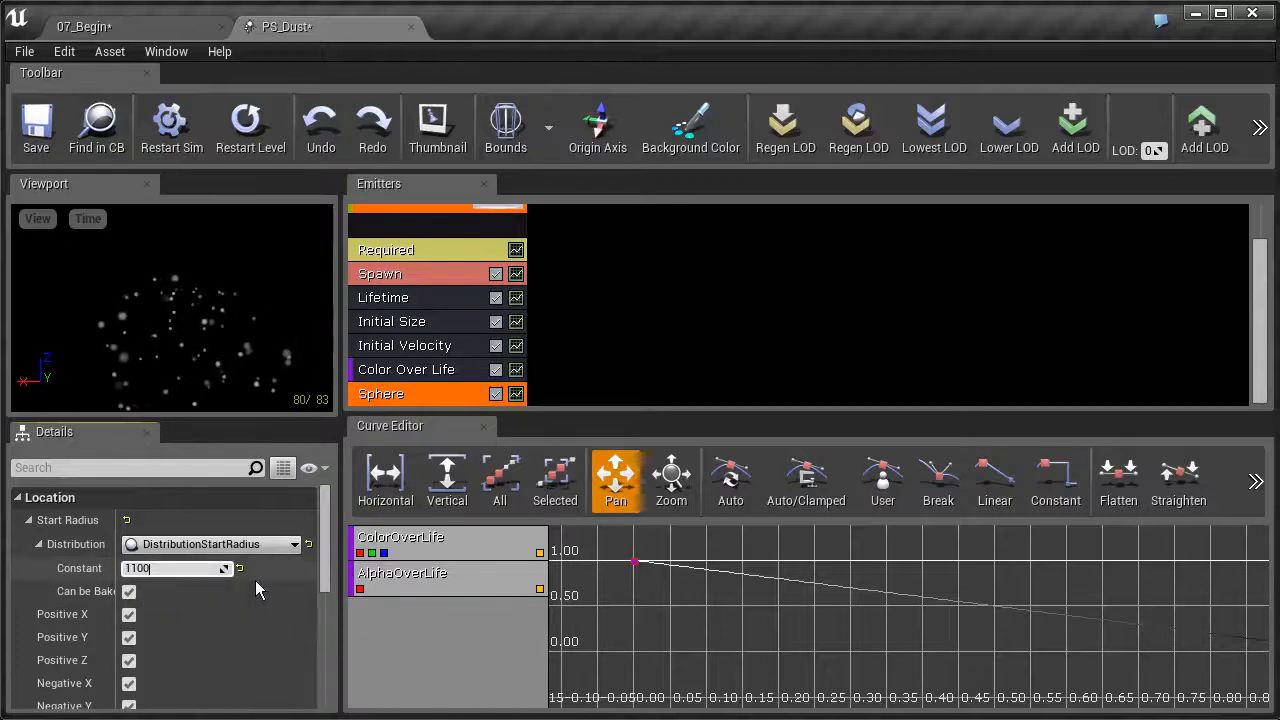
type("000")
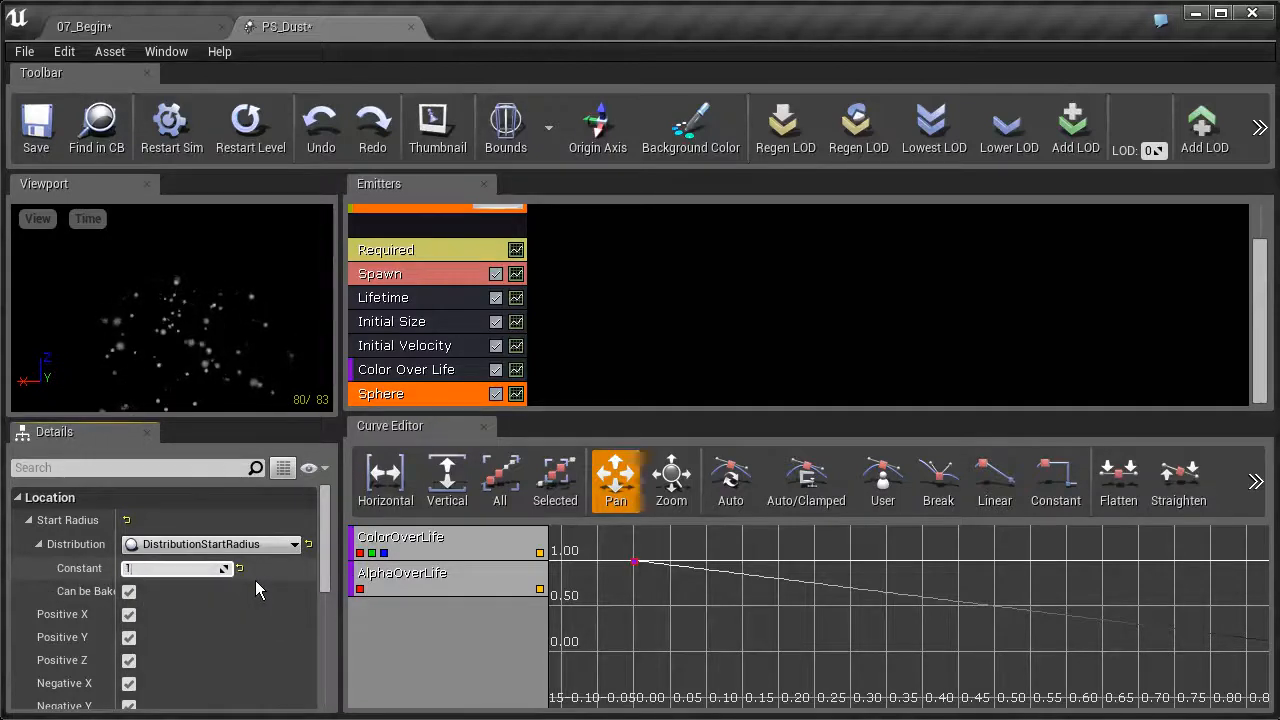
key("Return")
type("100")
key("Return")
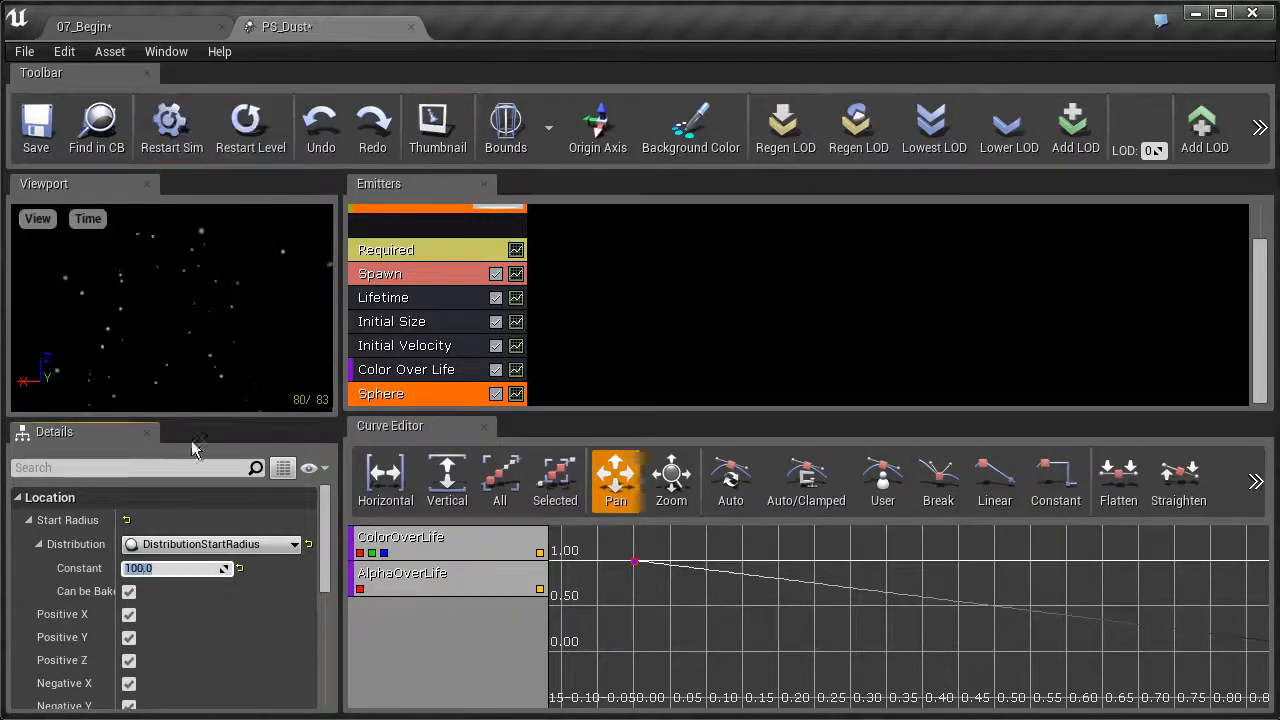
left_click(36, 128)
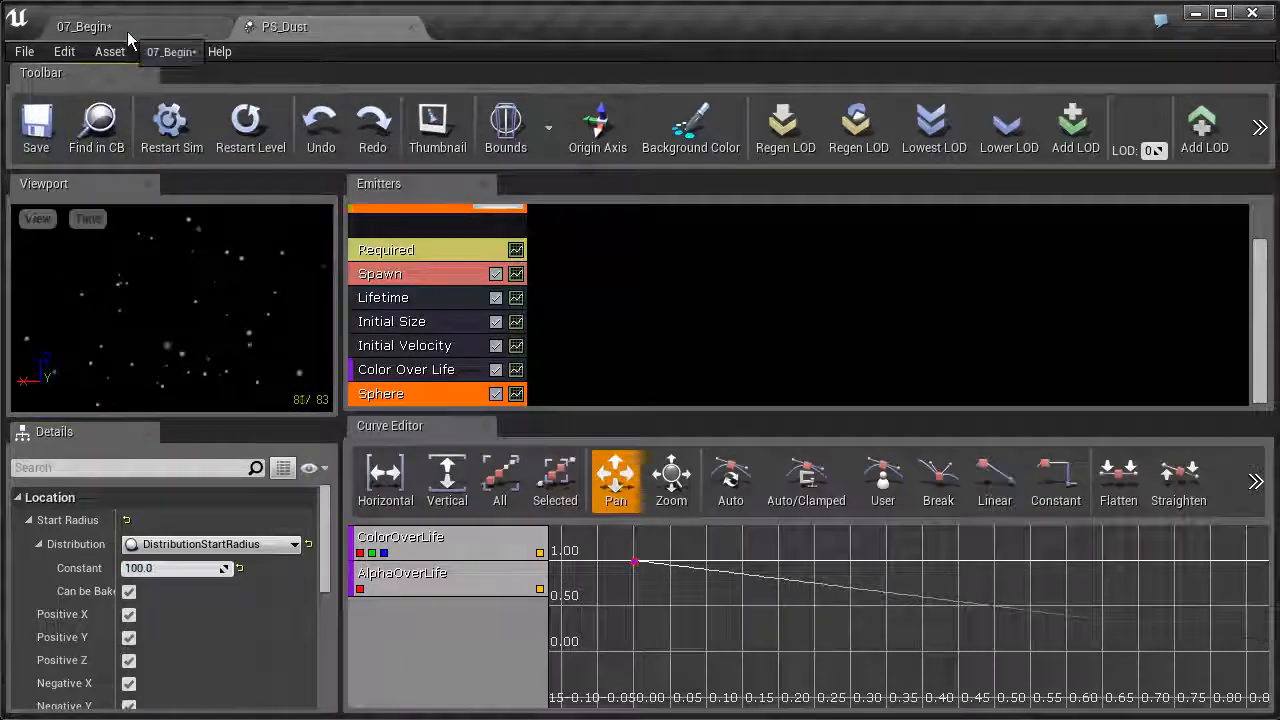
Step: Switch to the 07_Begin level and scale the PS_Dust actor up uniformly to about 3
left_click(127, 31)
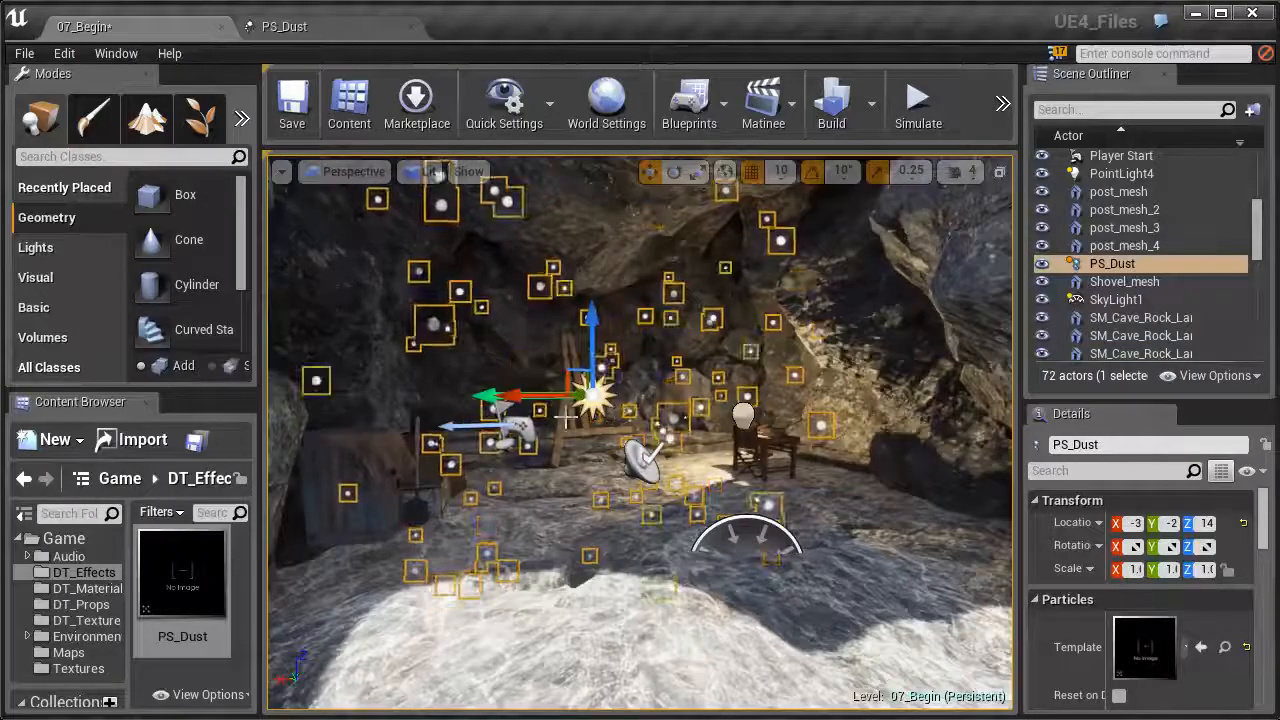
scroll(566, 417, "down", 3)
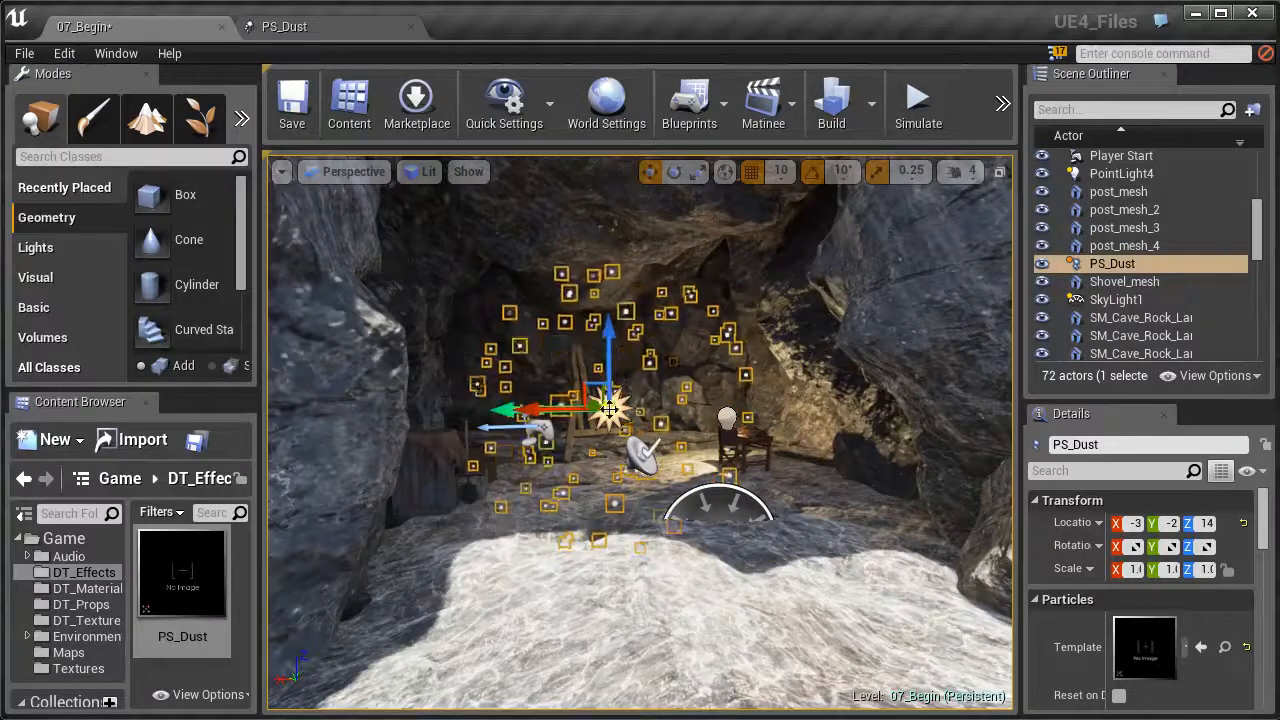
scroll(600, 398, "up", 3)
key("r")
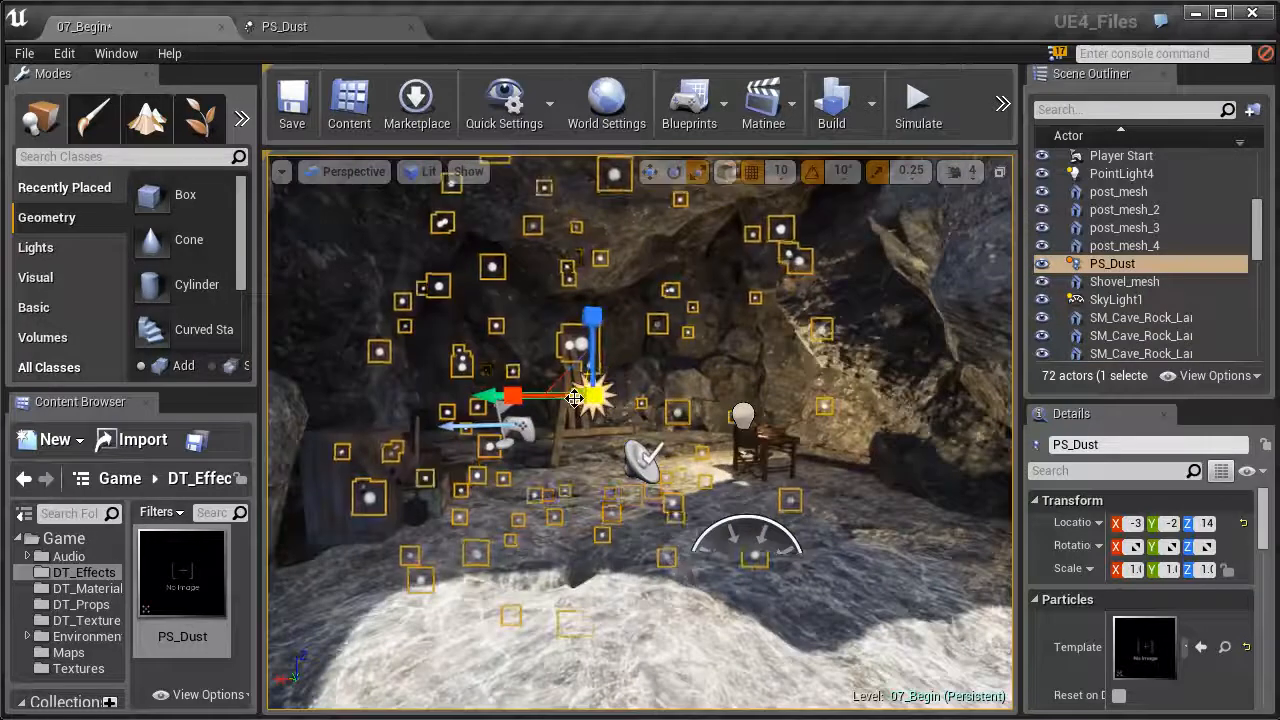
left_click_drag(574, 420, 648, 351)
right_click_drag(640, 400, 440, 430)
left_click_drag(538, 278, 576, 490)
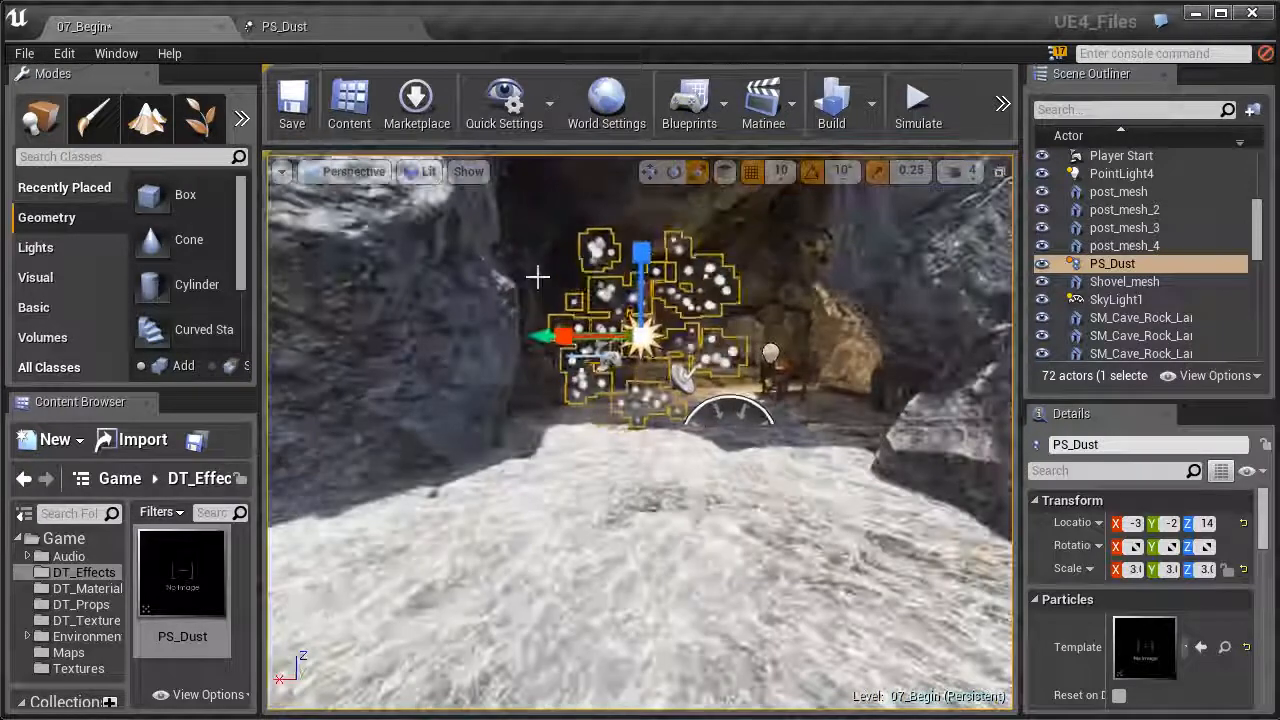
Step: Reduce the PS_Dust actor's X scale to about 2 and inspect the stretched dust volume in the cave
mouse_move(563, 336)
left_mouse_down()
mouse_move(622, 336)
mouse_move(540, 336)
left_mouse_up()
right_click_drag(640, 434, 555, 425)
key("w")
key("f")
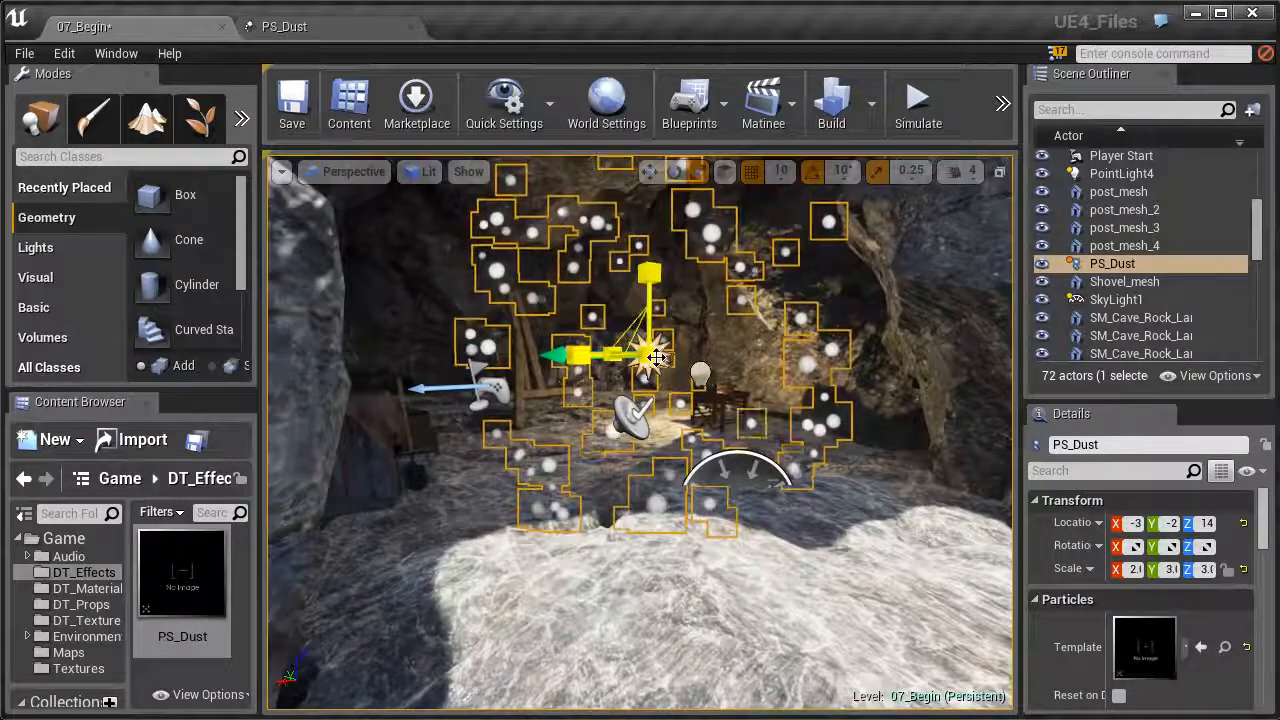
scroll(1262, 548, "down", 3)
scroll(1262, 548, "down", 3)
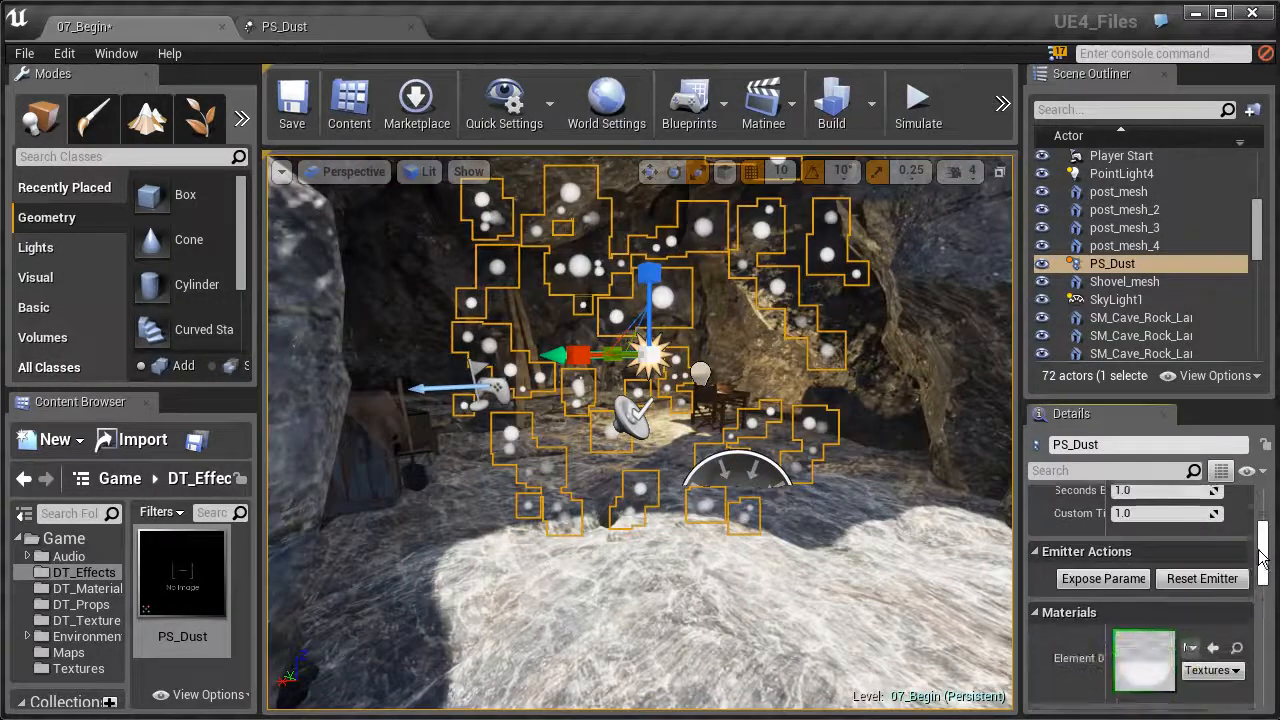
Step: Return to the PS_Dust particle system, set the Sphere module's Start Radius constant to 300, and save
left_click(281, 30)
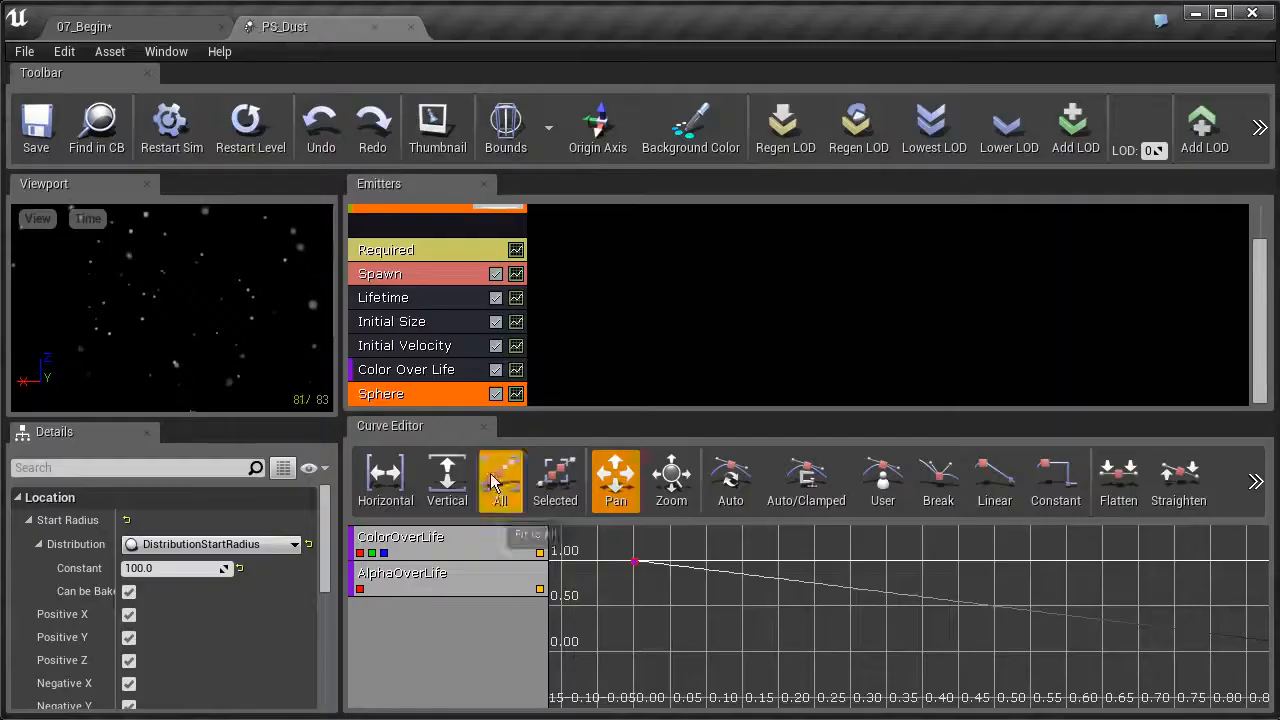
left_click(165, 569)
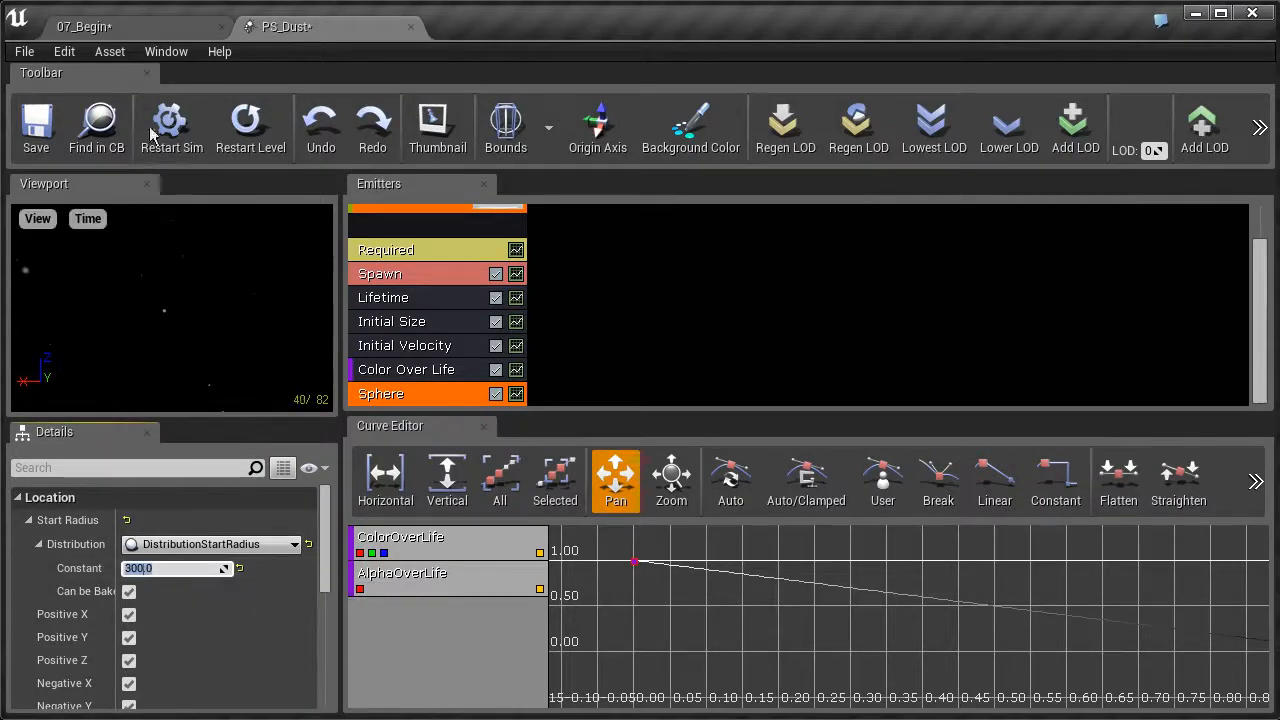
left_click(36, 125)
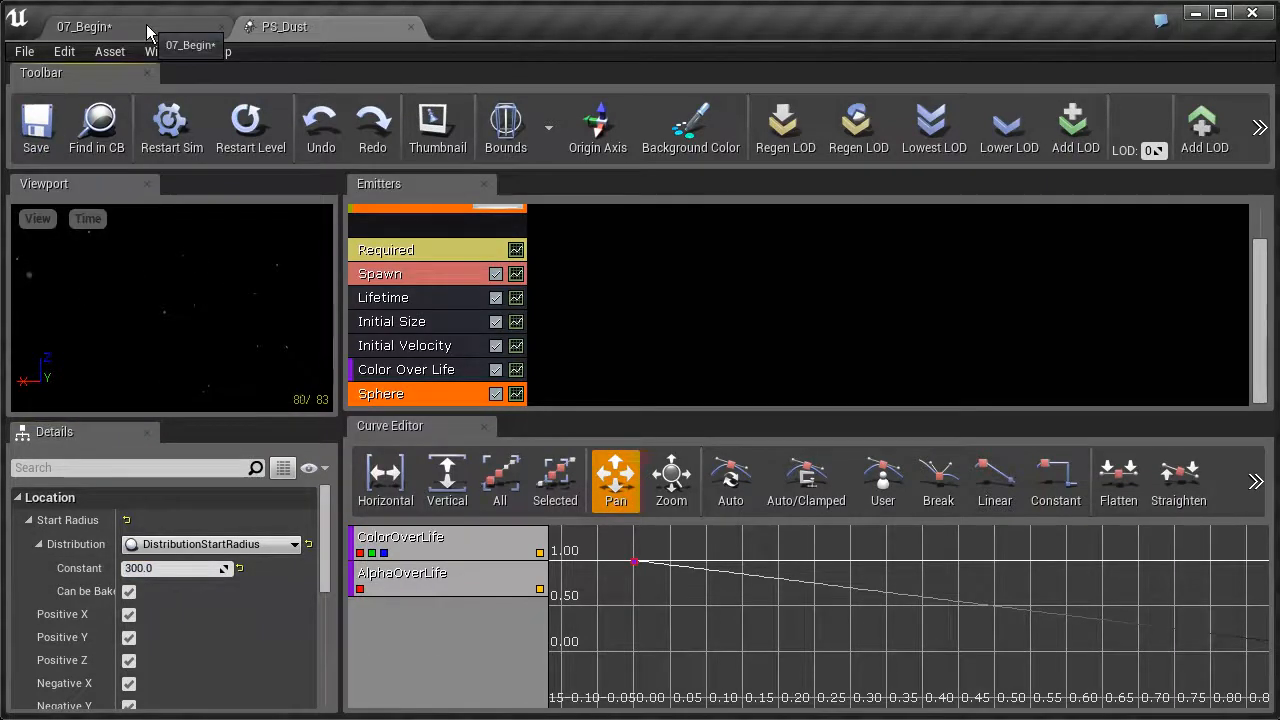
Step: Switch to the 07_Begin level and move the PS_Dust actor horizontally along its Y axis inside the cave
left_click(147, 30)
right_click_drag(640, 460, 986, 432)
key("w")
key("s")
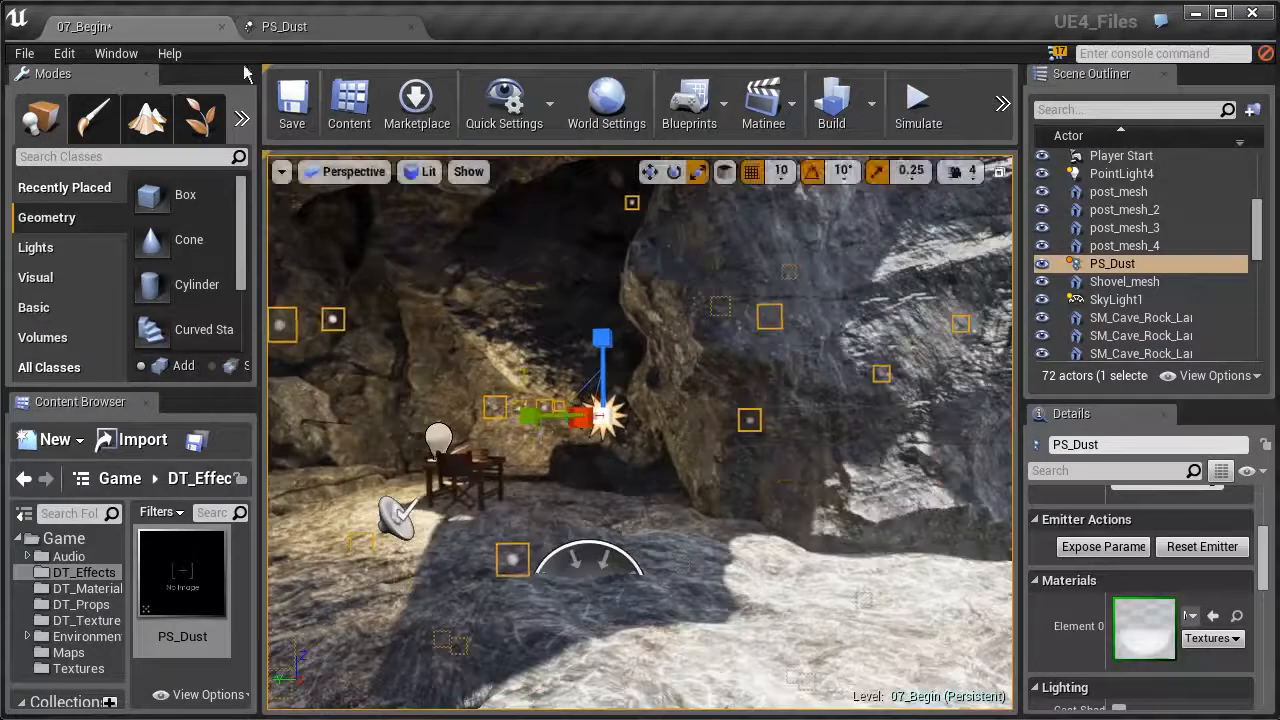
left_click(650, 172)
left_click_drag(537, 414, 300, 413)
right_click_drag(300, 413, 40, 413)
Step: Move the PS_Dust actor along its X axis to spread the dust through the cave's entrance area
key("w")
right_click_drag(640, 432, 550, 432)
key("s")
key("a")
left_click_drag(591, 414, 637, 414)
right_click_drag(637, 414, 816, 418)
key("s")
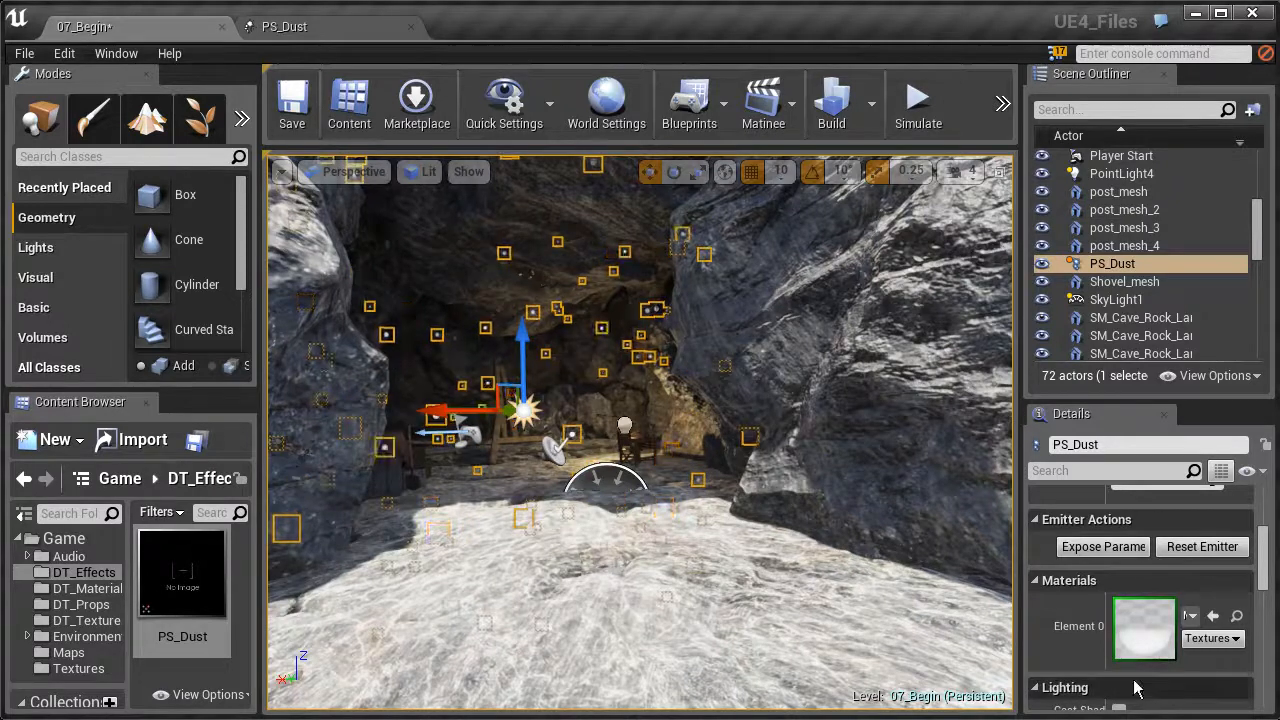
Step: Reset the PS_Dust actor's scale to its default and view the dust closer inside the cave
left_click_drag(1262, 565, 1262, 525)
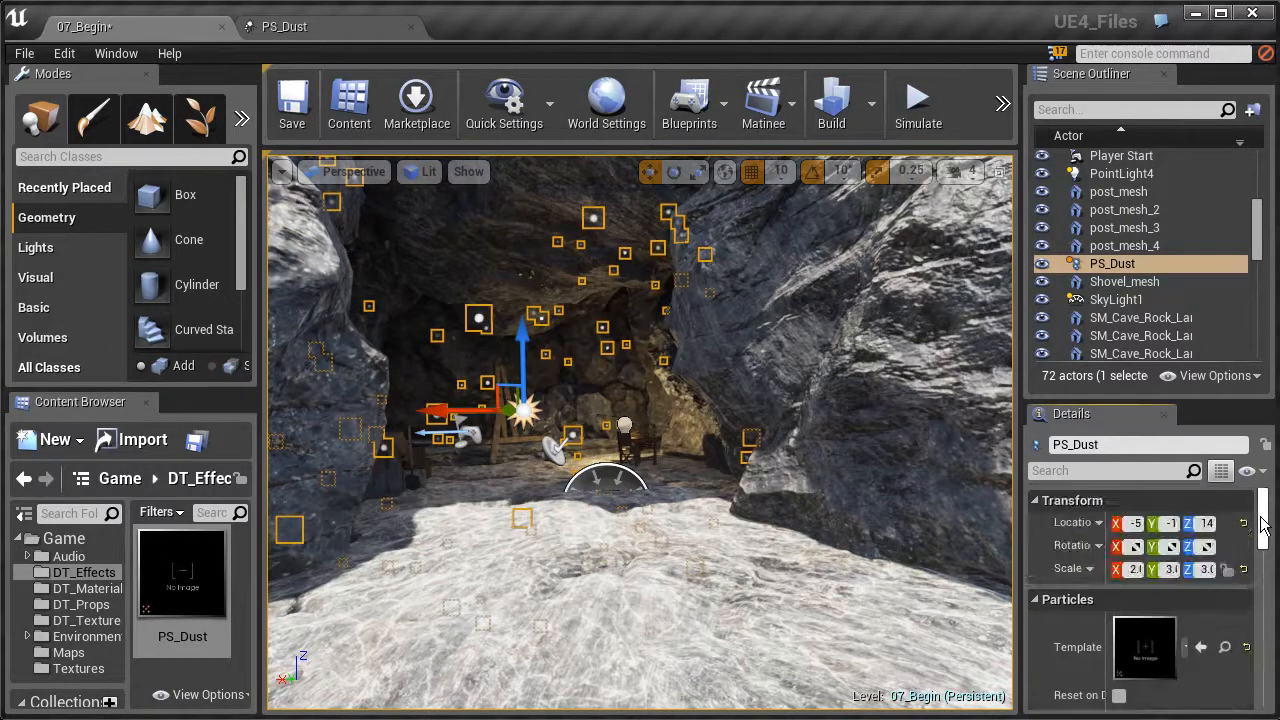
left_click(1243, 569)
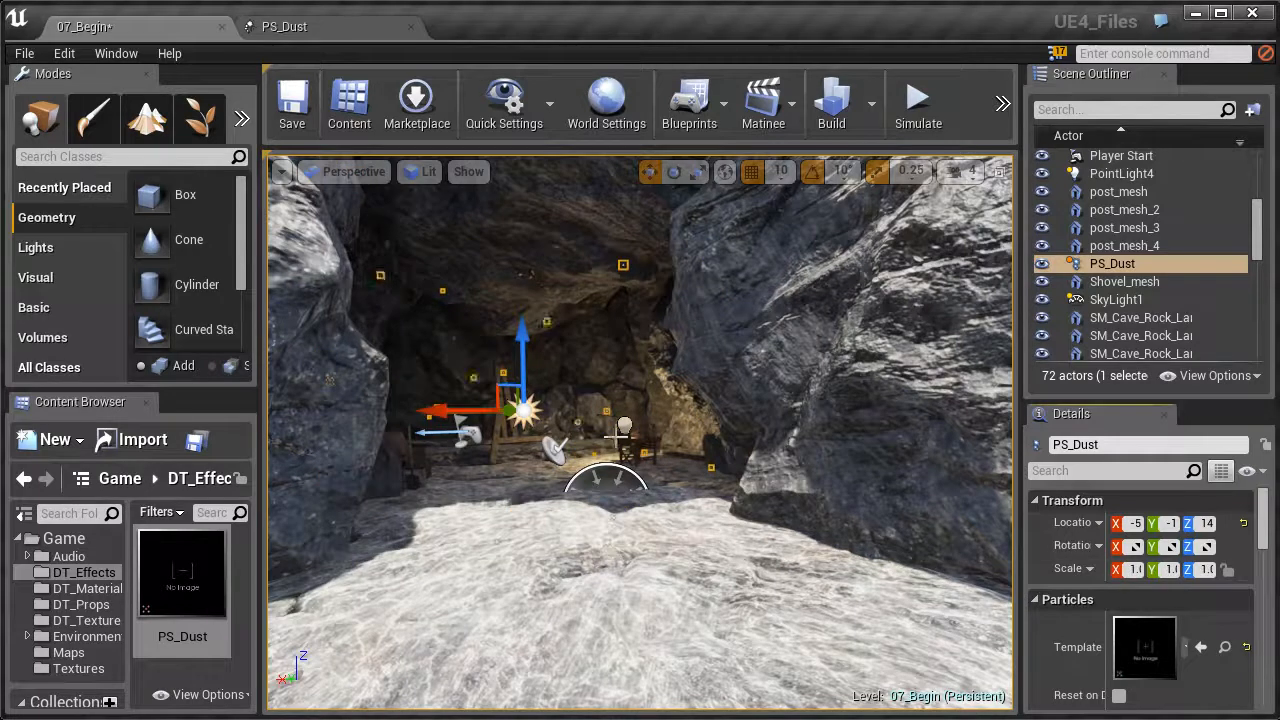
left_click_drag(530, 395, 470, 270)
left_click_drag(622, 400, 622, 473)
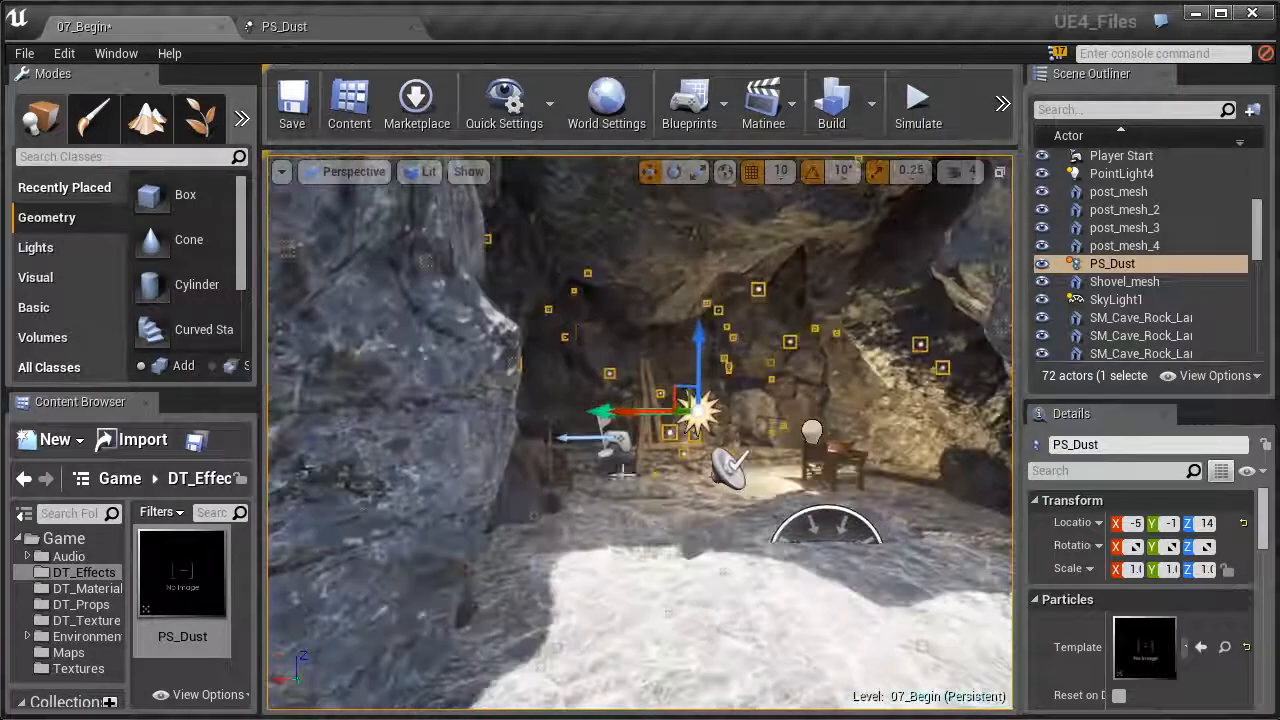
Step: In PS_Dust, set the Initial Size module's Max to 4 and Min to 1 on all axes, and save
left_click(305, 28)
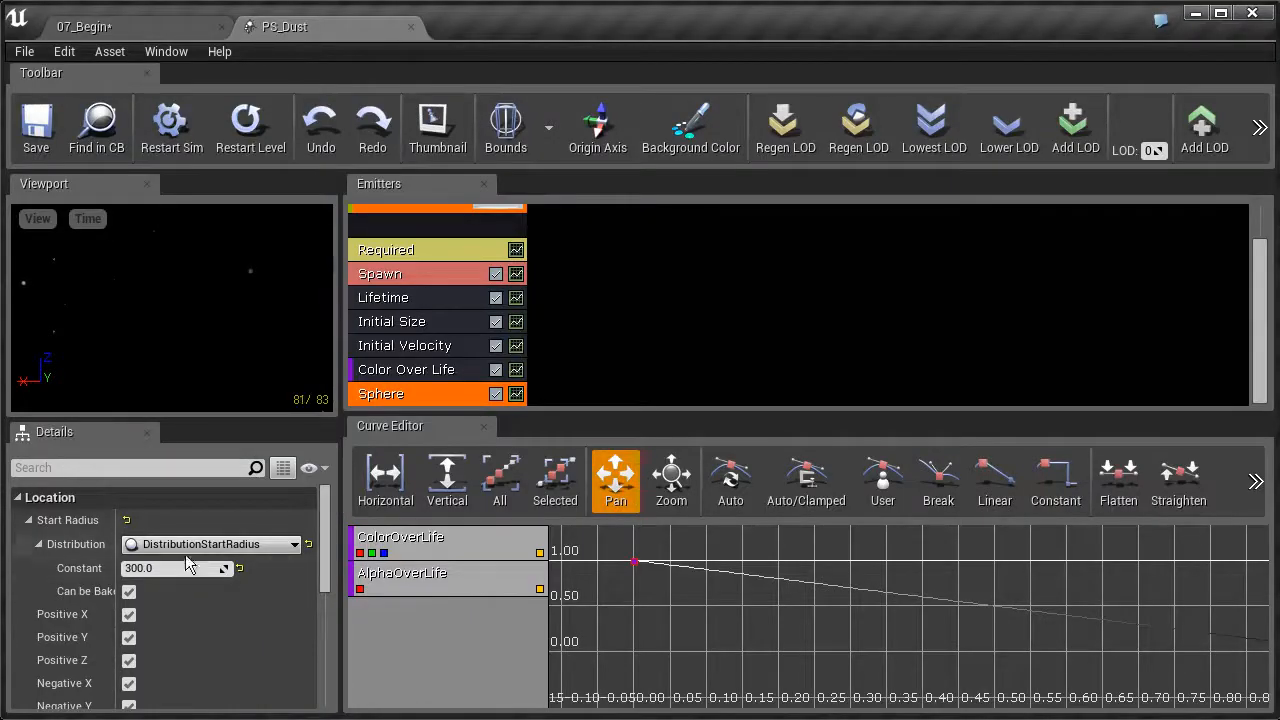
left_click(406, 322)
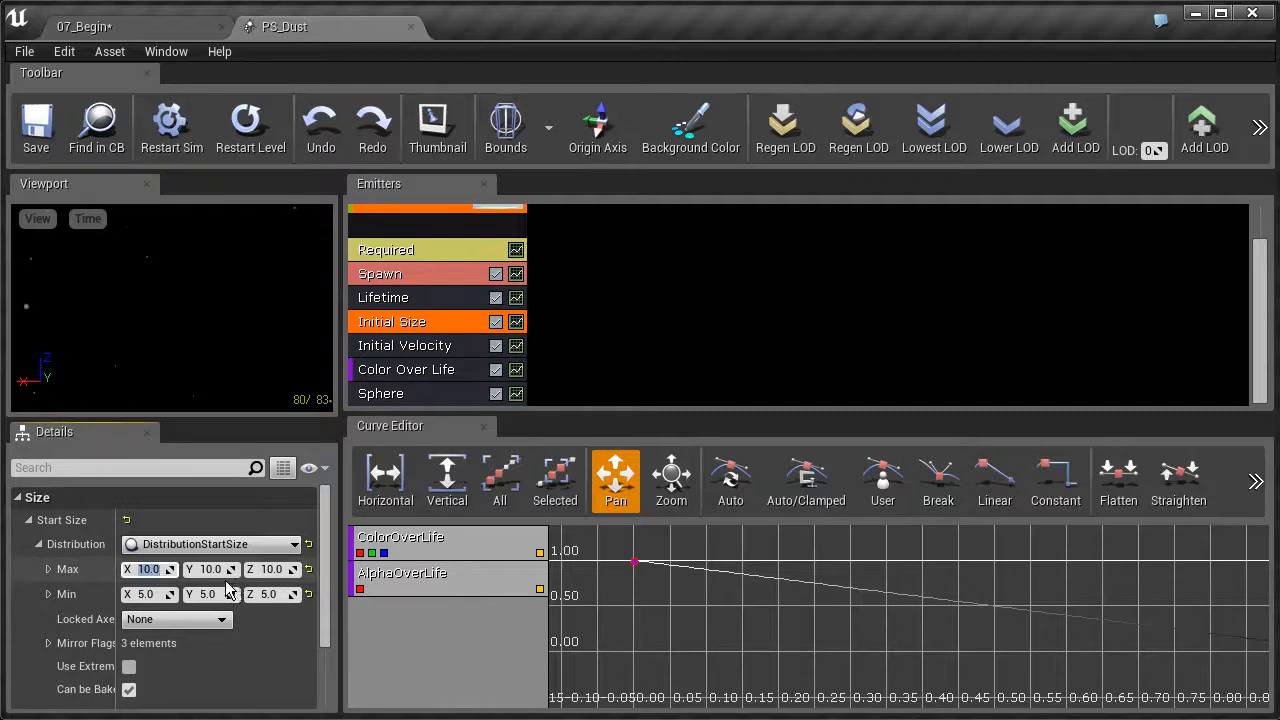
type("4")
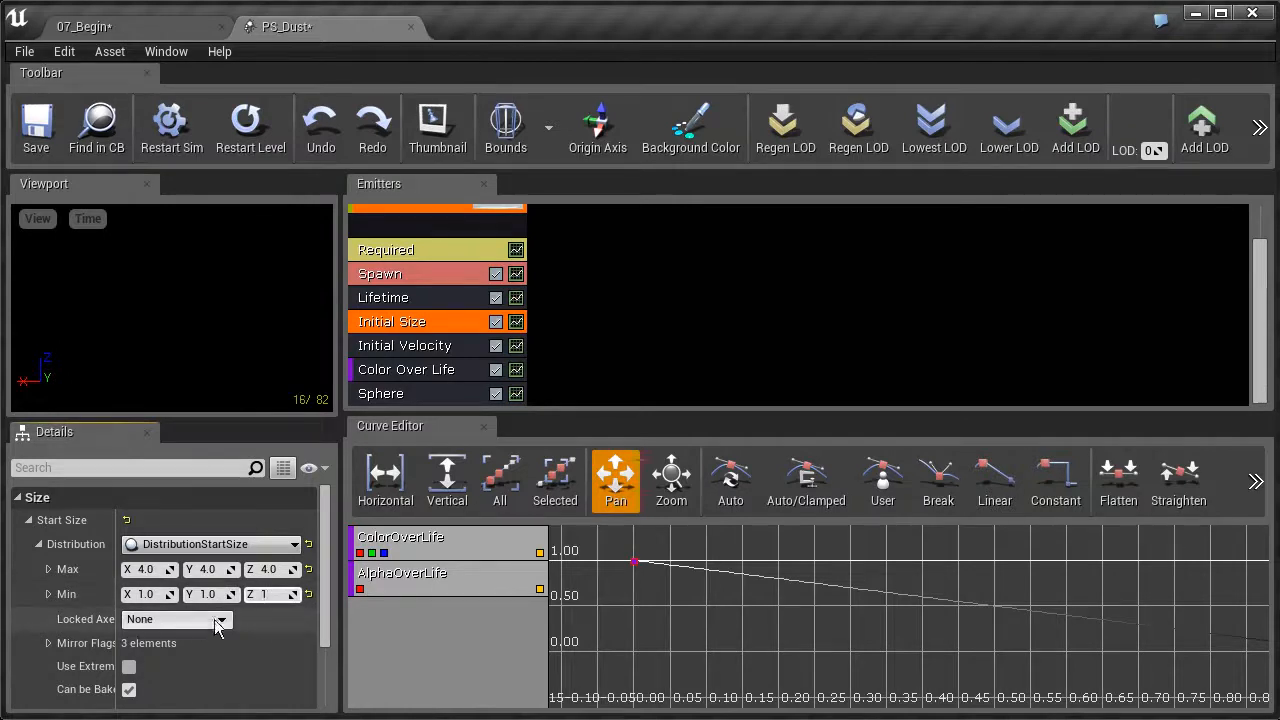
left_click(36, 125)
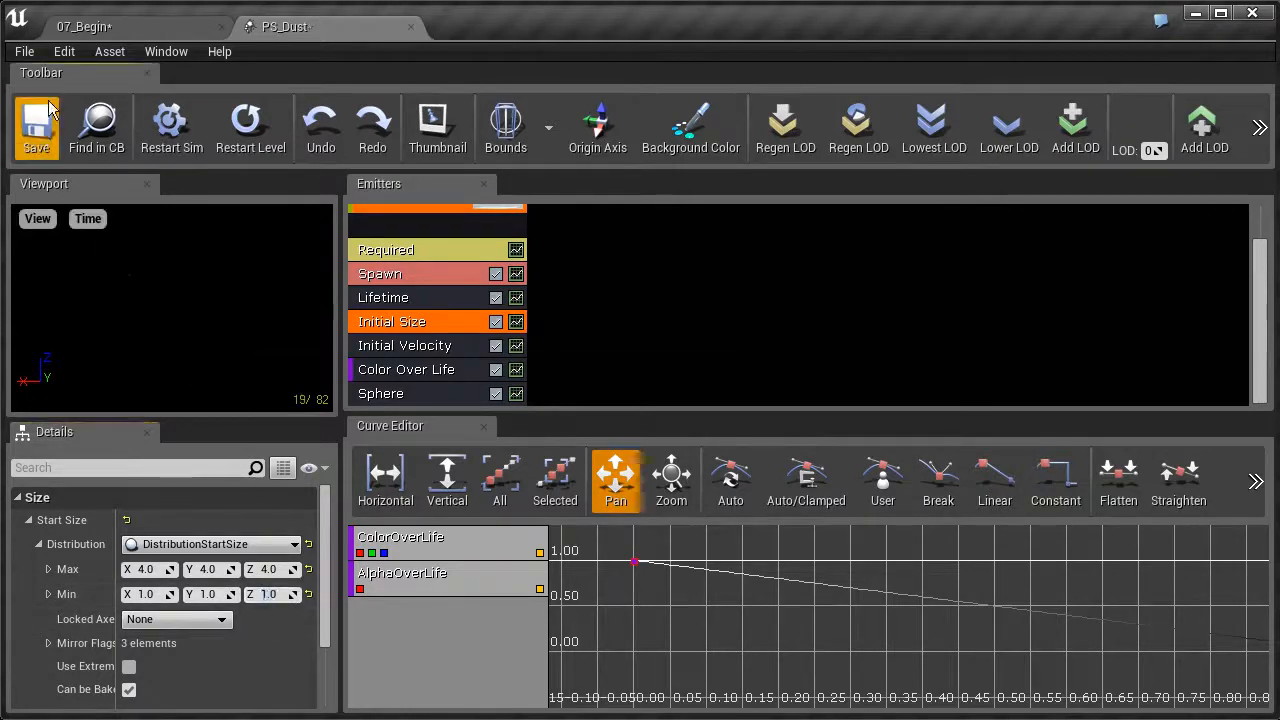
Step: Return to the 07_Begin level, deselect the dust actor by selecting the sky sphere, and examine the particles around the cave
left_click(135, 27)
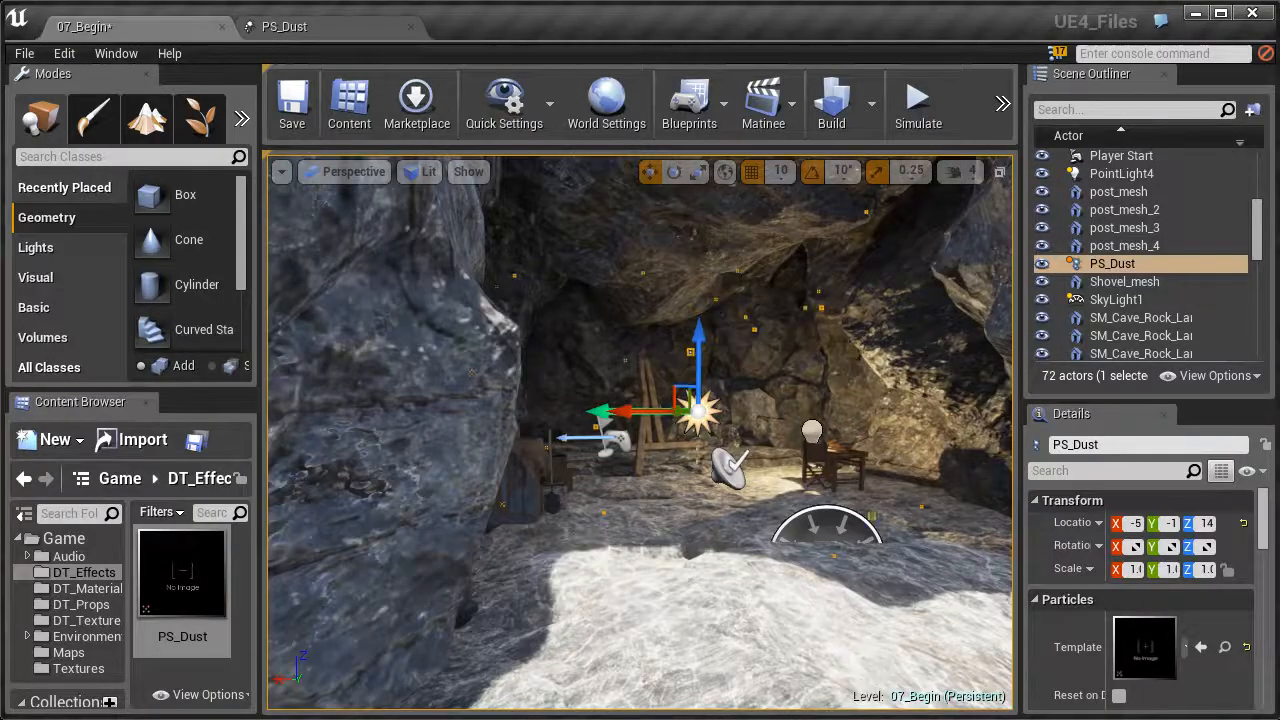
right_click_drag(643, 537, 592, 605)
left_click_drag(643, 537, 555, 645)
left_click(734, 371)
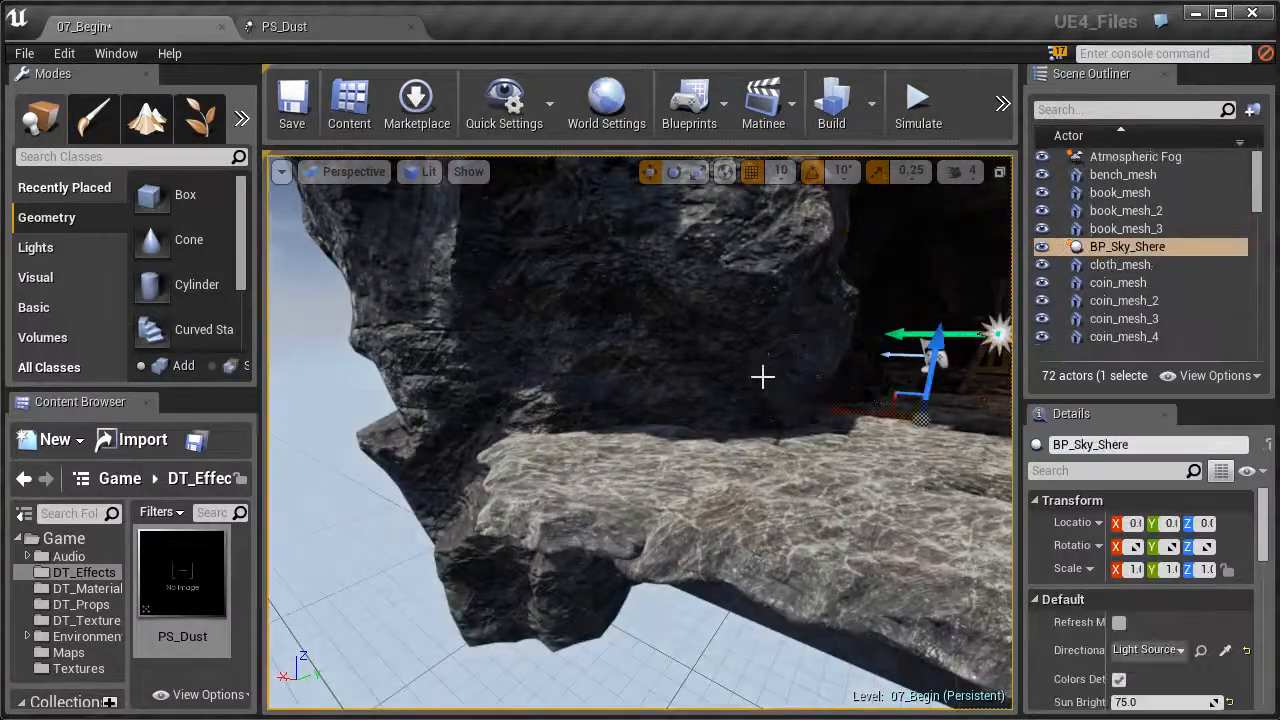
left_click_drag(643, 537, 730, 310)
left_click_drag(740, 440, 740, 394)
right_click_drag(740, 394, 723, 363)
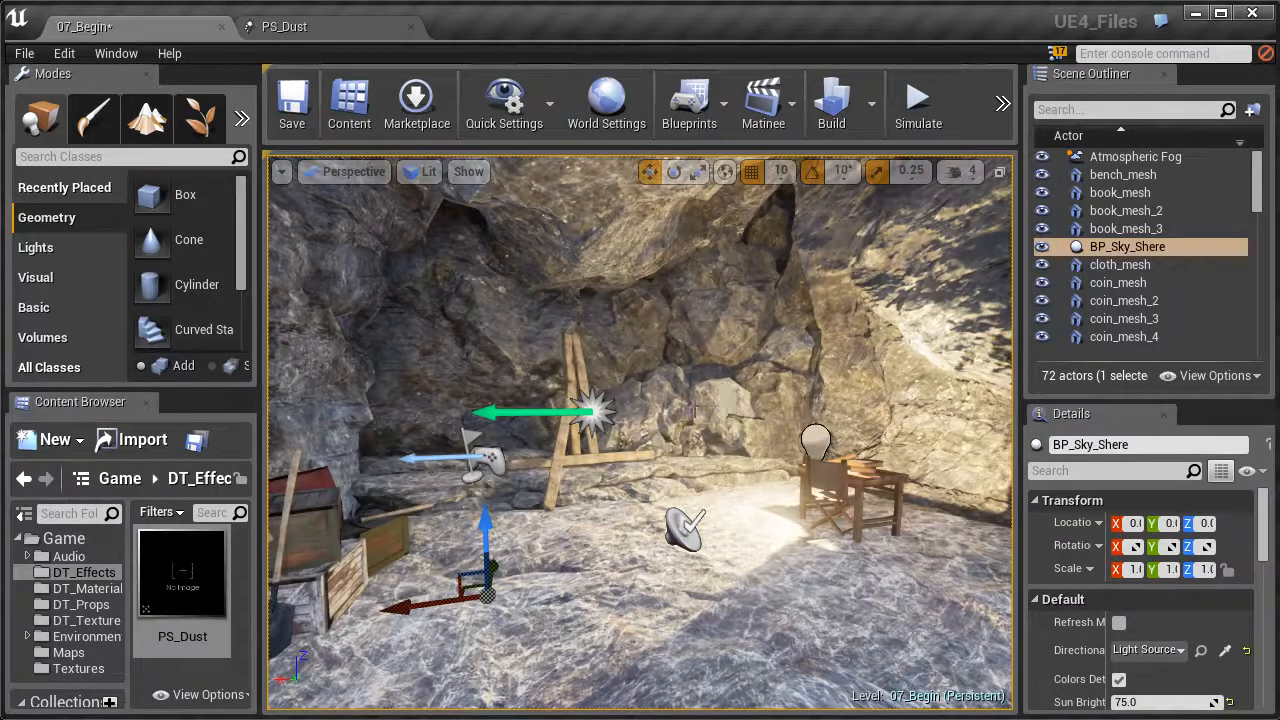
Step: Set the PS_Dust Spawn module's Rate constant to 40, save, and check the dust density in the cave level
left_click(318, 28)
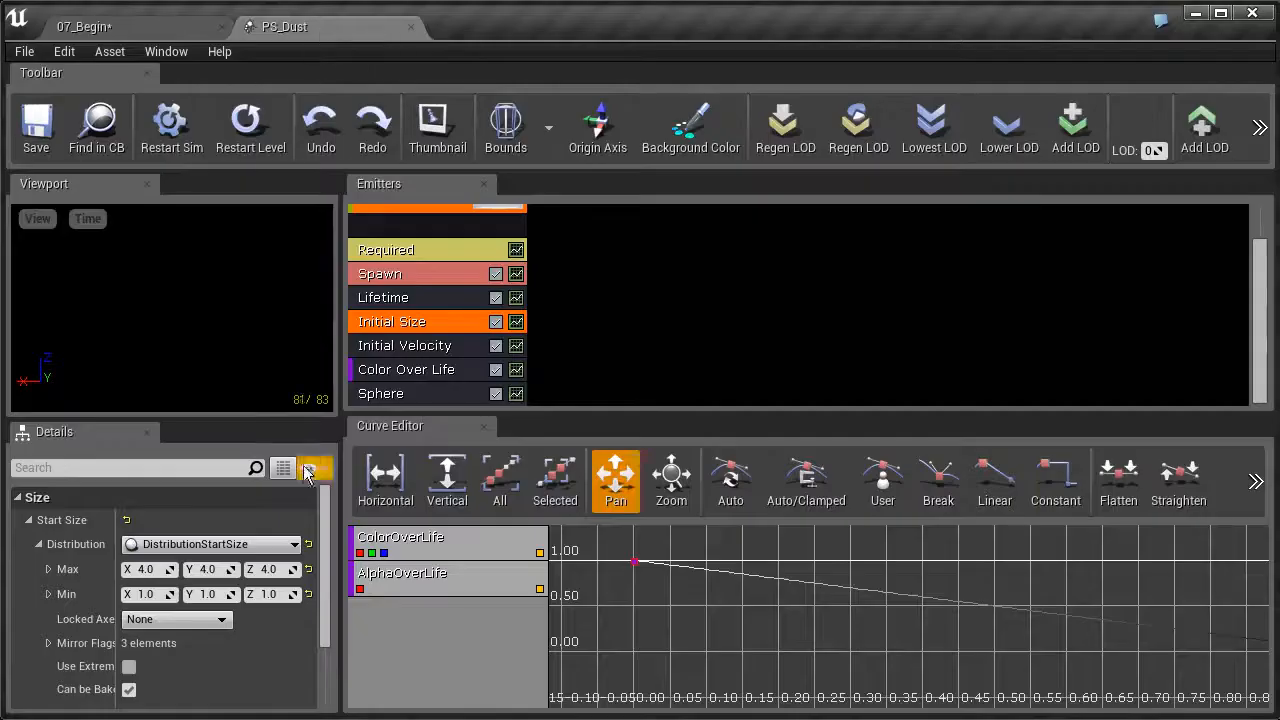
left_click(396, 304)
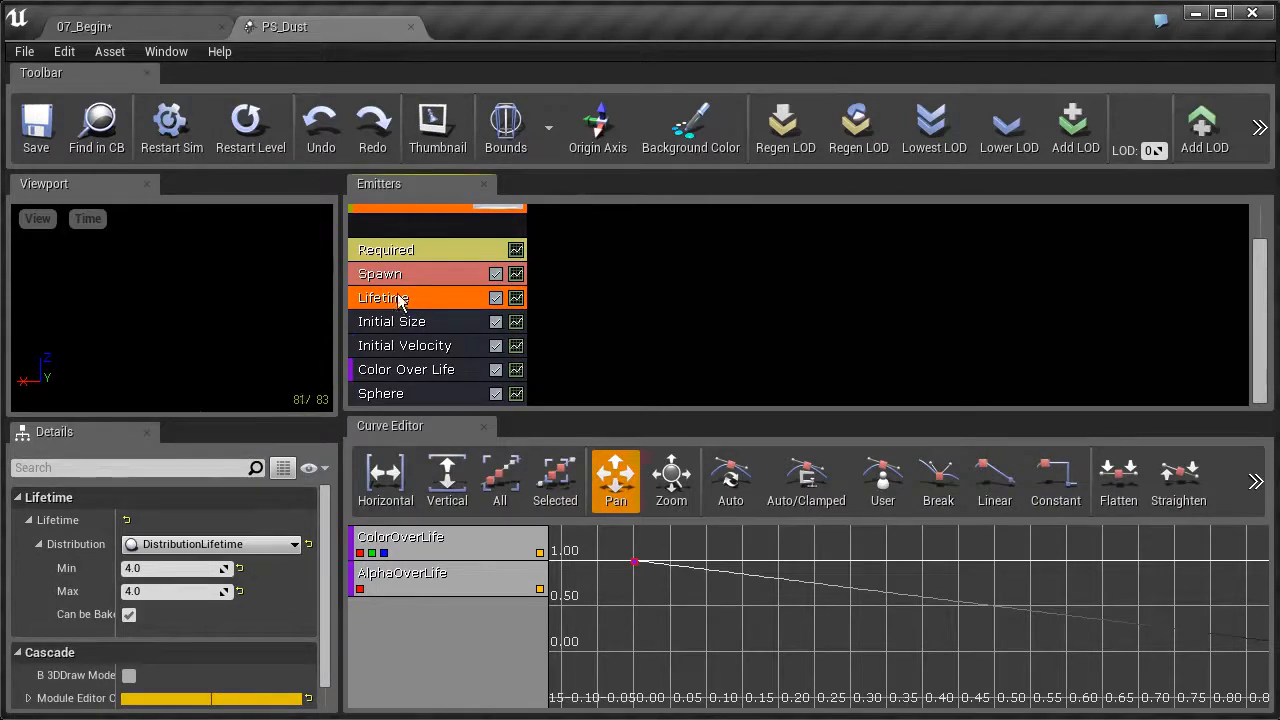
left_click(405, 276)
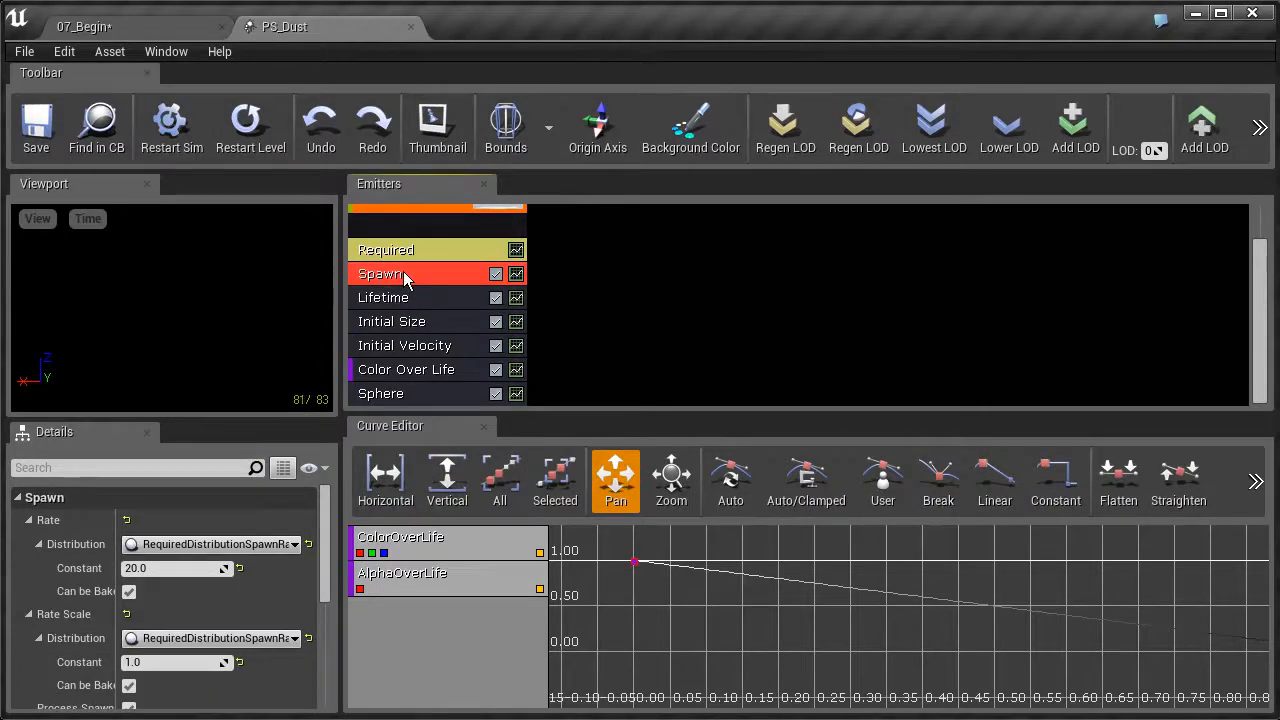
left_click(170, 568)
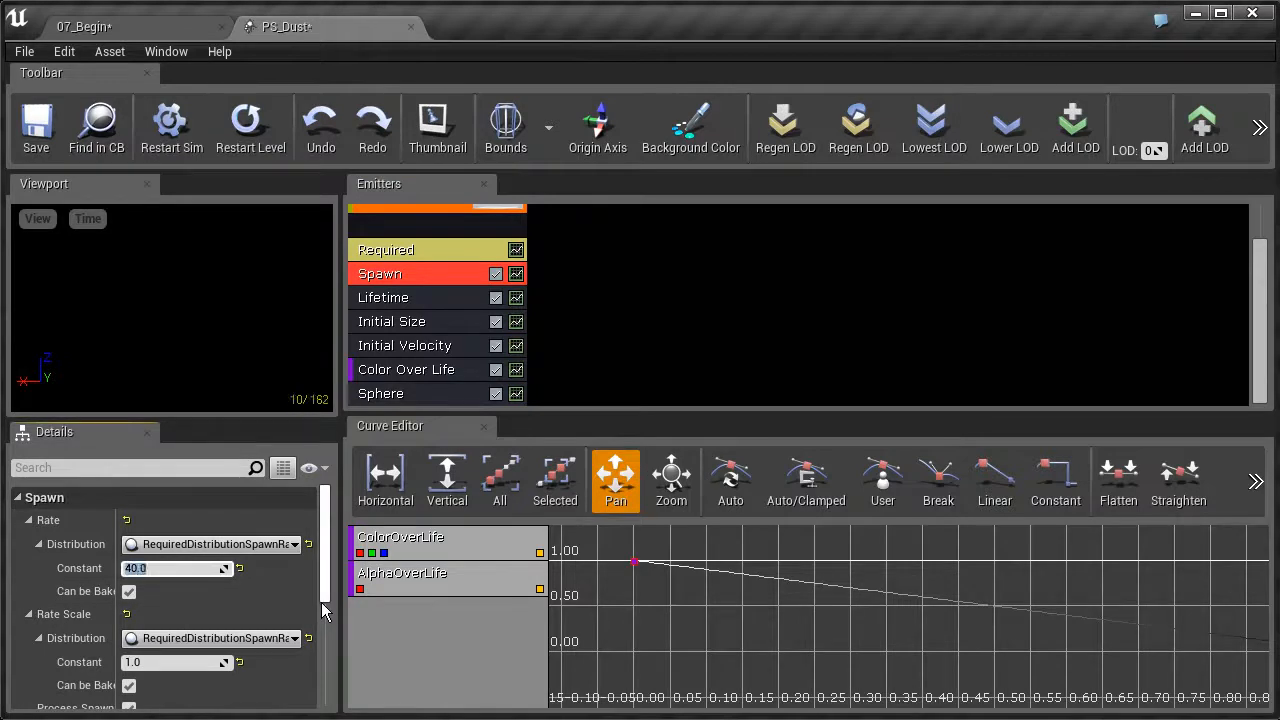
left_click(36, 128)
left_click(178, 31)
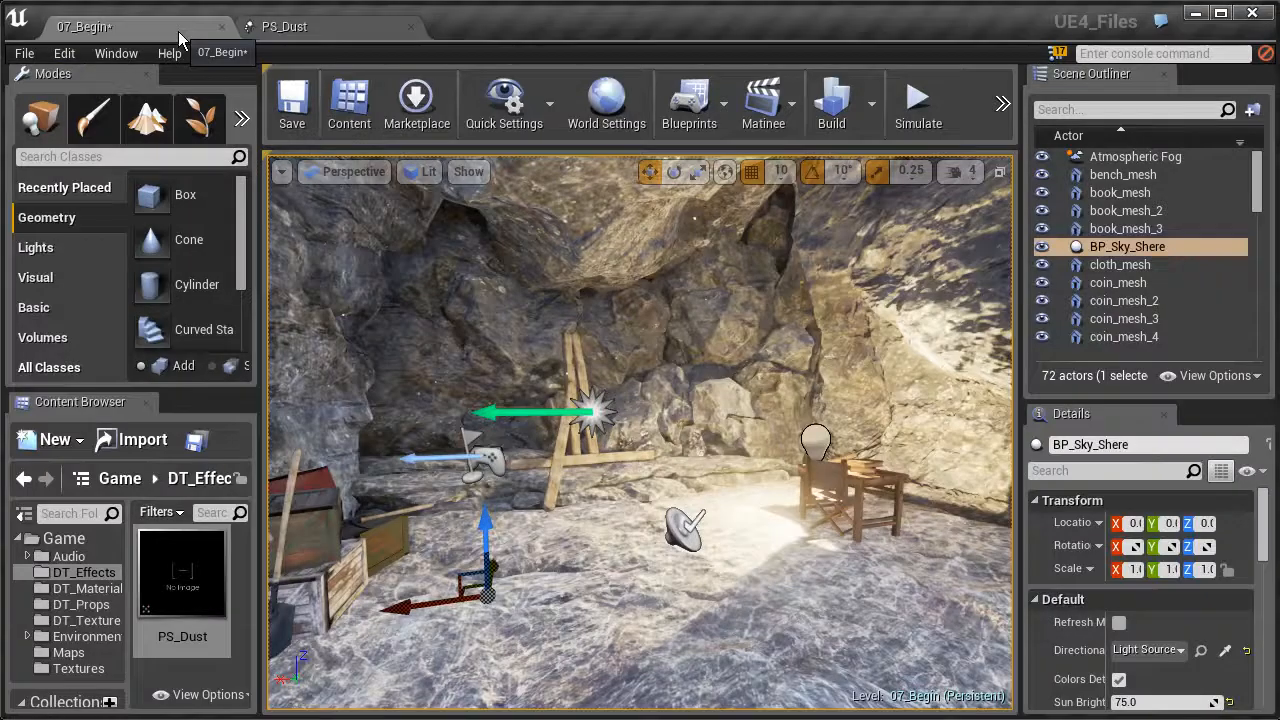
left_click_drag(530, 389, 490, 575)
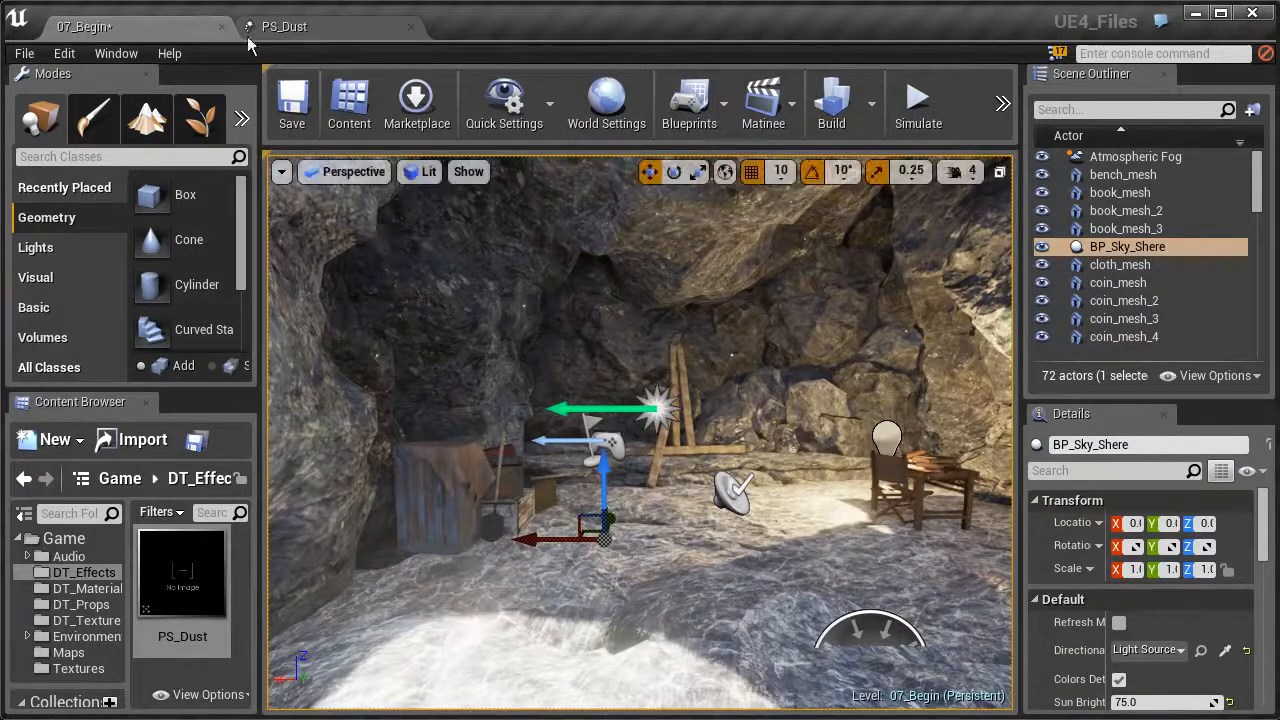
Step: Set the PS_Dust Spawn module's Rate constant to 80, save, and view the dust in the 07_Begin level
left_click(266, 27)
left_click(181, 567)
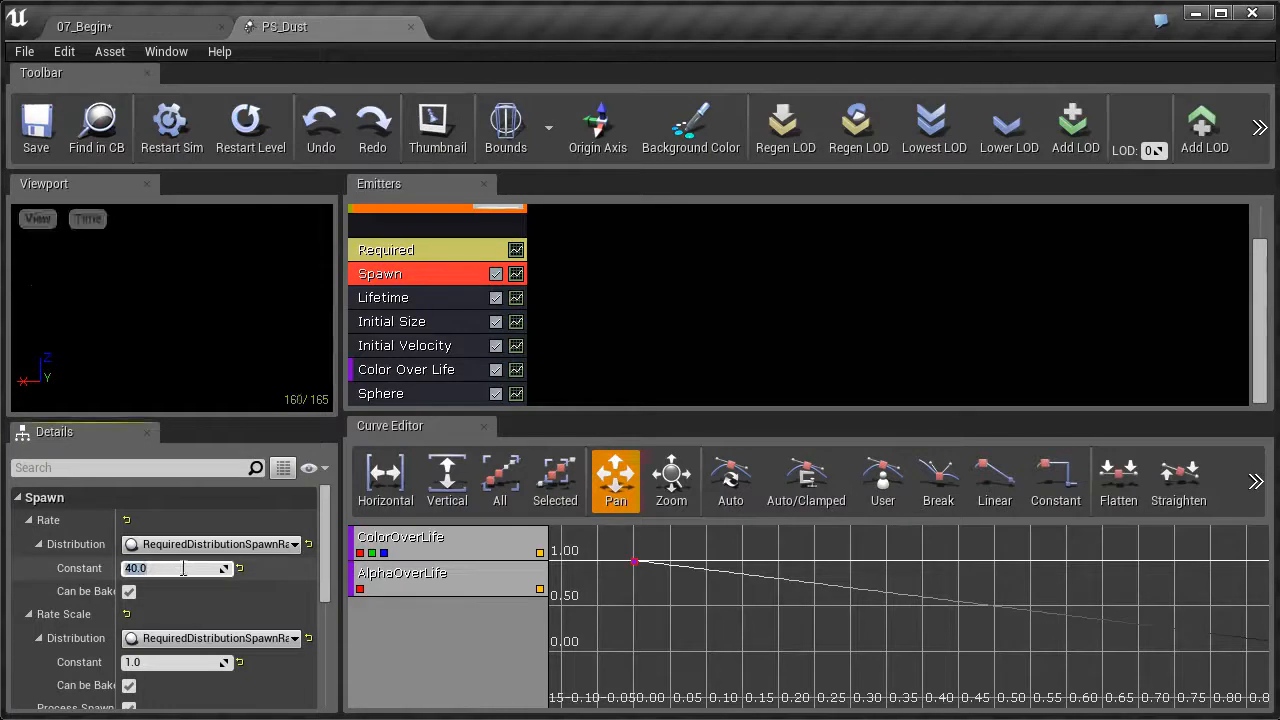
key("Return")
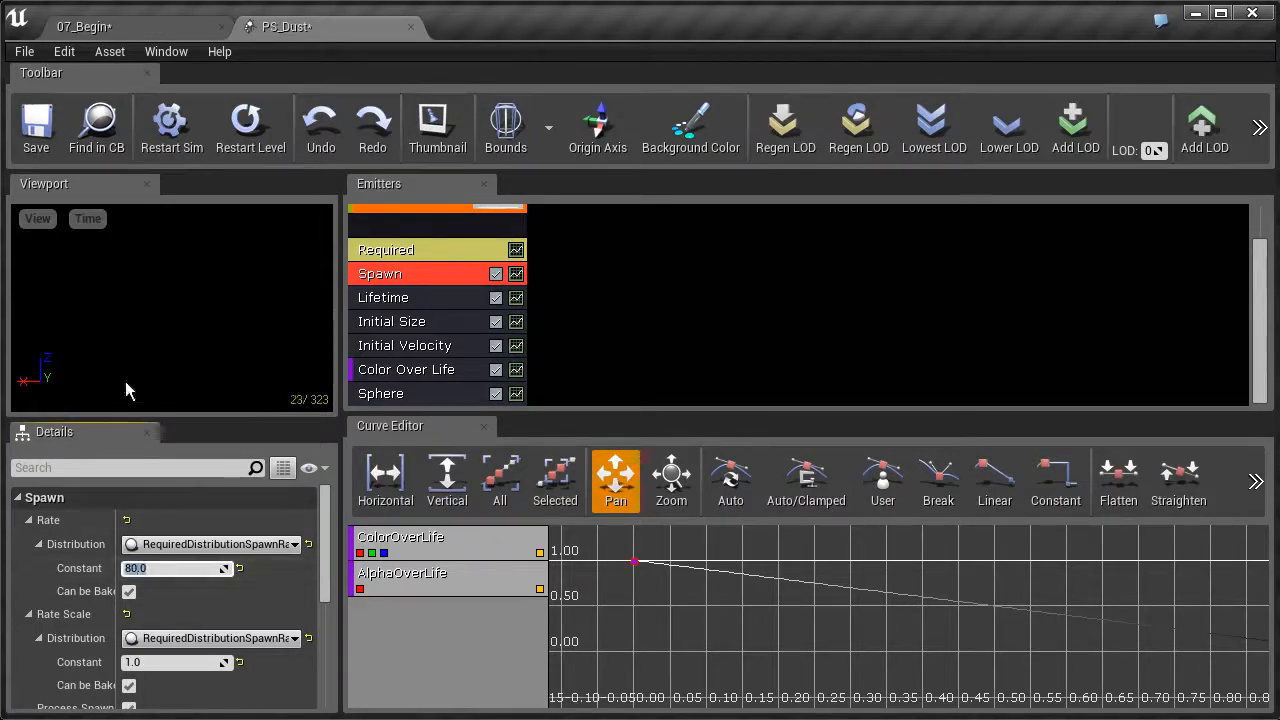
left_click(37, 128)
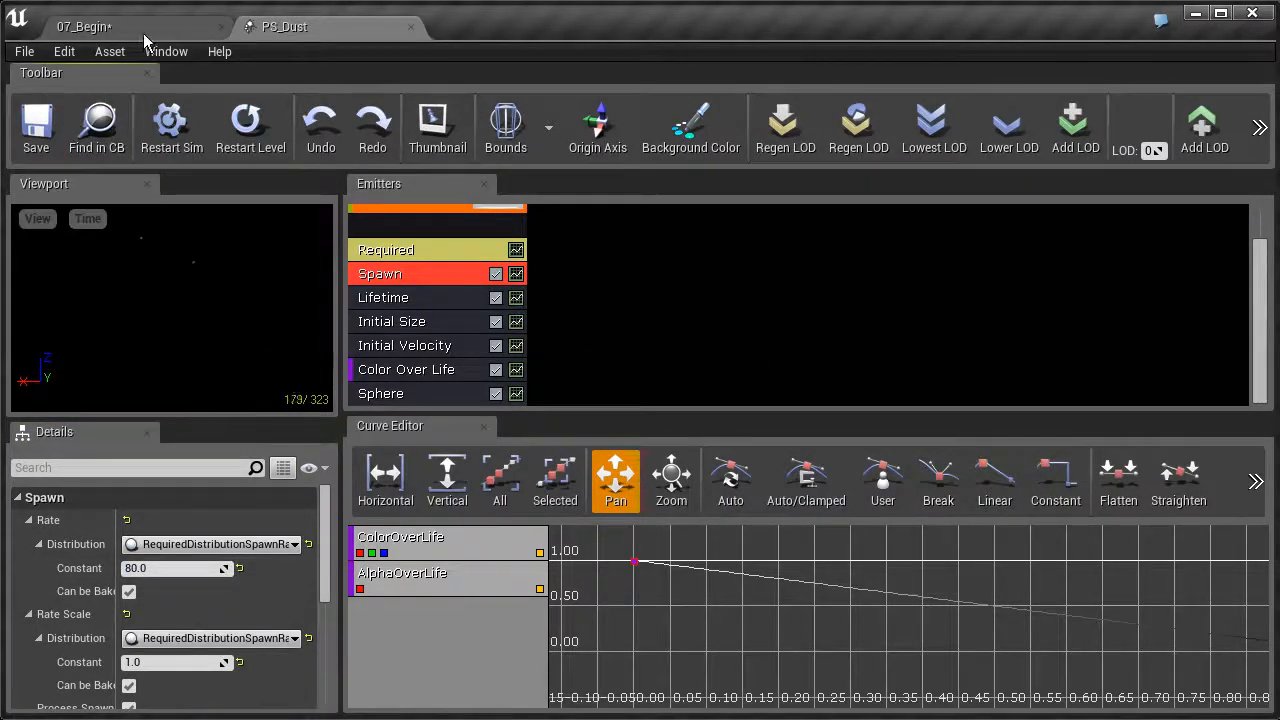
left_click(140, 27)
left_click_drag(415, 405, 452, 430)
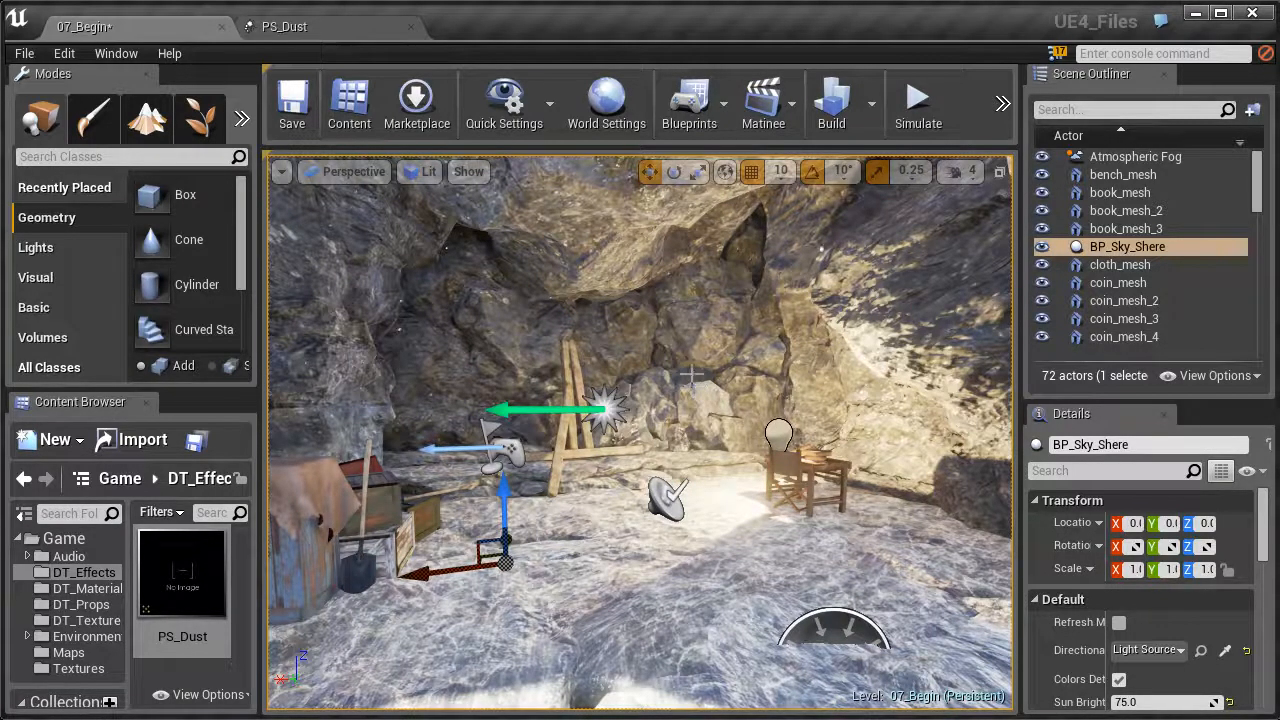
Step: Switch to the PS_Dust particle system and review its Color Over Life and Sphere modules
left_click(308, 30)
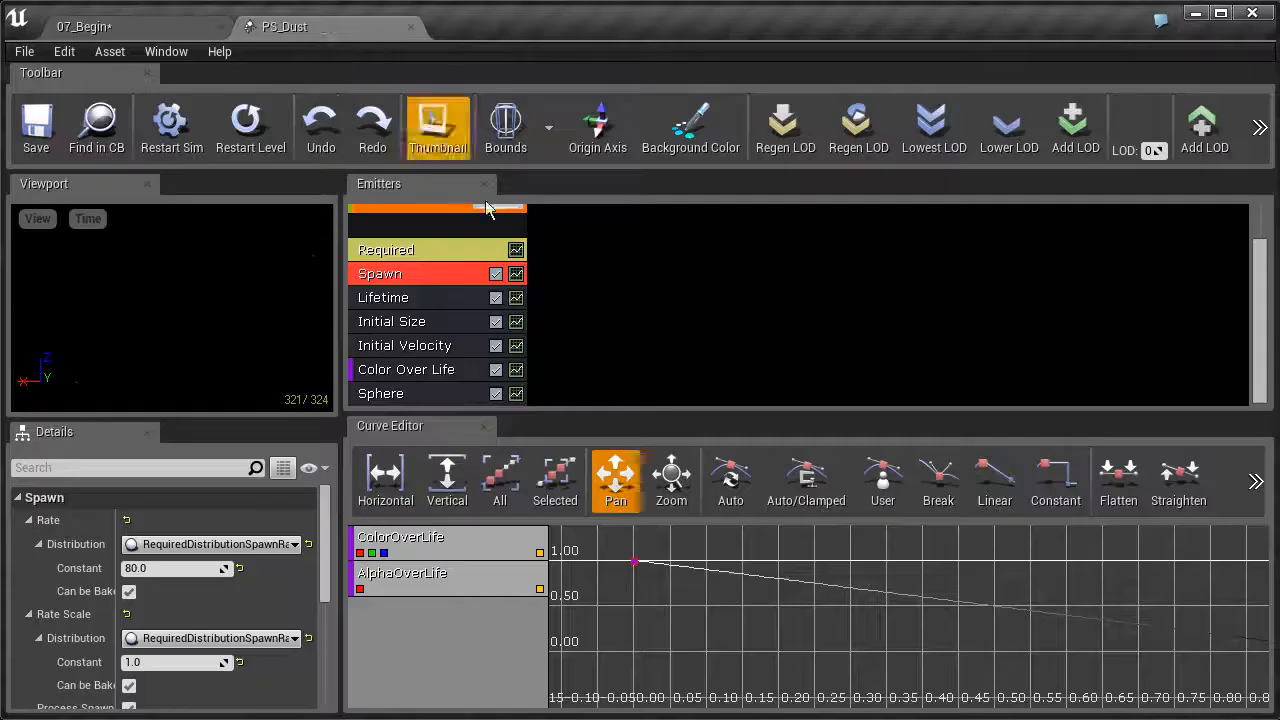
left_click(440, 372)
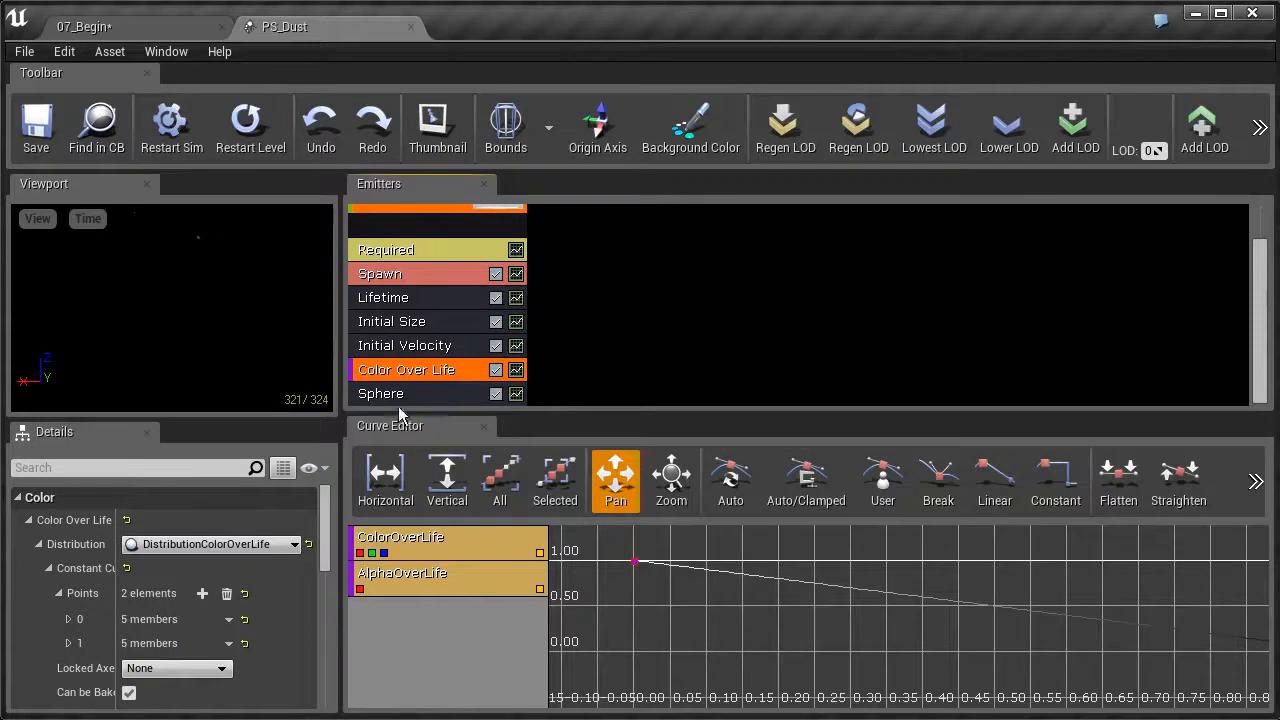
left_click(411, 393)
Step: Add a Drag module from the Acceleration group to the PS_Dust emitter and display its drag coefficient settings
right_click(438, 228)
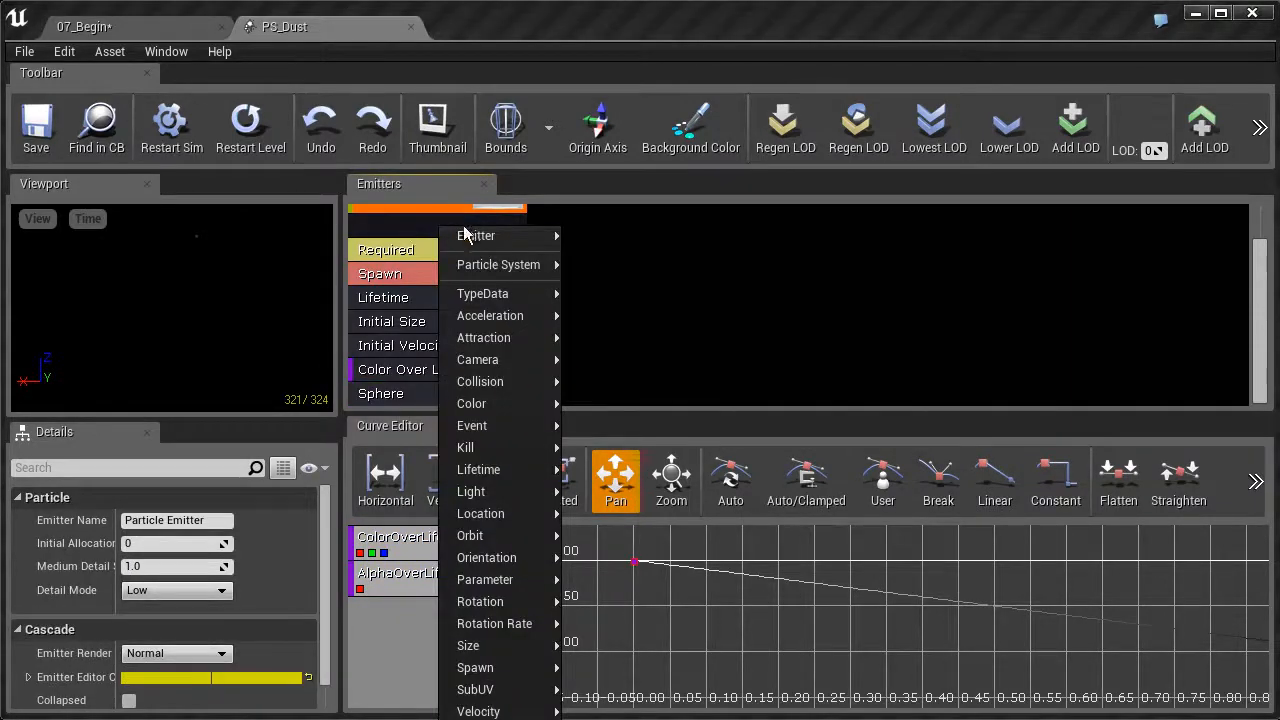
mouse_move(511, 340)
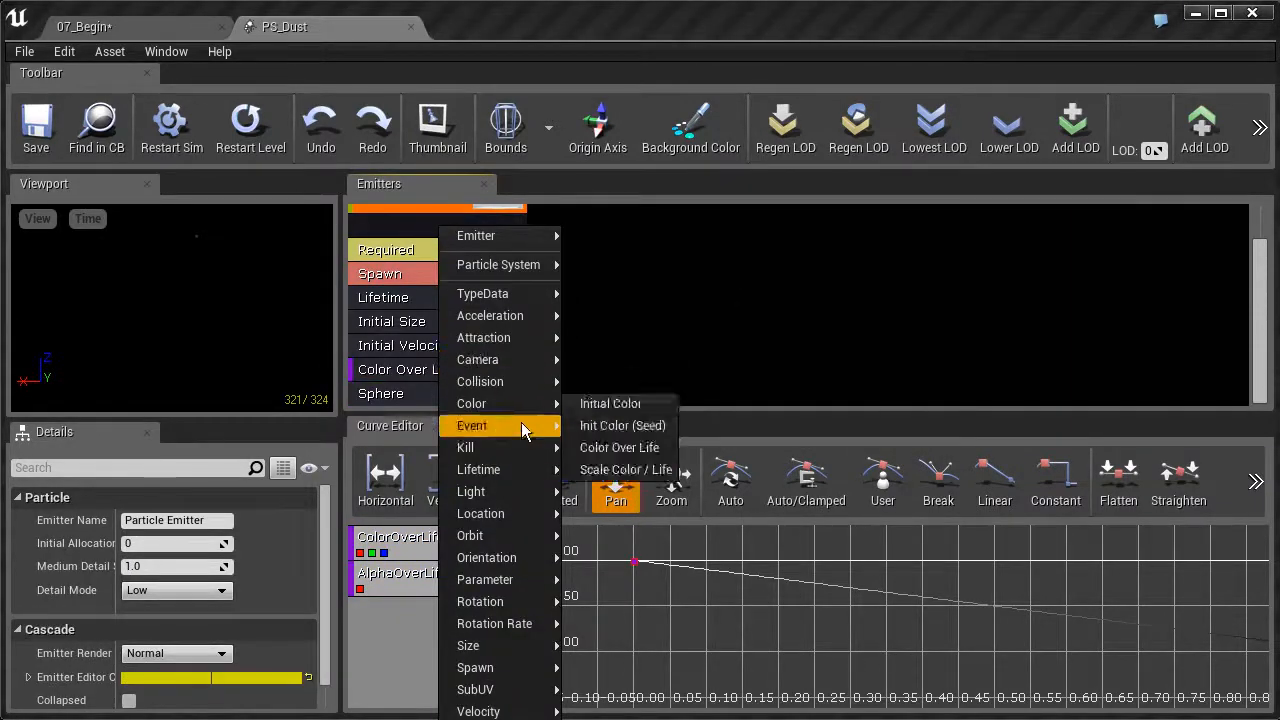
mouse_move(520, 566)
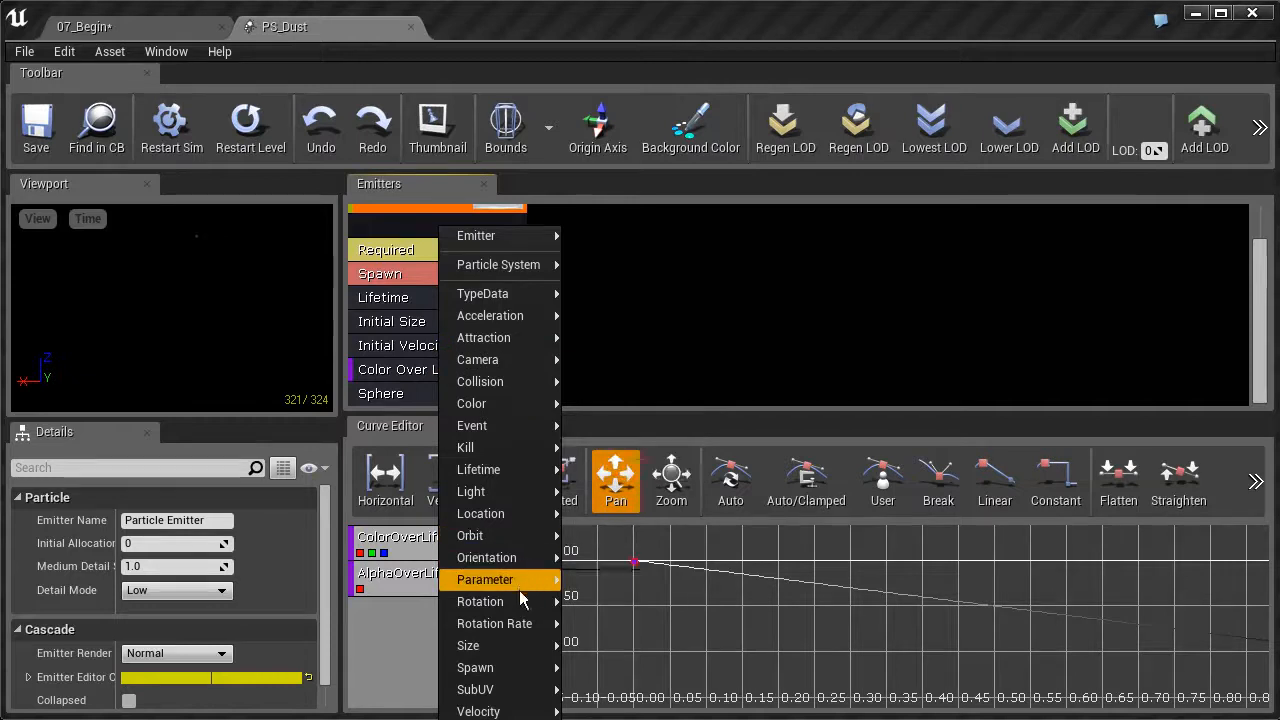
mouse_move(520, 603)
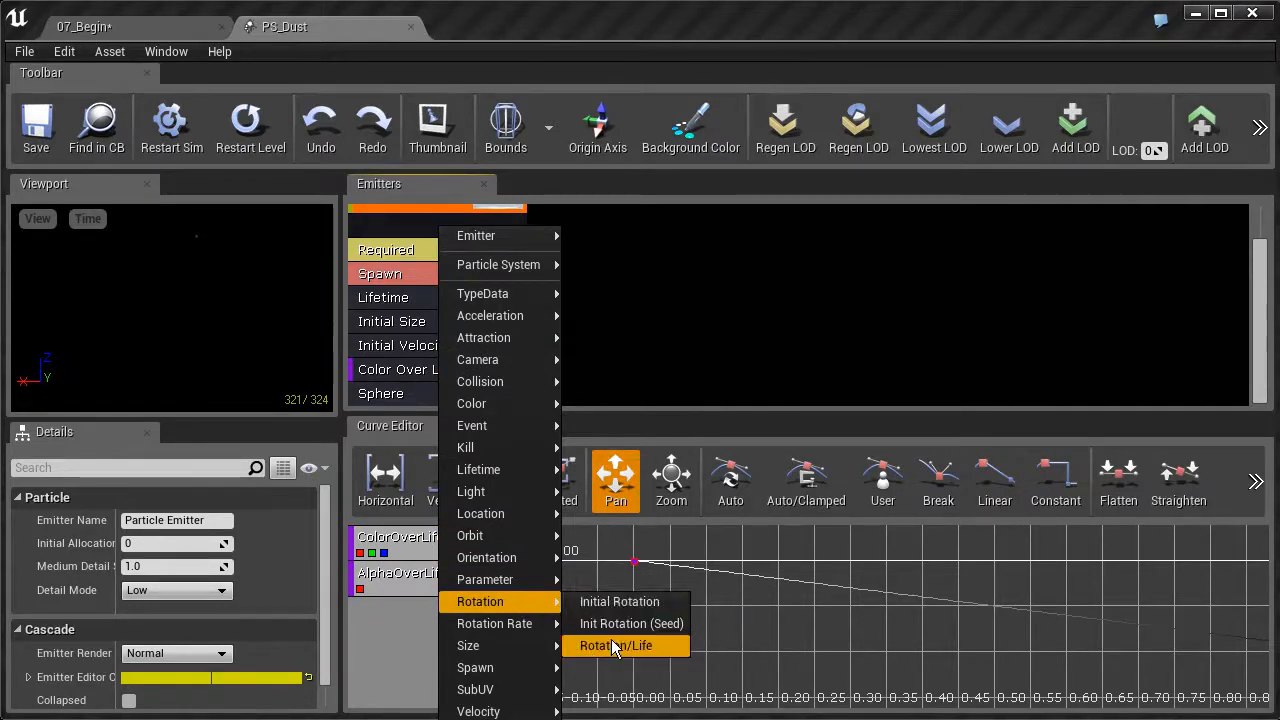
mouse_move(532, 628)
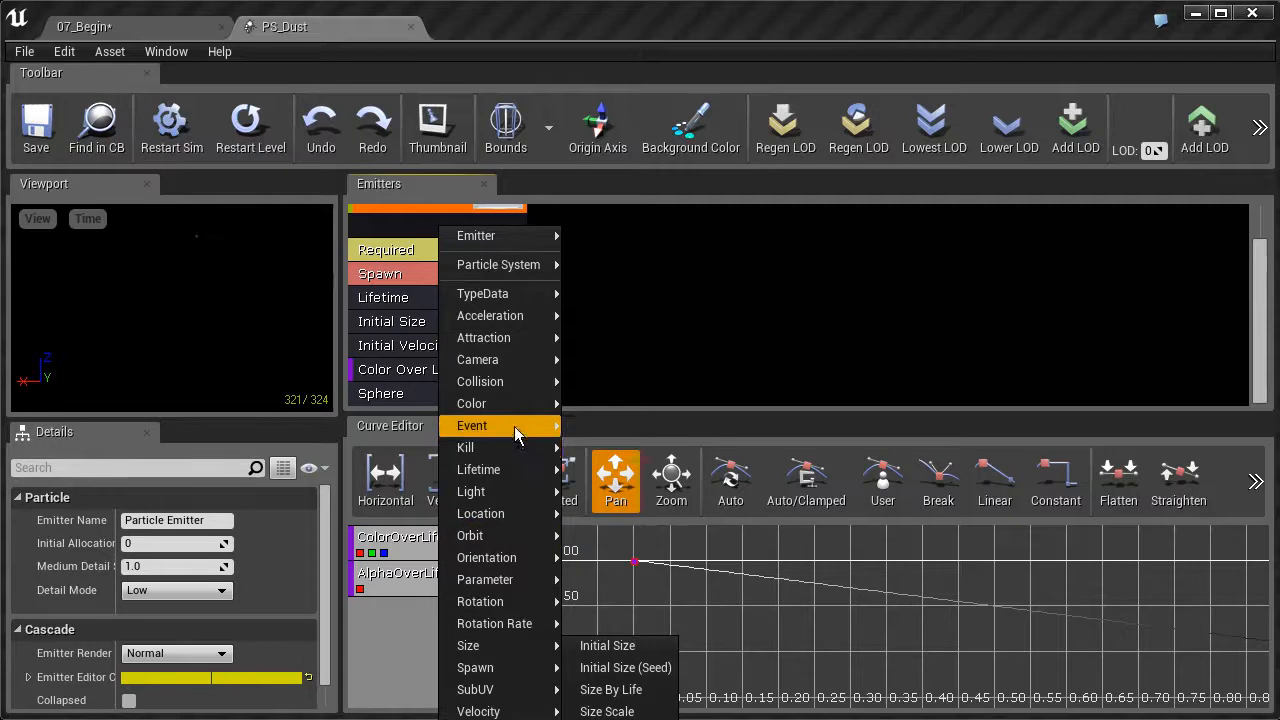
mouse_move(518, 428)
mouse_move(530, 320)
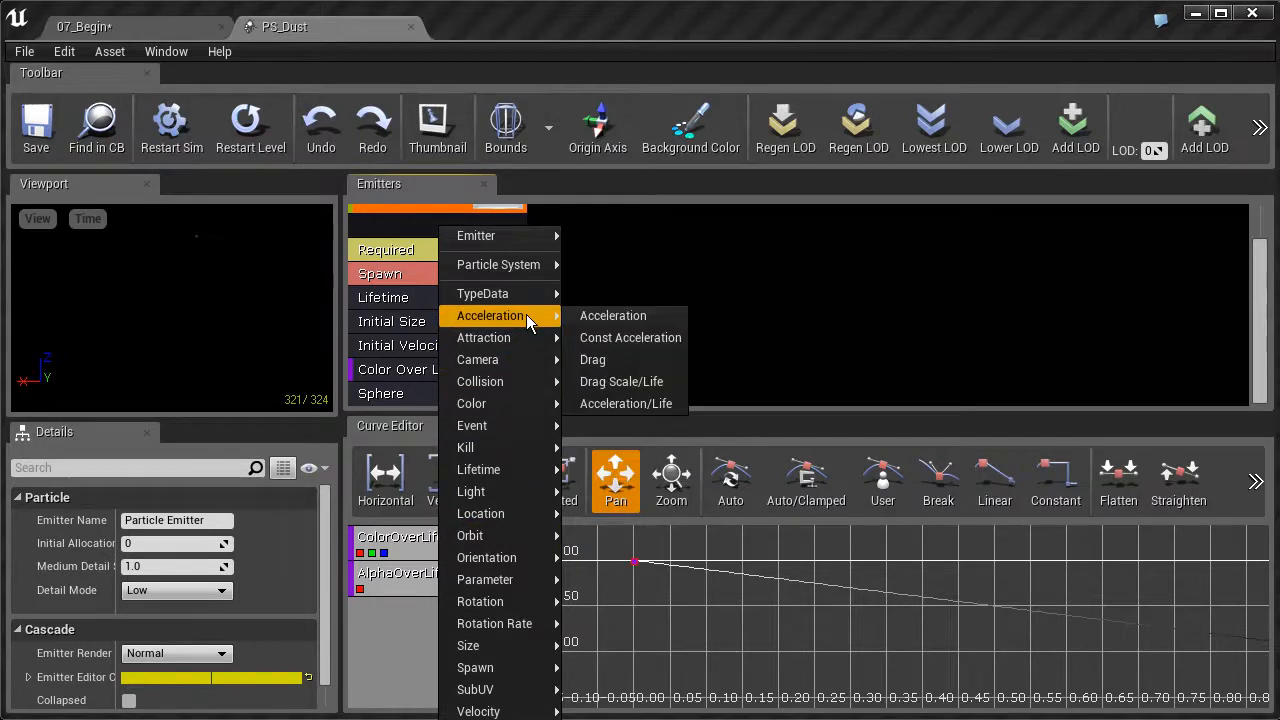
left_click(596, 360)
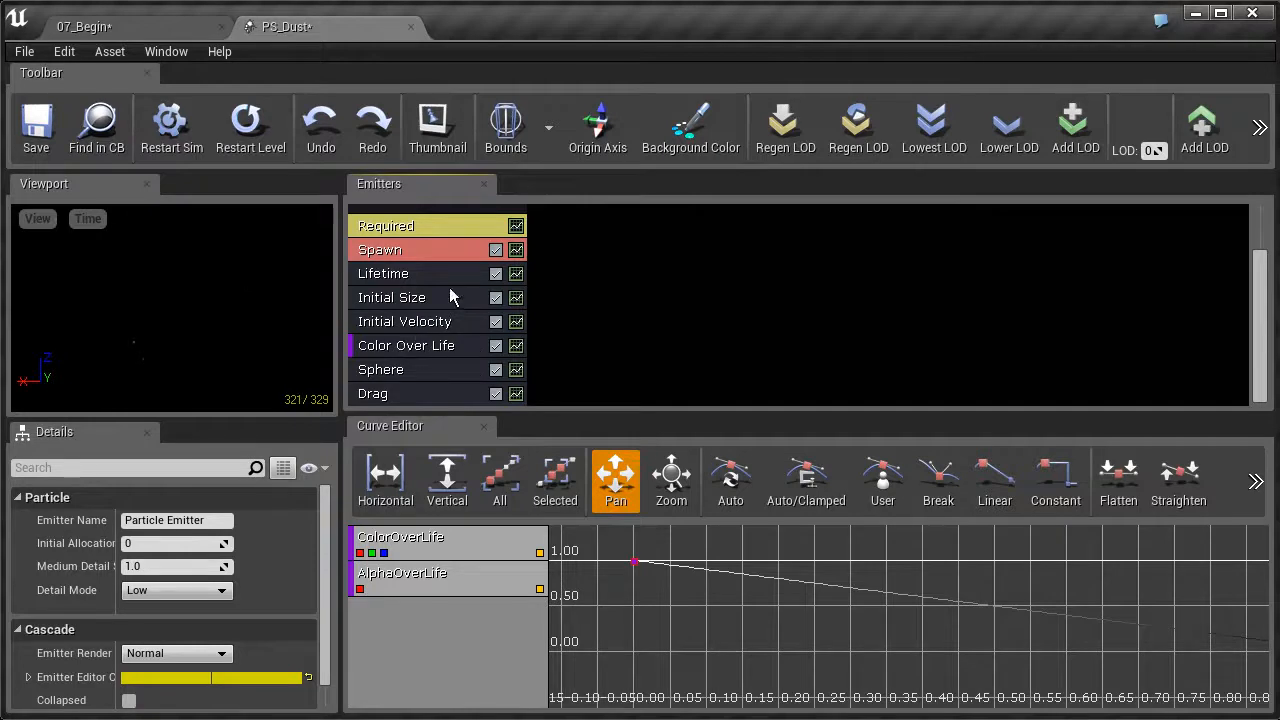
left_click(440, 395)
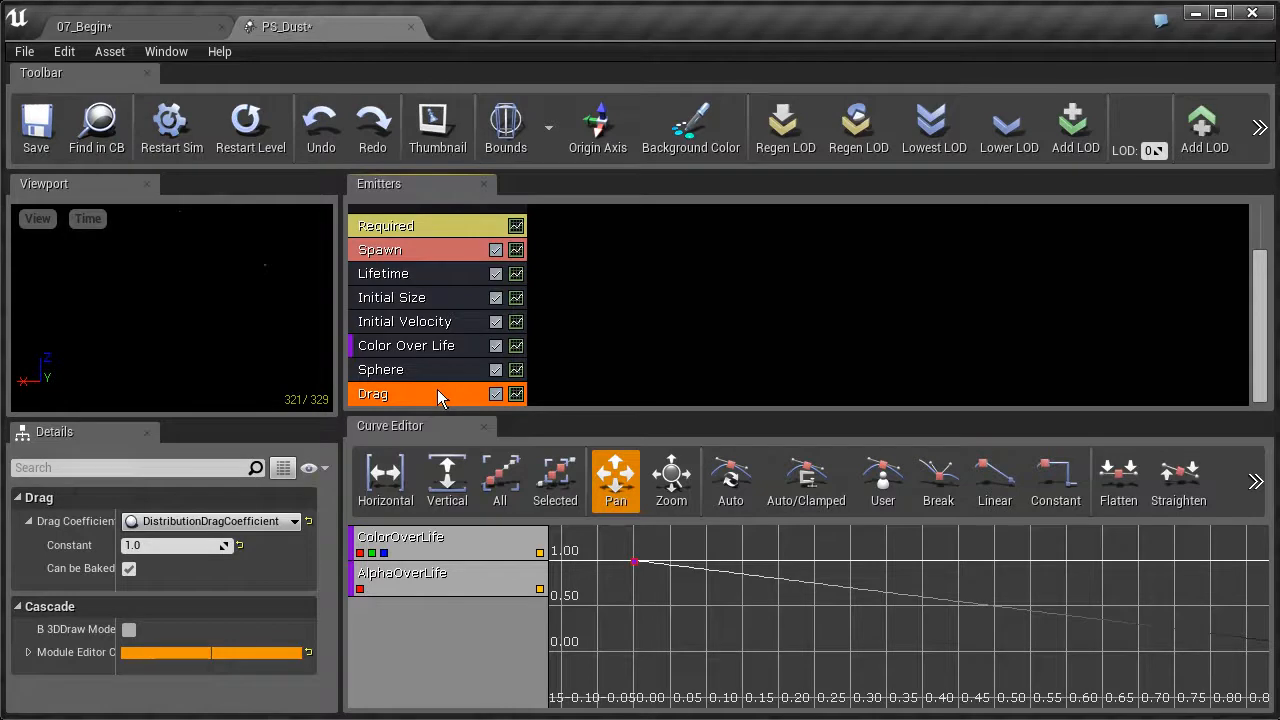
right_click(438, 395)
Step: Add an Initial Rotation module to the PS_Dust emitter and expand its Start Rotation distribution
right_click(429, 212)
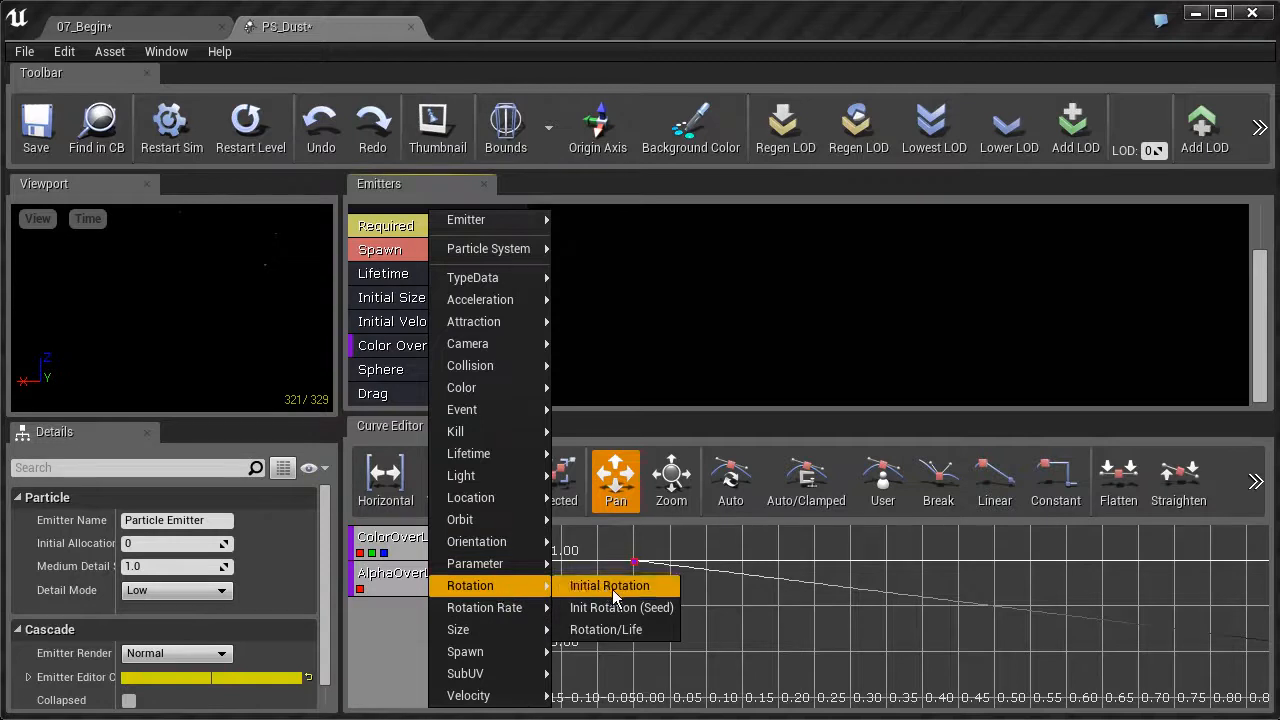
left_click(612, 589)
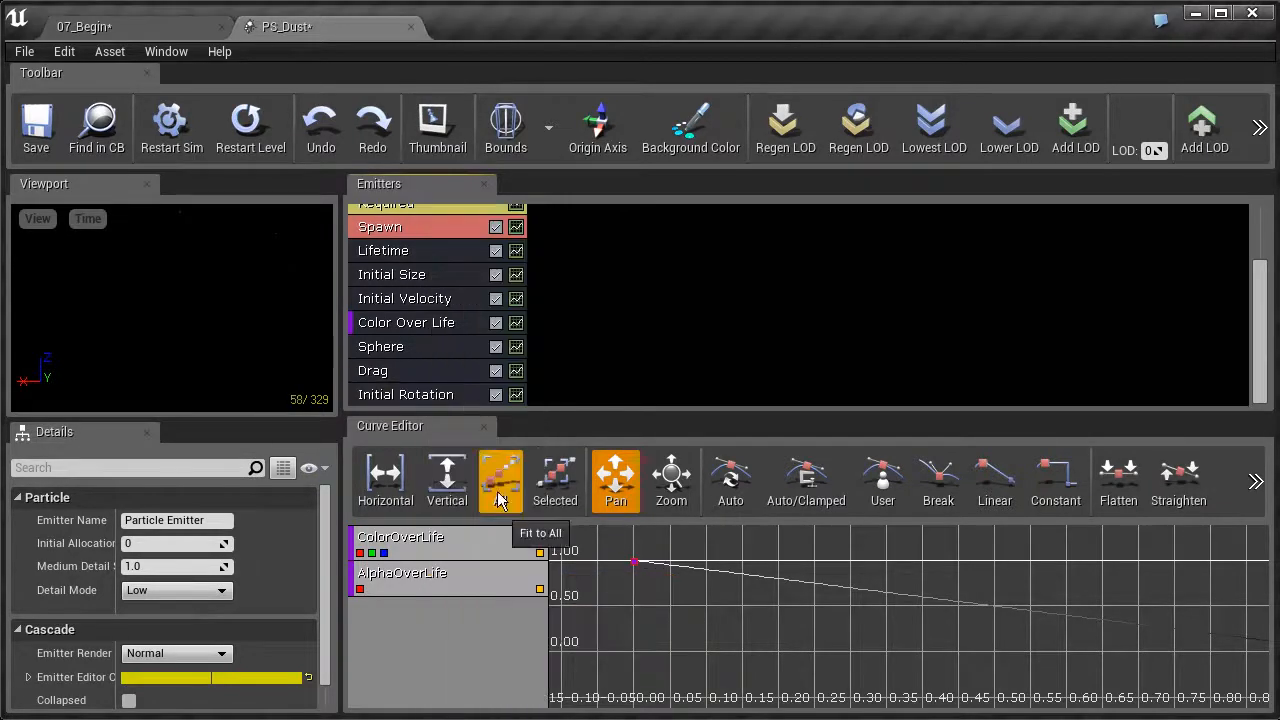
left_click(421, 396)
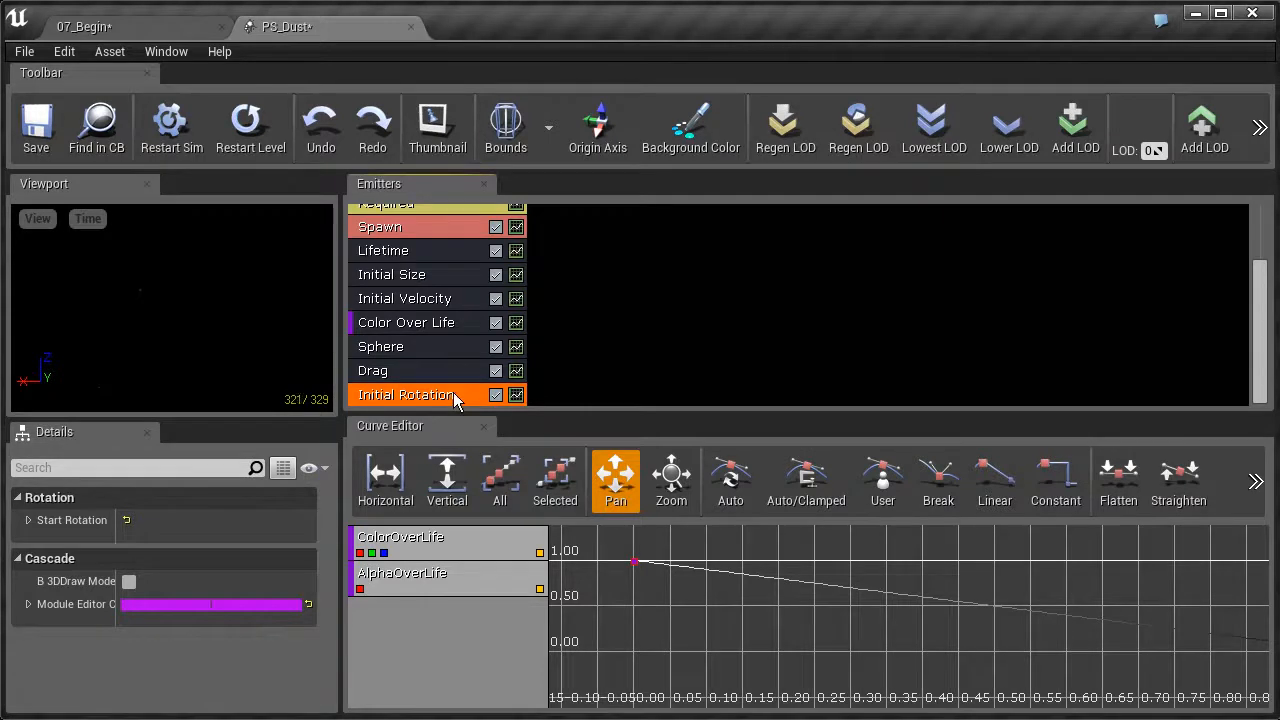
left_click(28, 520)
left_click(38, 545)
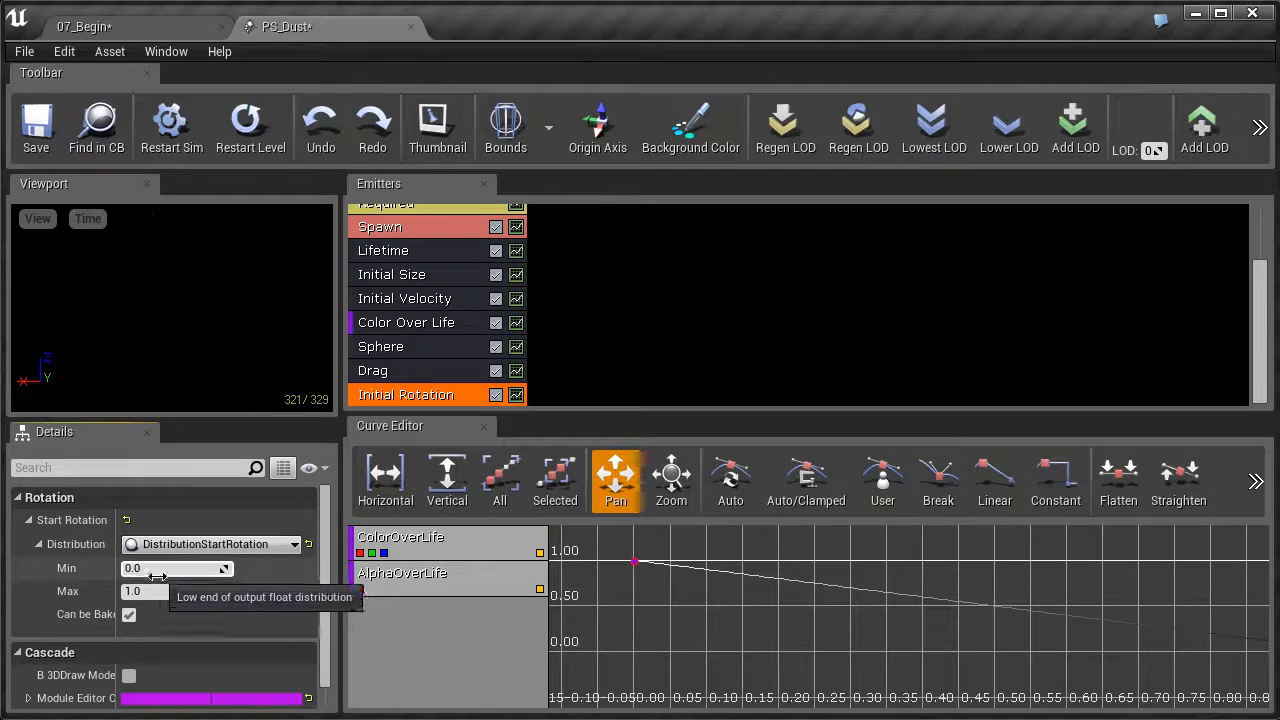
Step: Set the Initial Size module's Start Size Max to 10 on the X, Y and Z axes
left_click(432, 285)
left_click(147, 570)
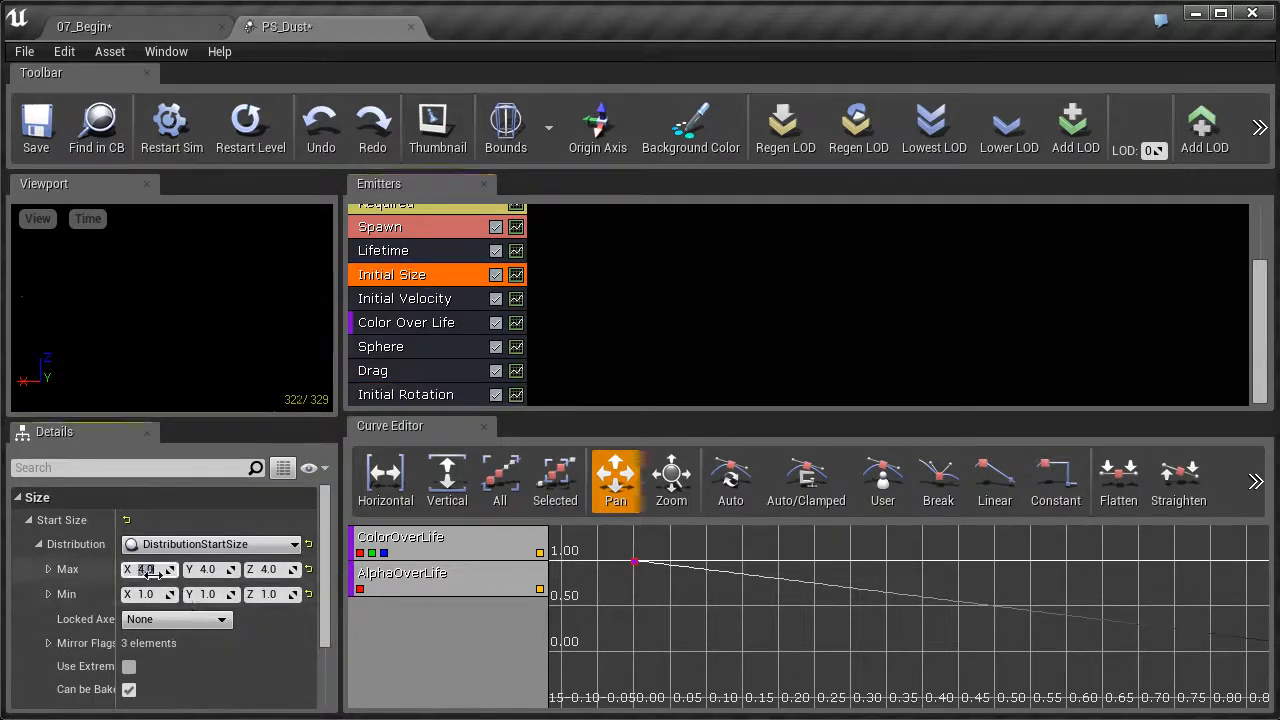
left_click(208, 568)
type("10")
left_click(264, 568)
type("10")
key("Return")
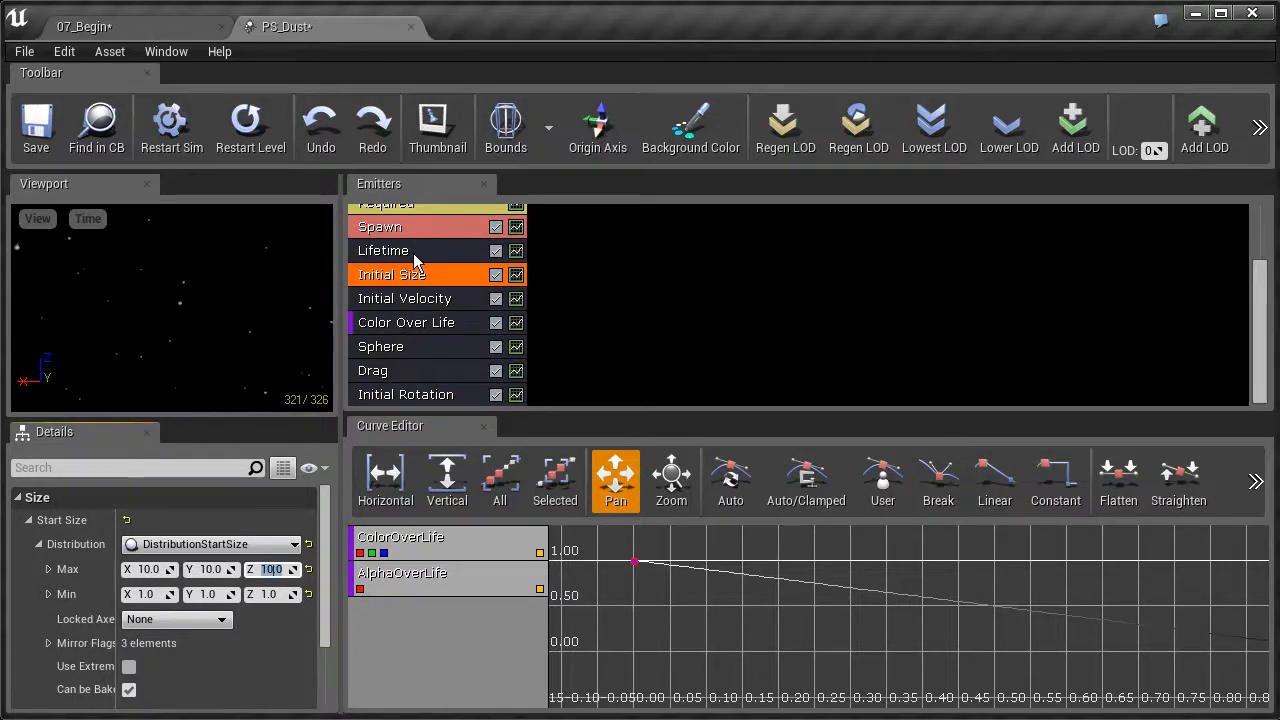
Step: Set the Initial Velocity module's Start Velocity Max to 2 on the X, Y and Z axes
left_click(410, 302)
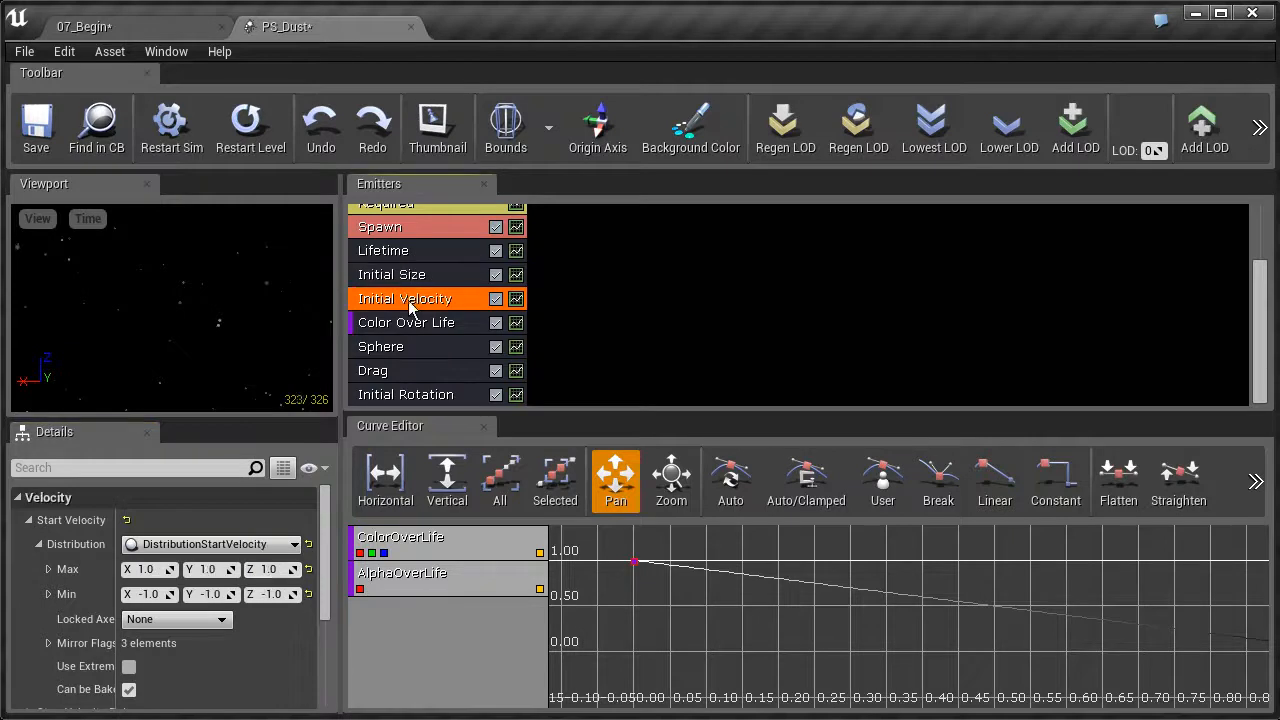
key("Return")
left_click(211, 570)
type("2")
key("Return")
left_click(271, 570)
left_click(271, 570)
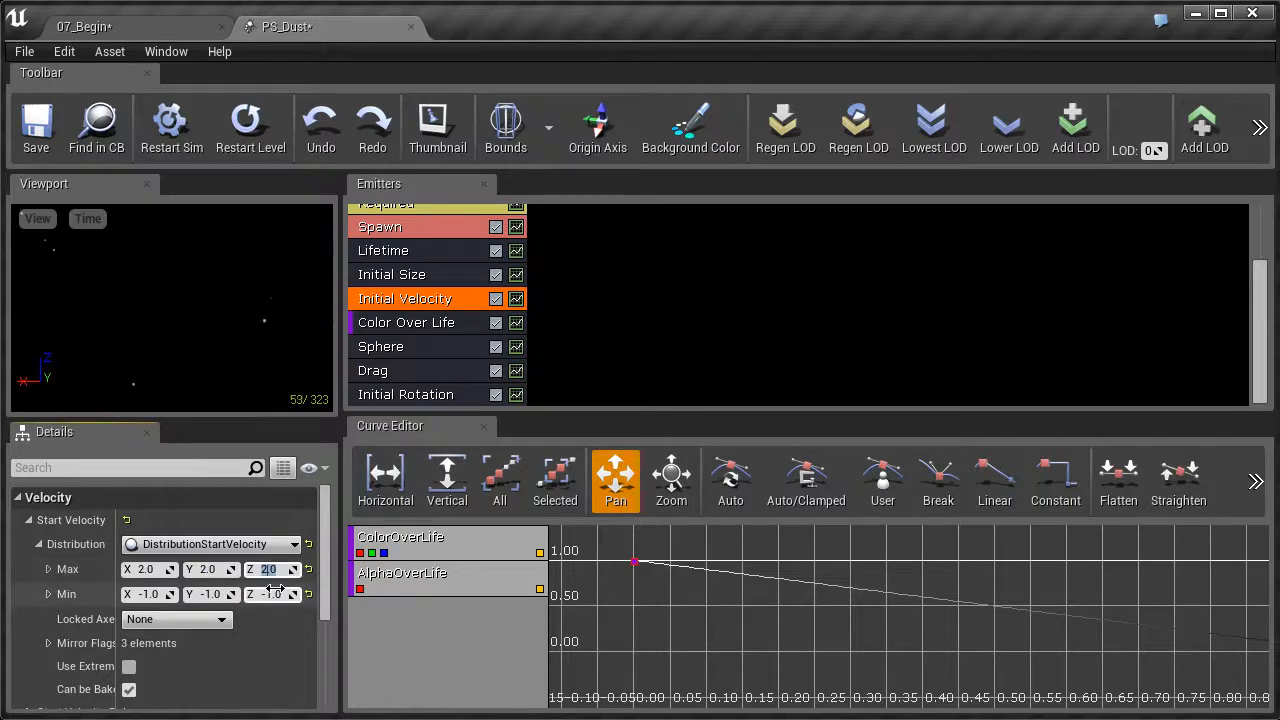
Step: Set the Initial Velocity module's Start Velocity Min to -2 on the X, Y and Z axes
left_click(150, 595)
type("-2")
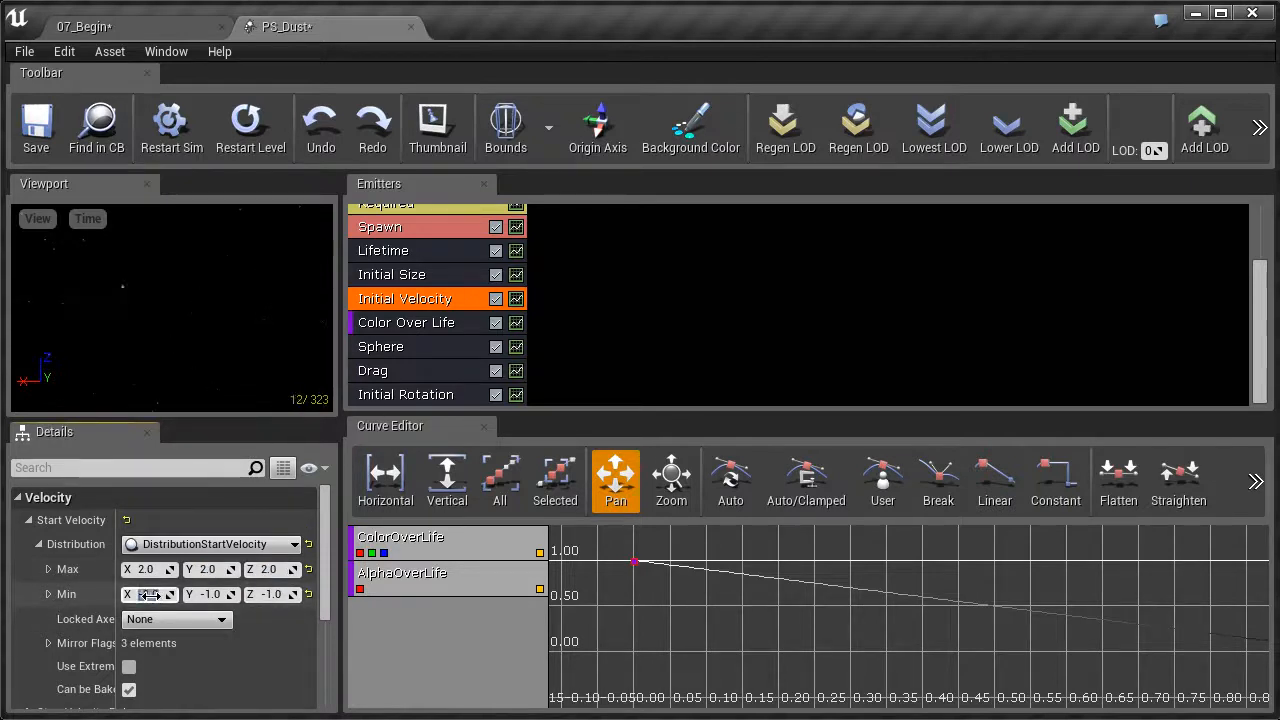
key("Return")
left_click(209, 595)
type("-")
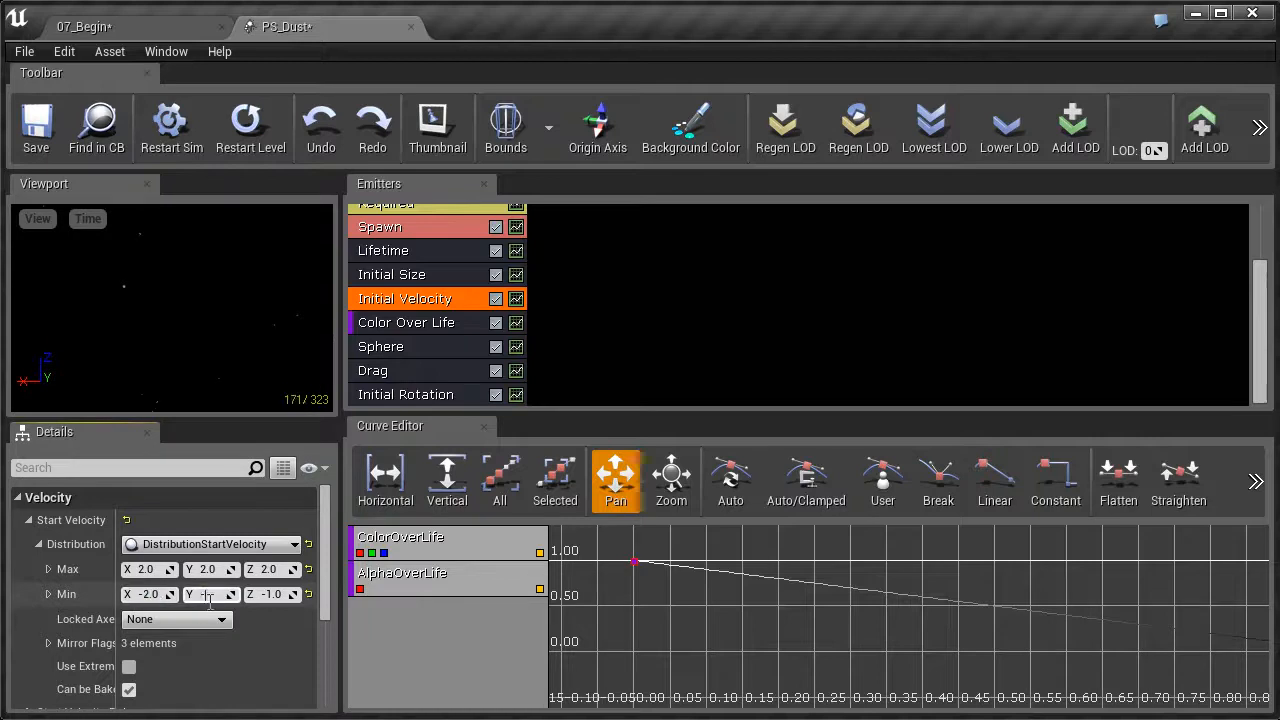
type("2")
left_click(268, 595)
type("-2")
key("Return")
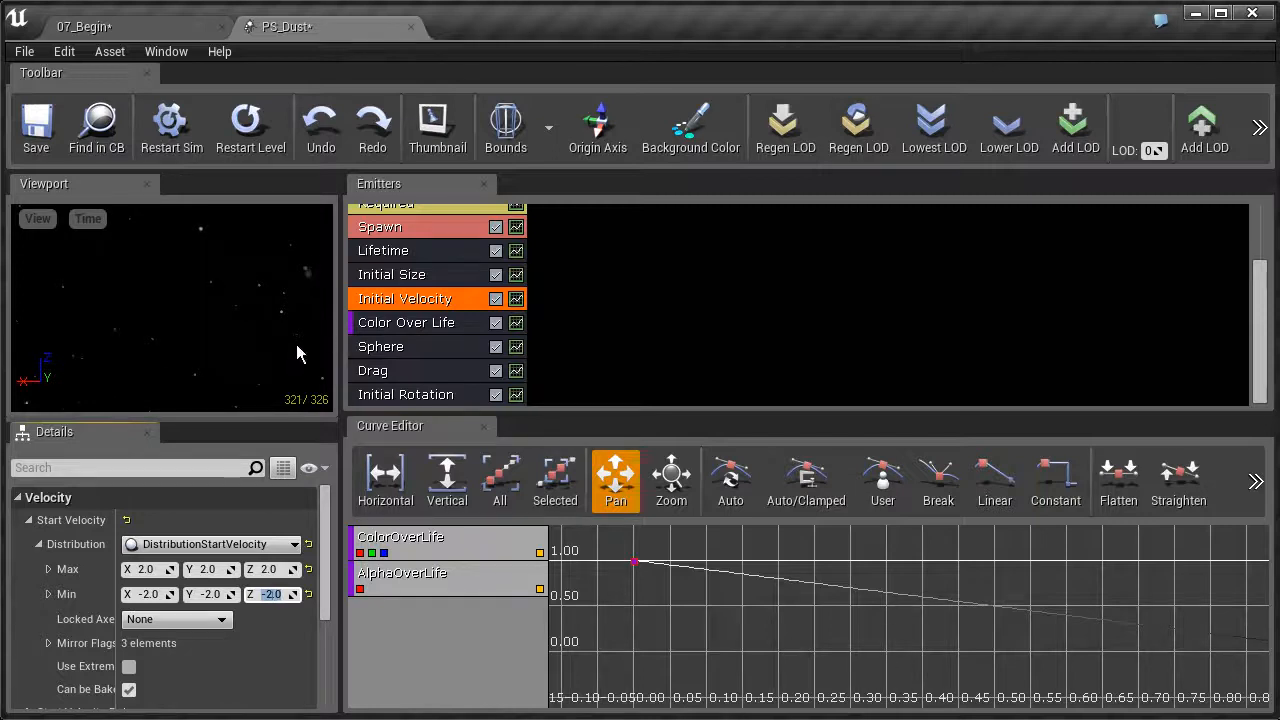
Step: Disable the Drag module and restart the particle system in the level to compare the particle motion
left_click(390, 371)
left_click(496, 371)
left_click(240, 136)
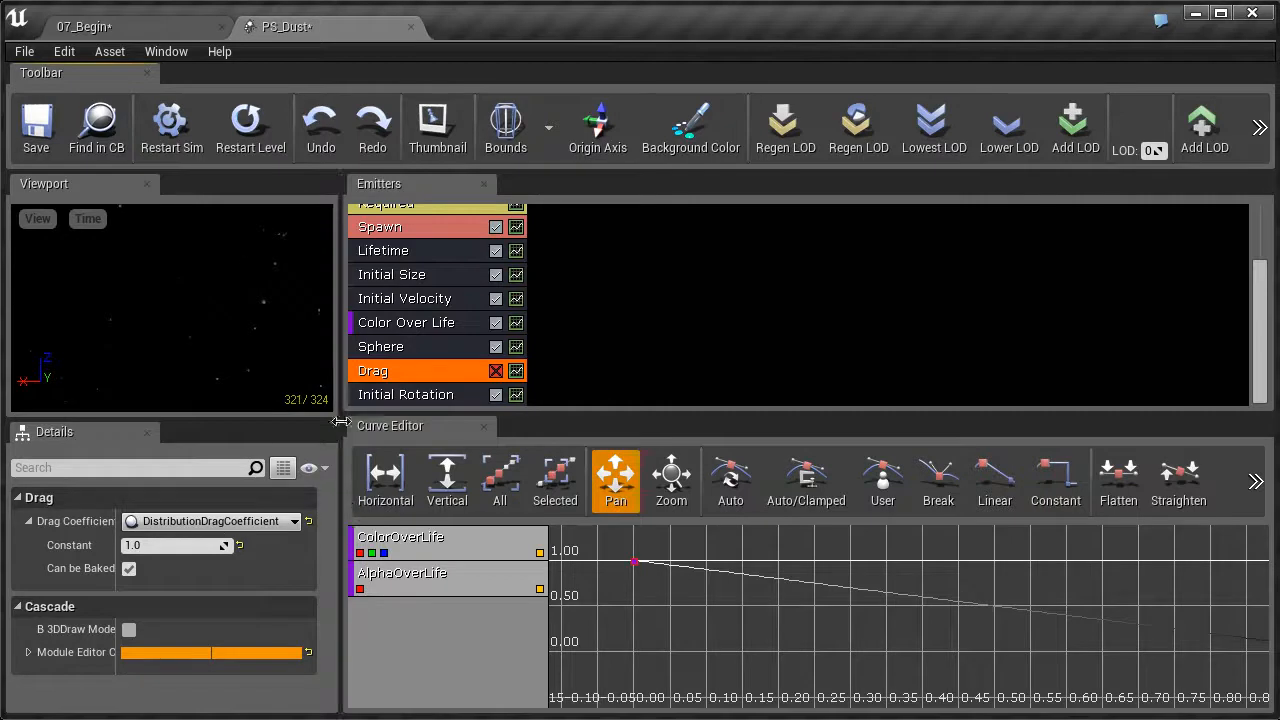
Step: Set the Initial Velocity module's Start Velocity Max to 5 on the X, Y and Z axes
left_click(395, 230)
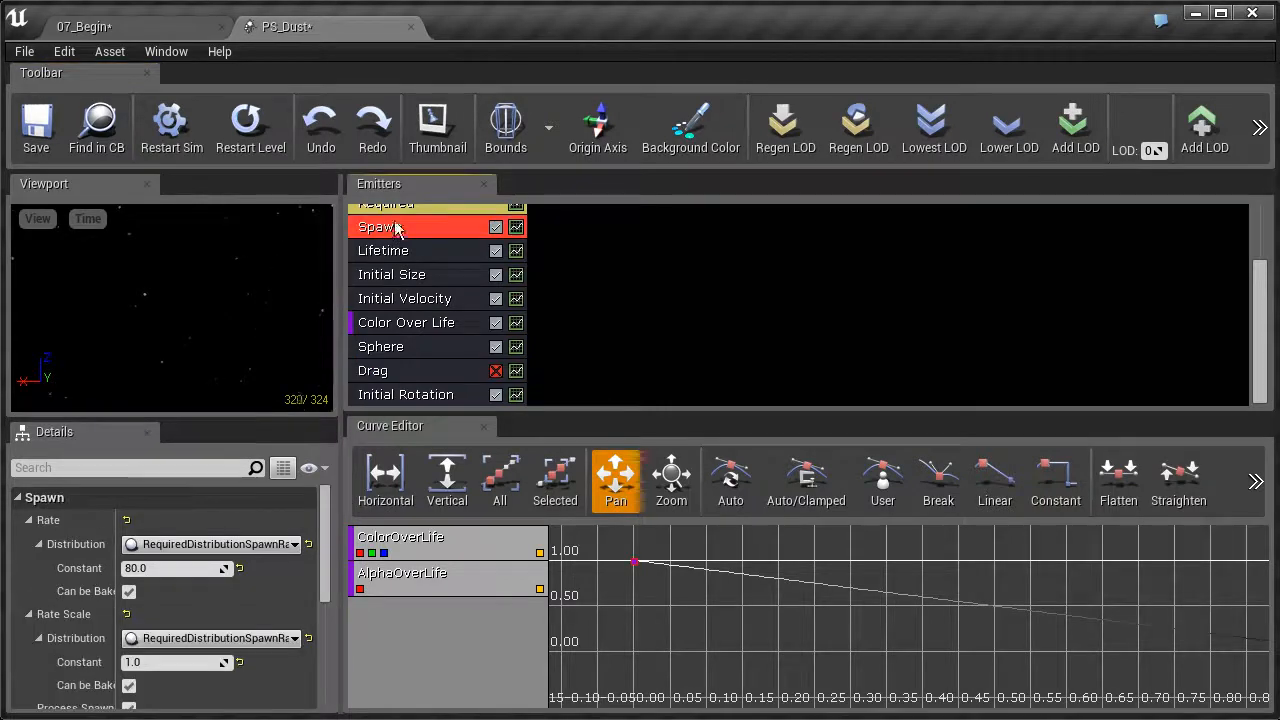
left_click(405, 300)
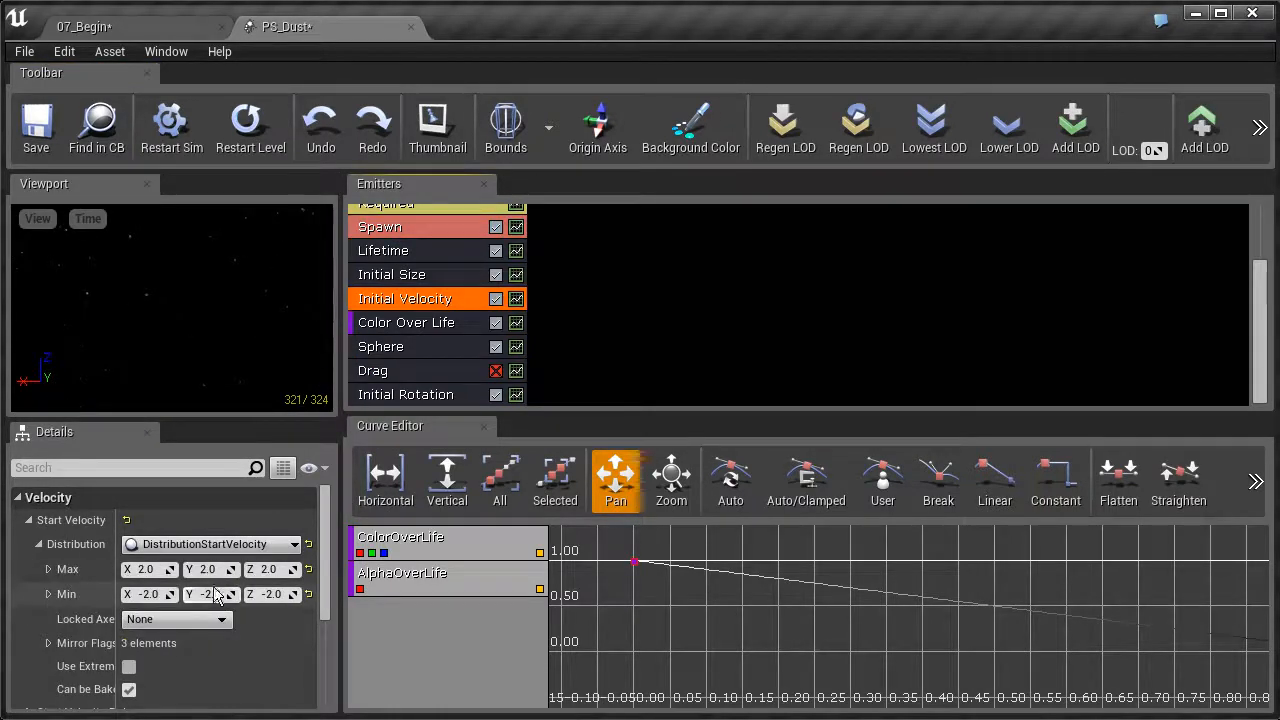
left_click(160, 570)
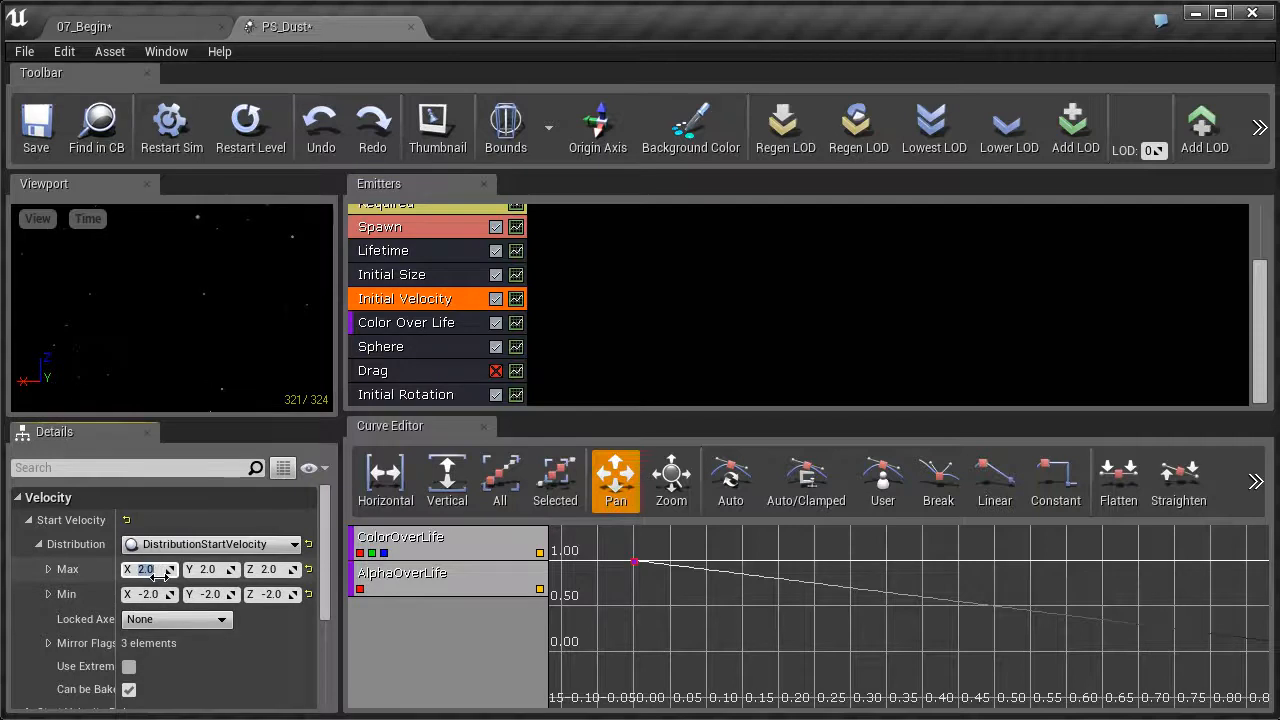
type("5")
left_click(208, 570)
type("5")
left_click(270, 569)
type("5")
Step: Set the Initial Velocity module's Start Velocity Min to -5 on the X, Y and Z axes
left_click(148, 594)
type("-5")
left_click(210, 594)
type("-5")
left_click(270, 594)
type("-5")
key("Return")
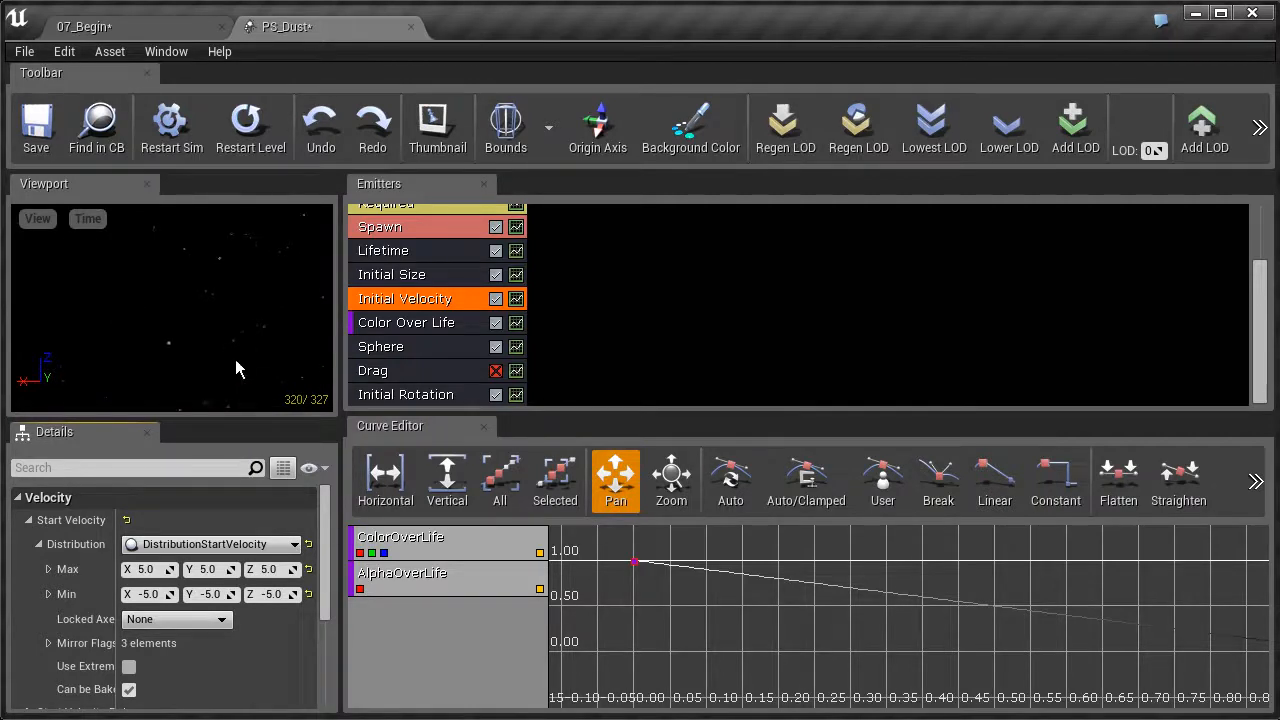
Step: Re-enable the Drag module, restart the level's particles to compare the motion, and delete the module from the emitter
left_click(496, 371)
left_click(251, 125)
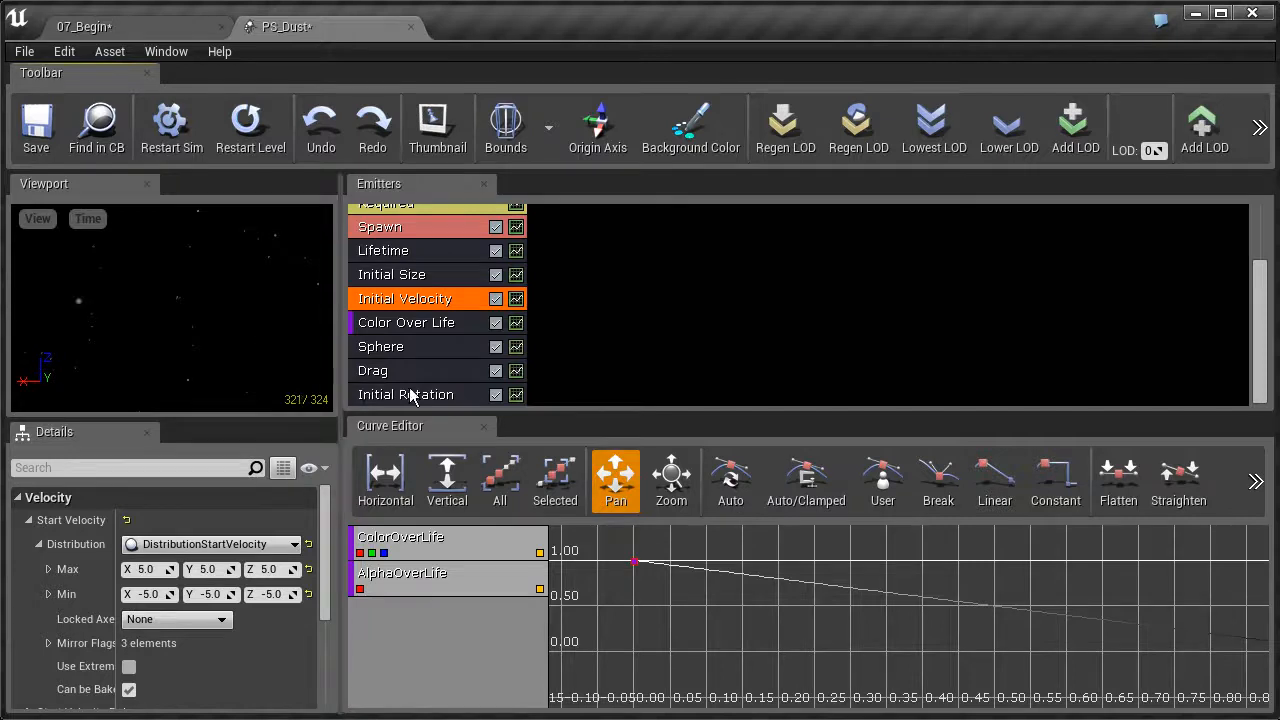
right_click(452, 370)
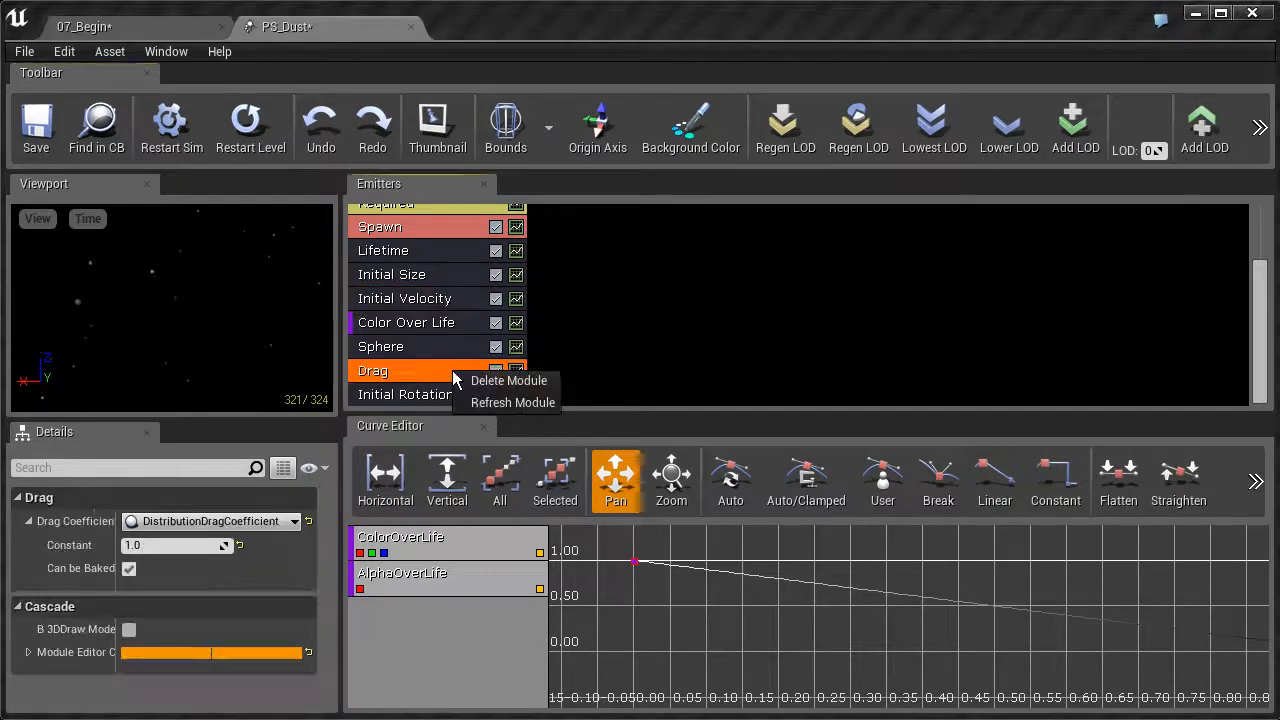
left_click(469, 381)
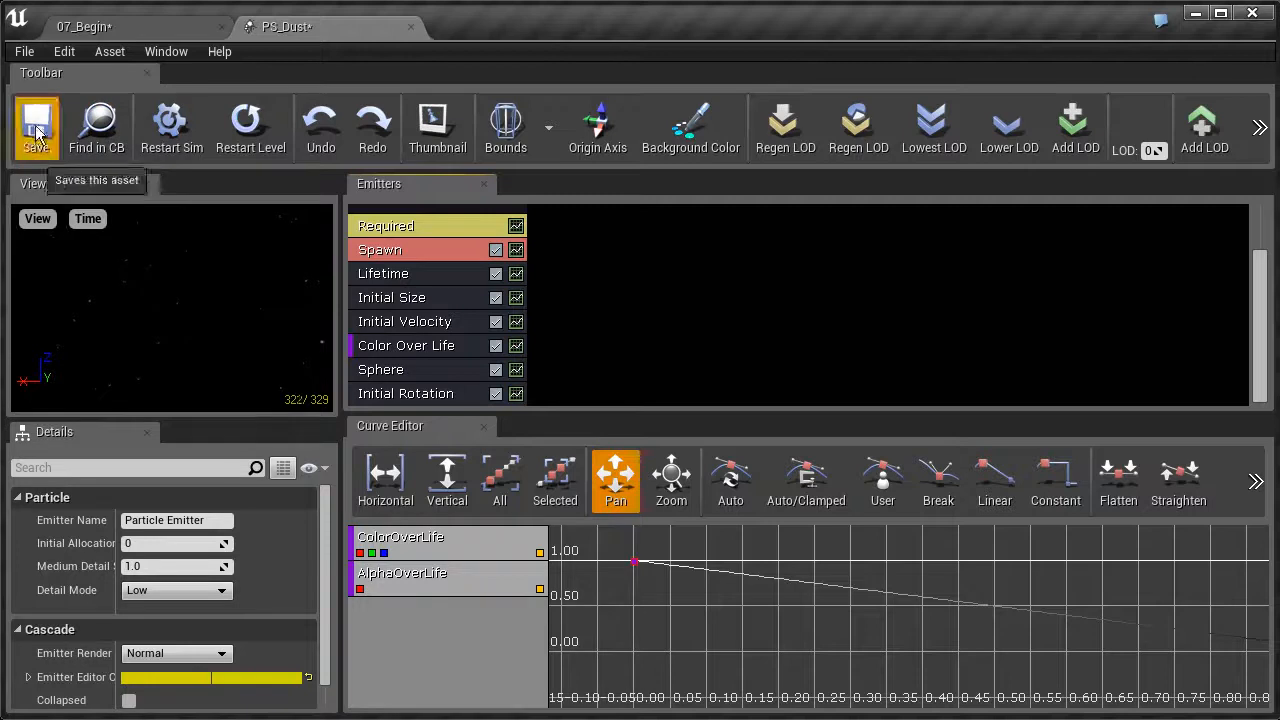
Step: Set the Initial Size module's Start Size Max to 5 on all three axes and save PS_Dust
left_click(440, 296)
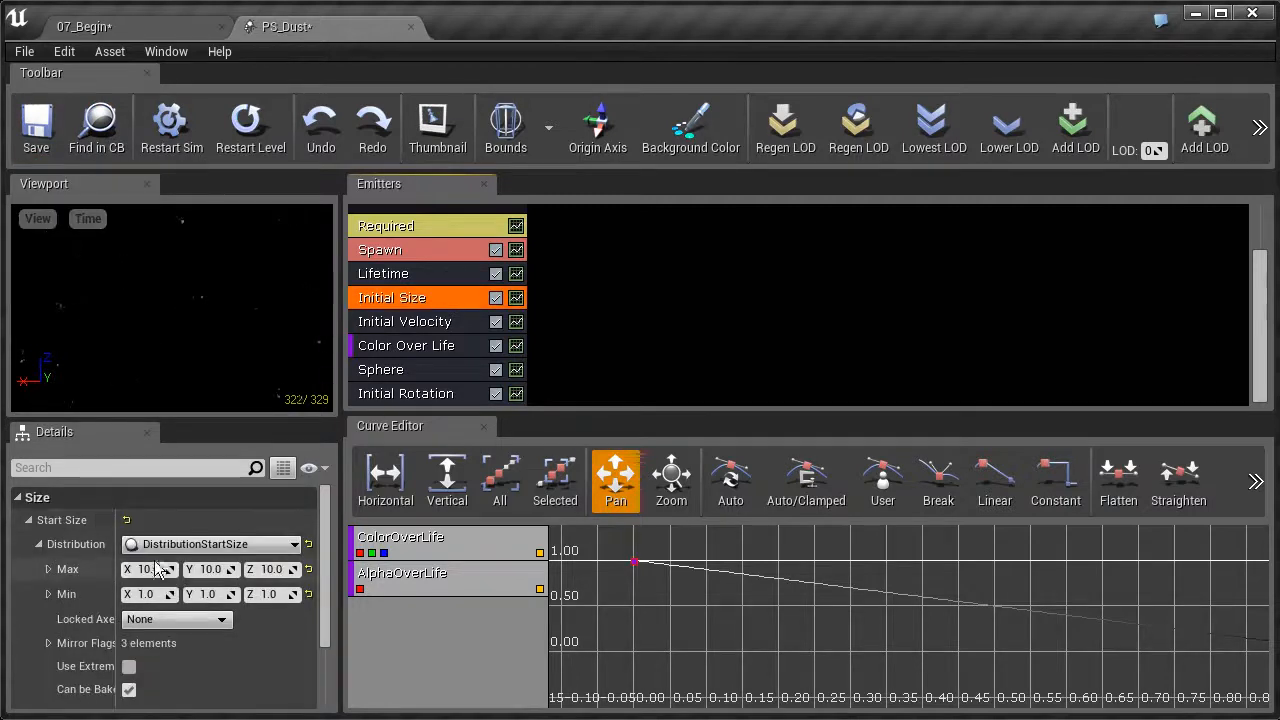
type("5")
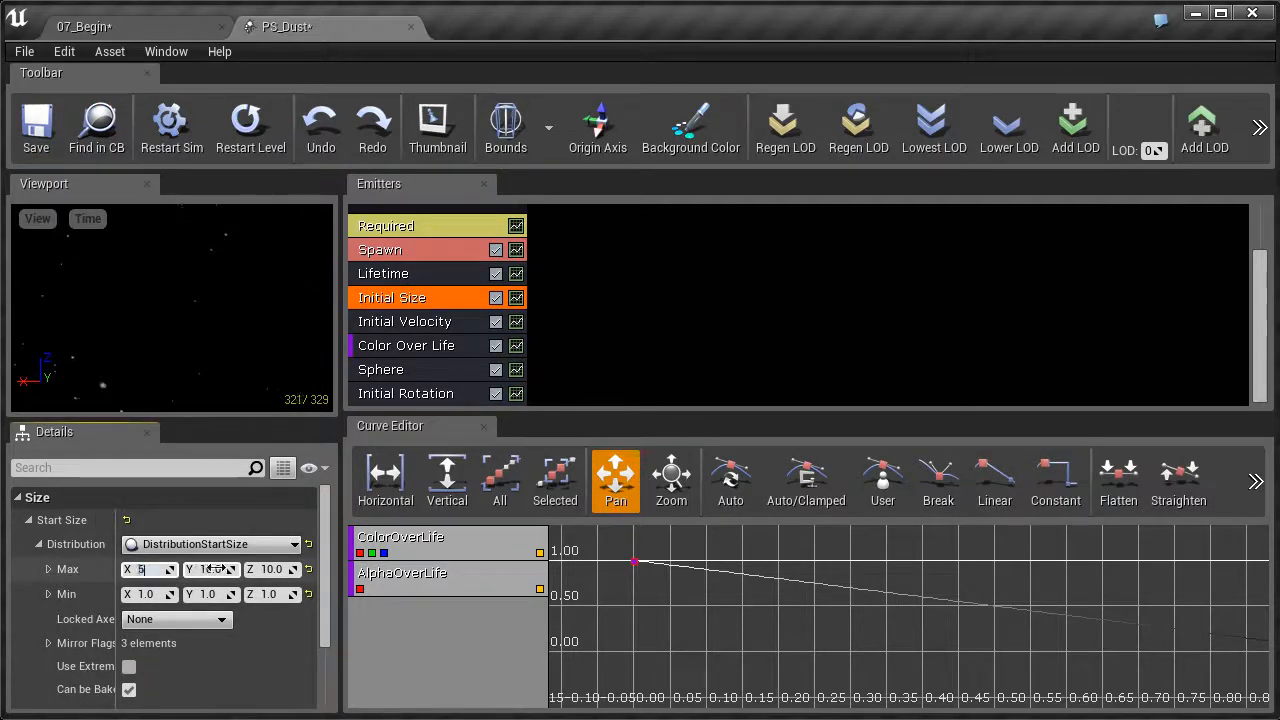
key("Tab")
type("5")
key("Tab")
type("5")
key("Return")
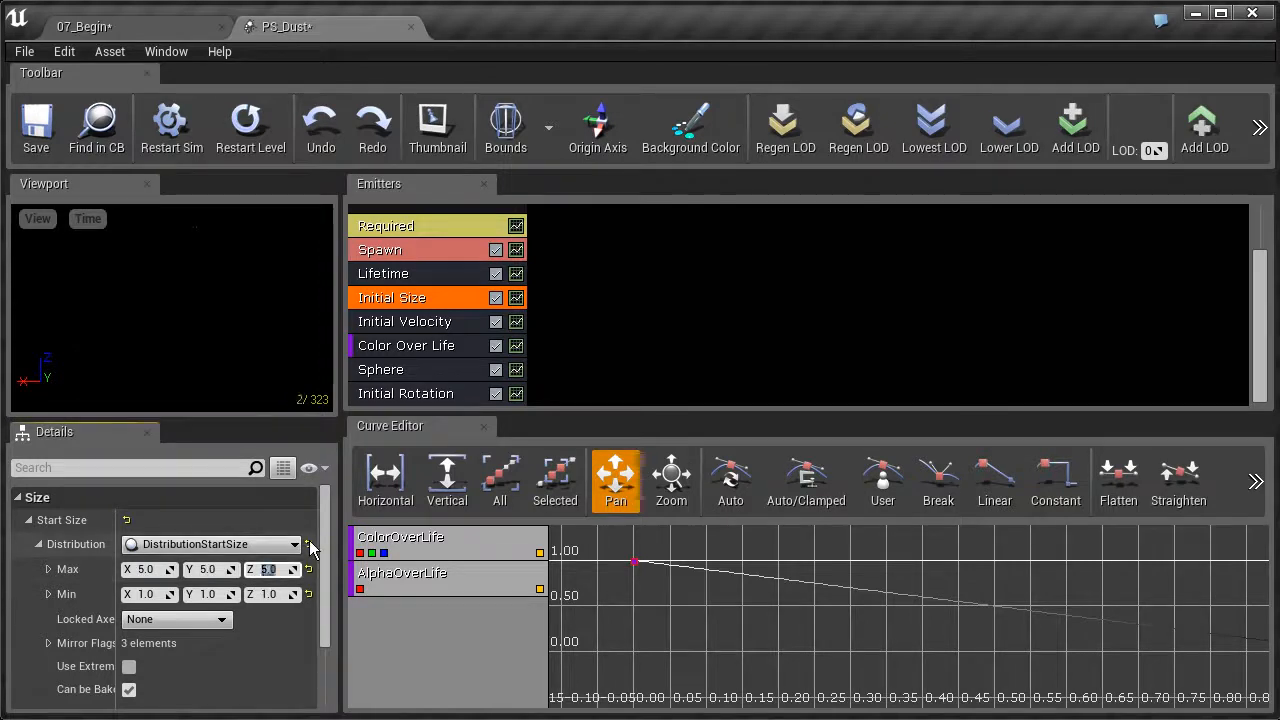
left_click(36, 123)
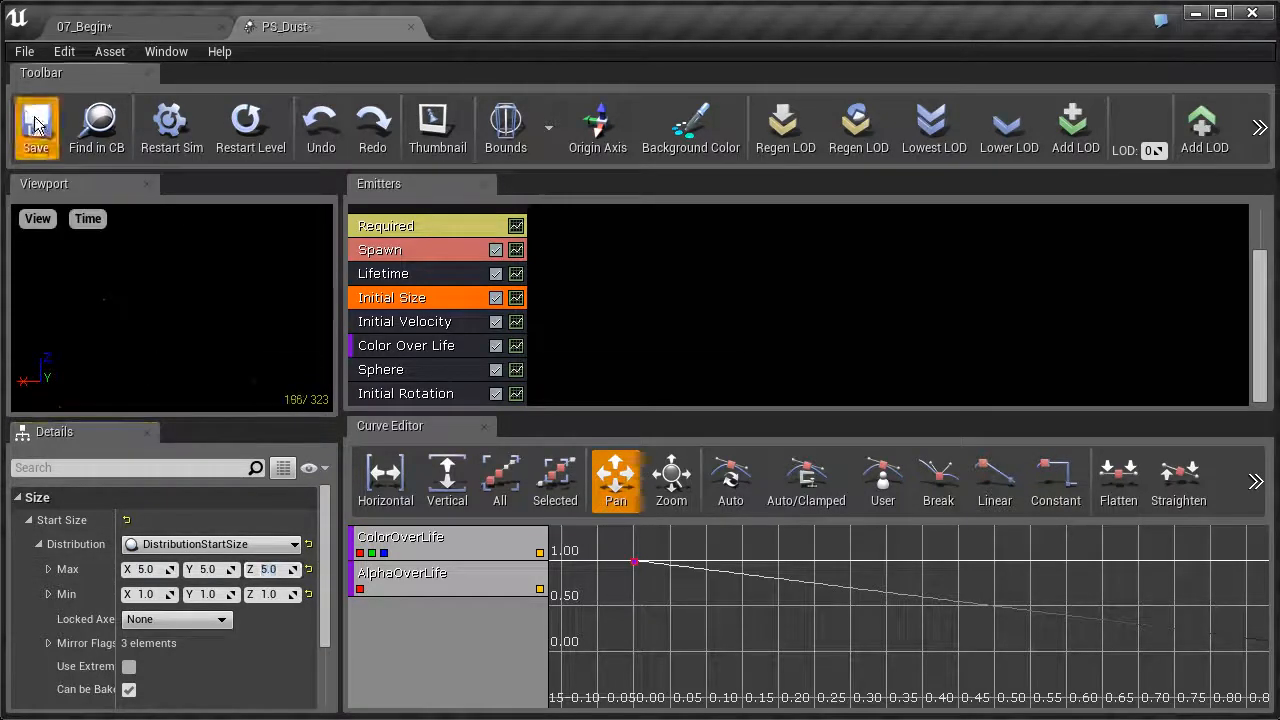
Step: Set the Initial Rotation module's Start Rotation Max to 4 and save PS_Dust
left_click(467, 396)
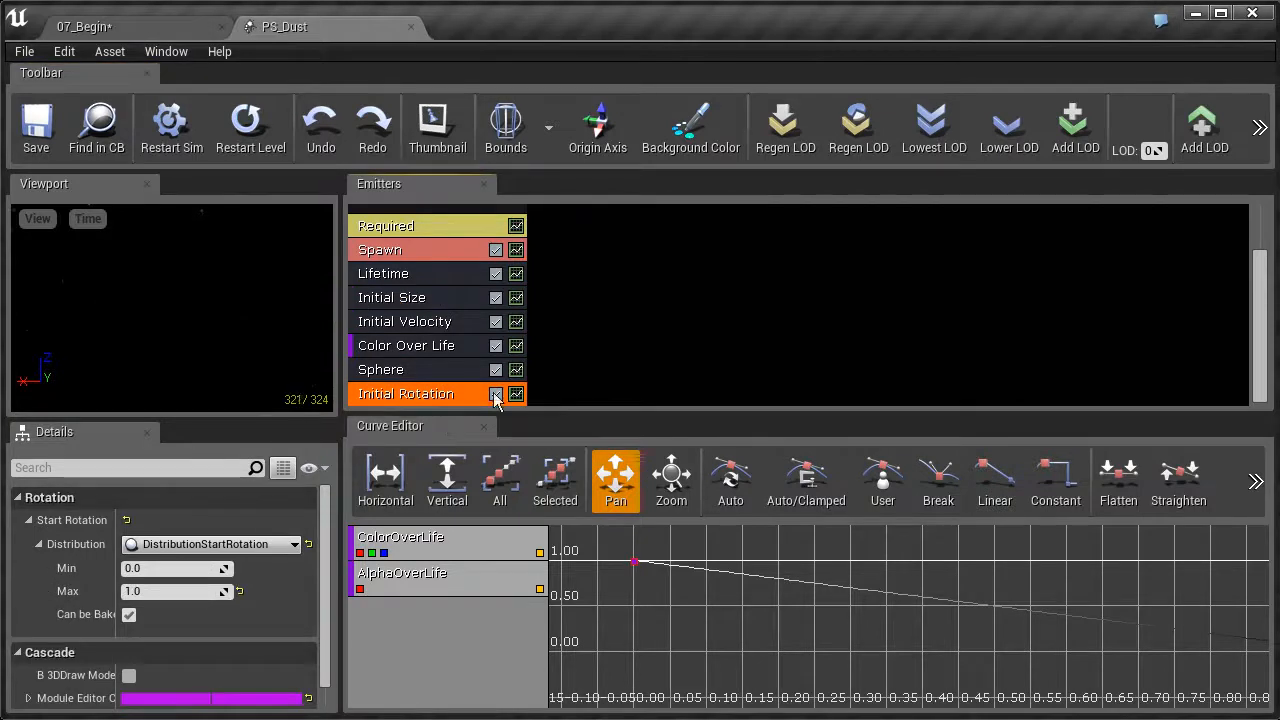
left_click(228, 591)
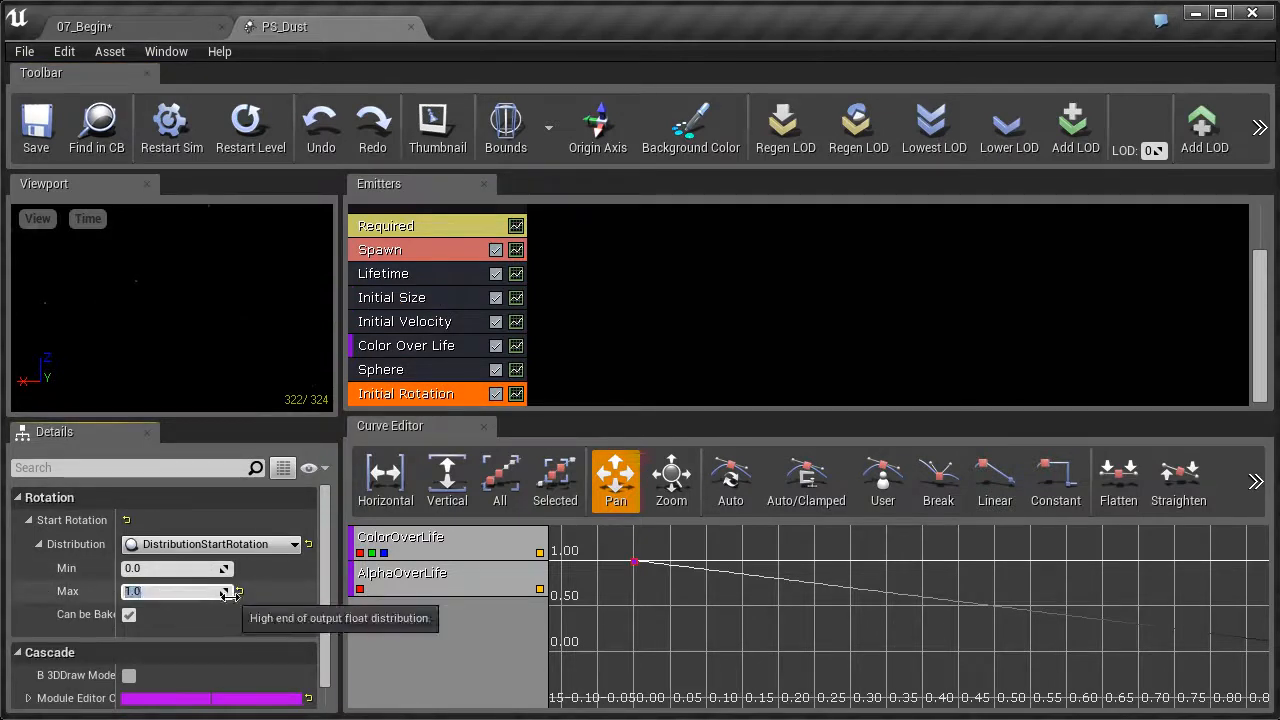
type("4")
key("Return")
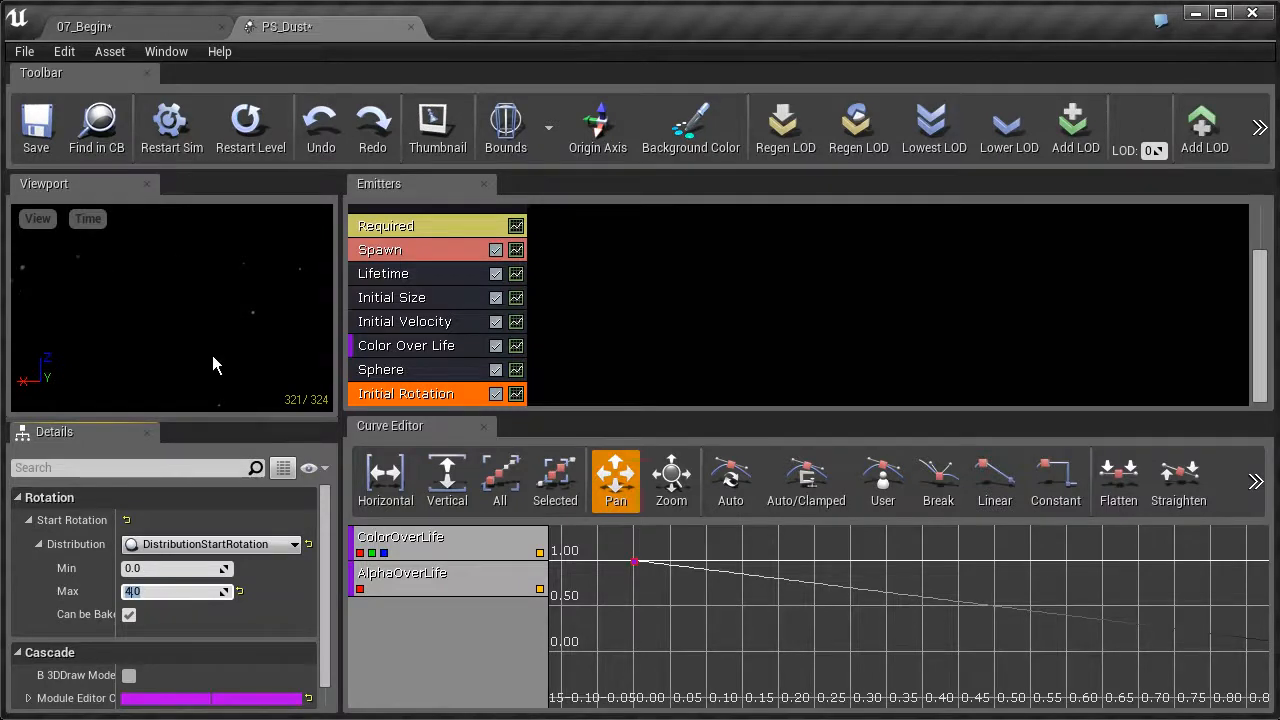
left_click(435, 394)
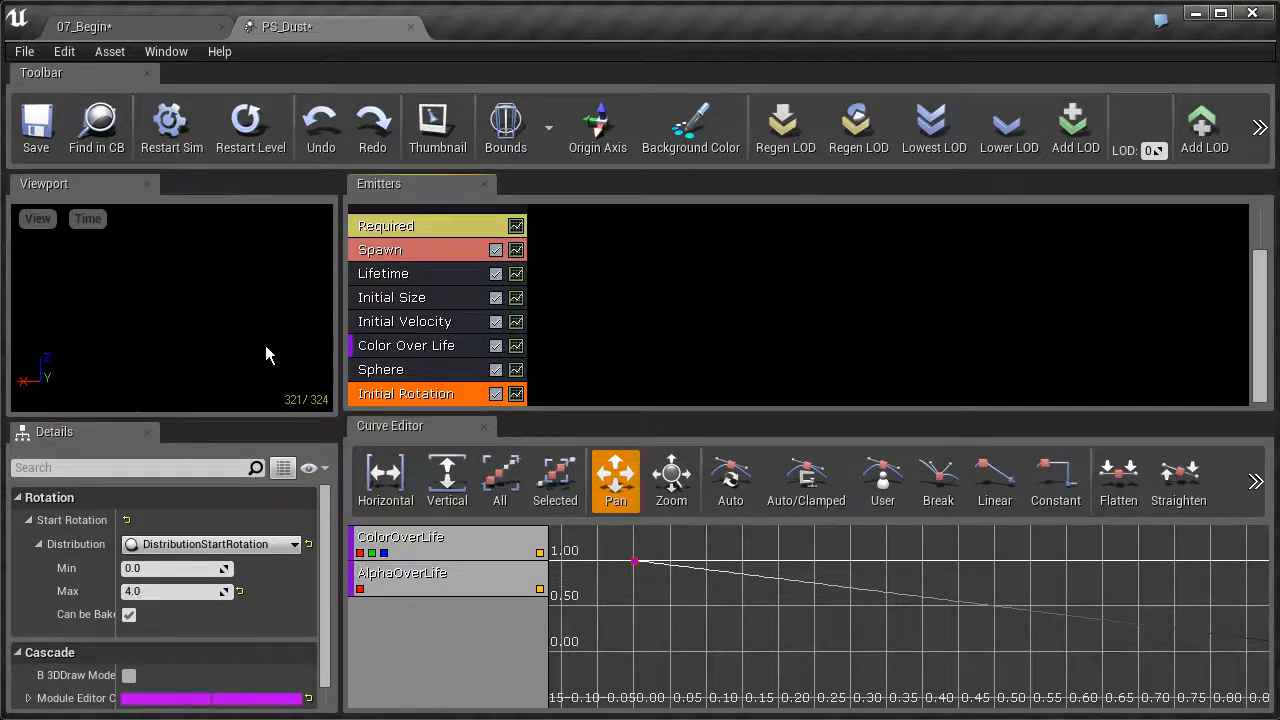
key("ctrl+s")
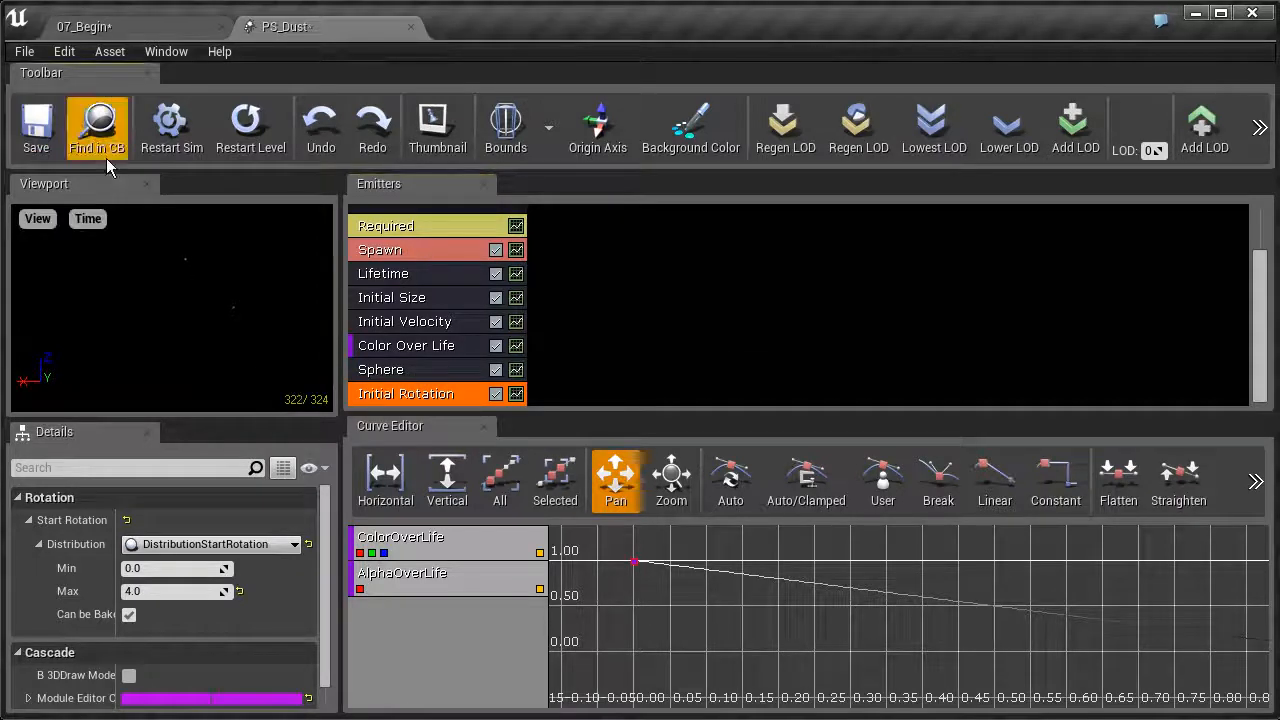
Step: Examine the drifting dust throughout the 07_Begin cave level, from close to the props and from further back
left_click(121, 29)
right_click_drag(362, 296, 425, 278)
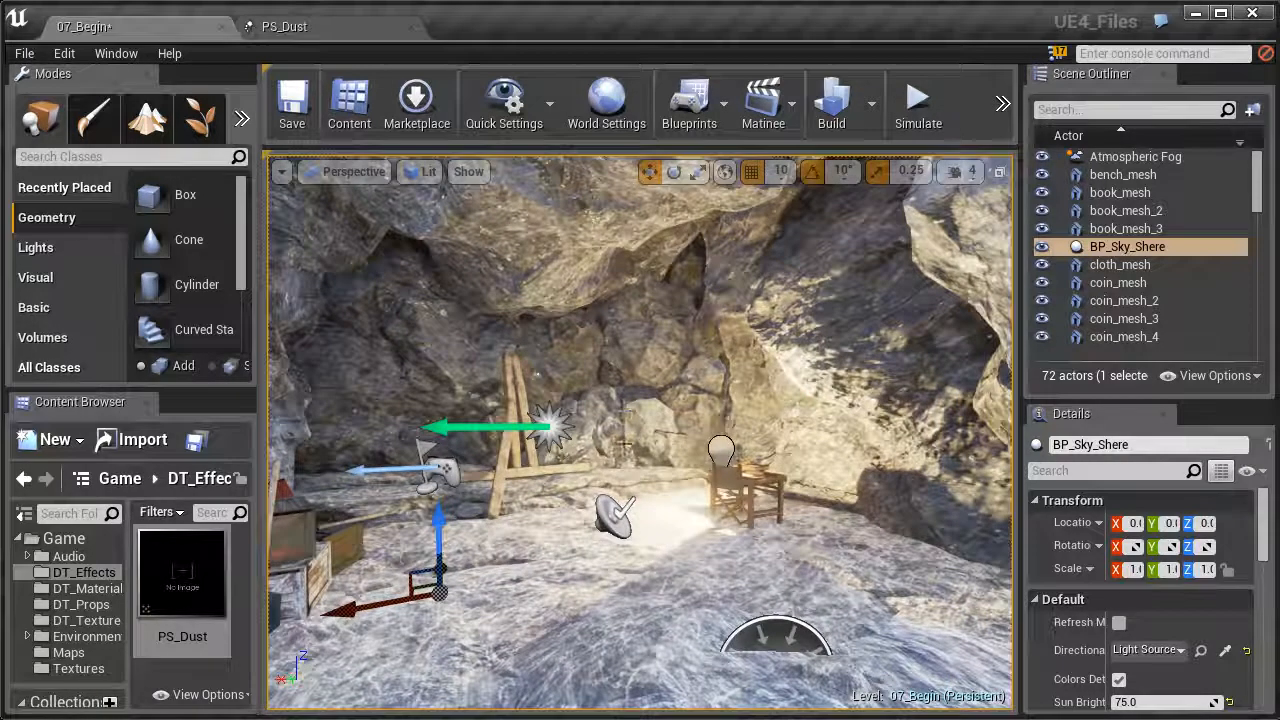
scroll(618, 419, "up", 2)
left_click_drag(624, 440, 415, 400)
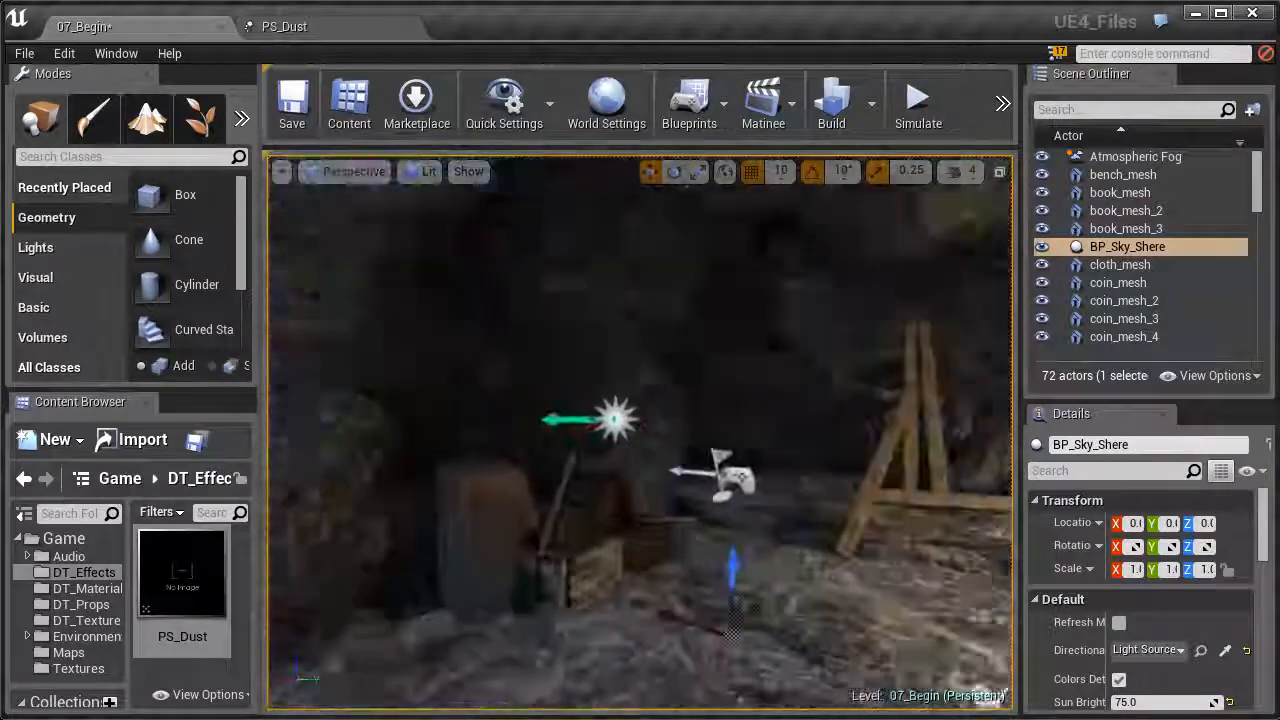
left_click_drag(640, 432, 640, 520)
left_click_drag(640, 432, 400, 432)
right_click_drag(627, 447, 820, 440)
right_click_drag(520, 460, 597, 434)
left_click_drag(597, 434, 690, 570)
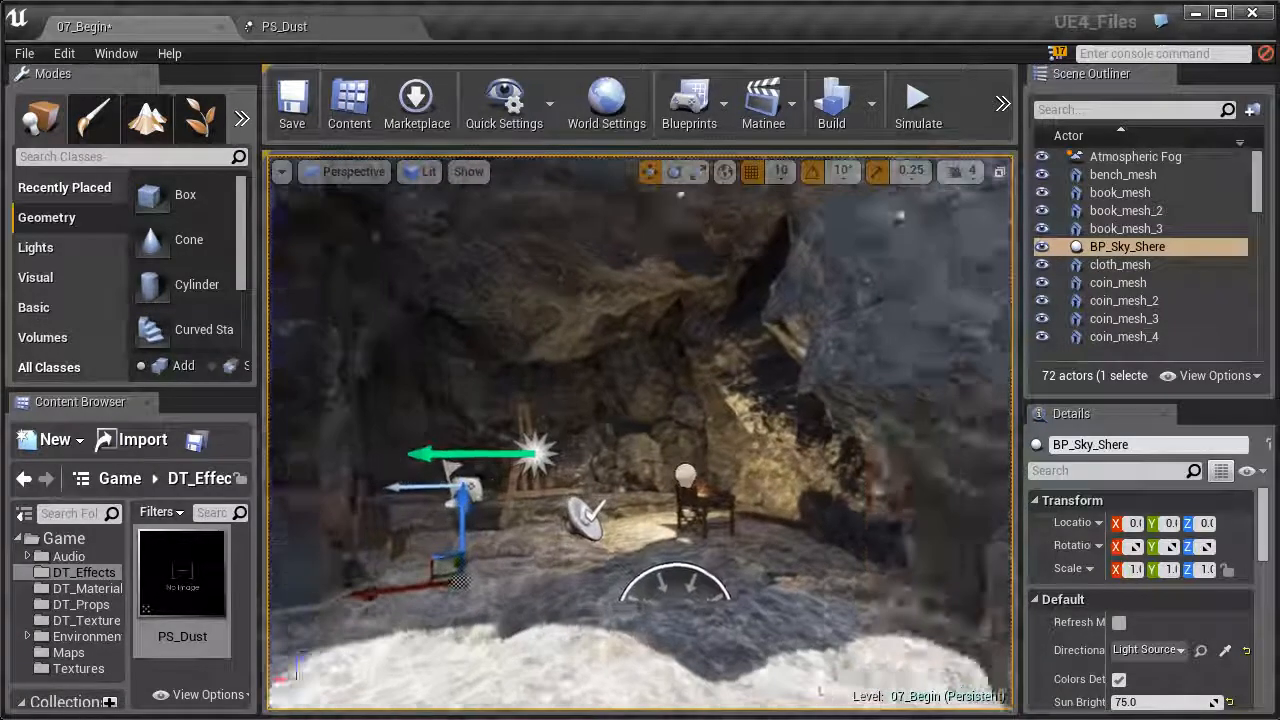
left_click_drag(556, 380, 556, 410)
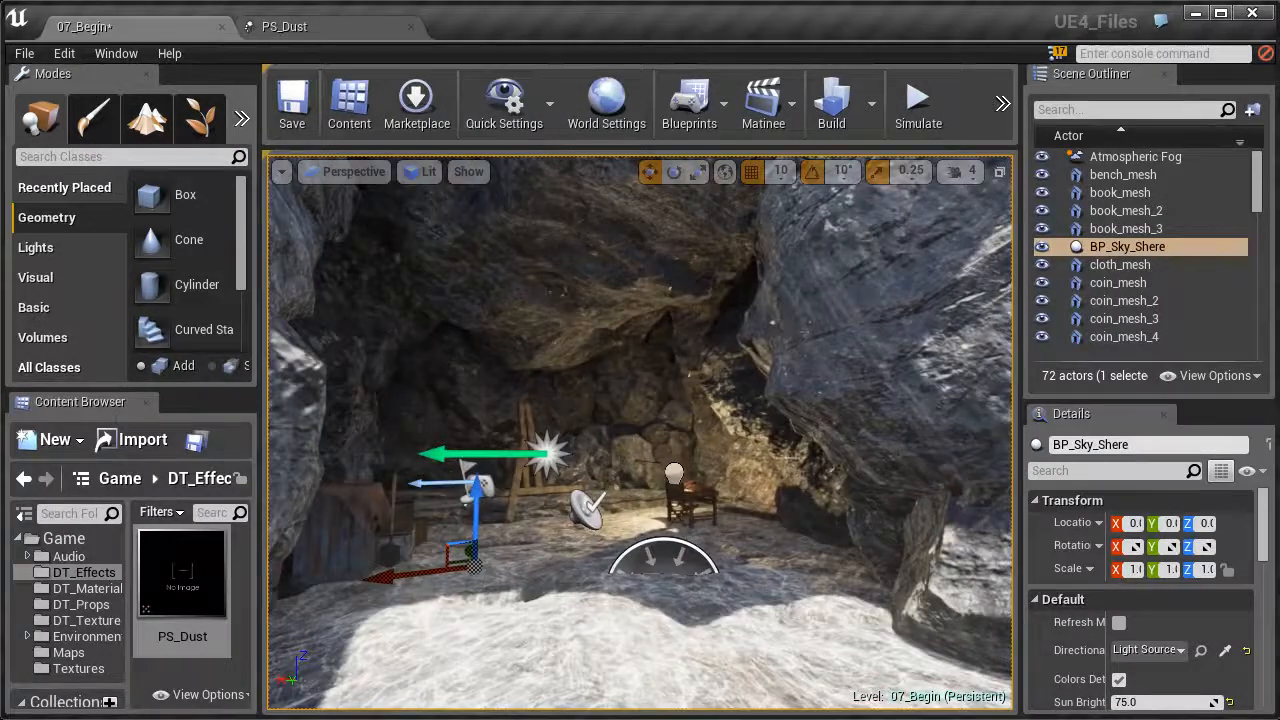
left_click_drag(539, 443, 529, 423)
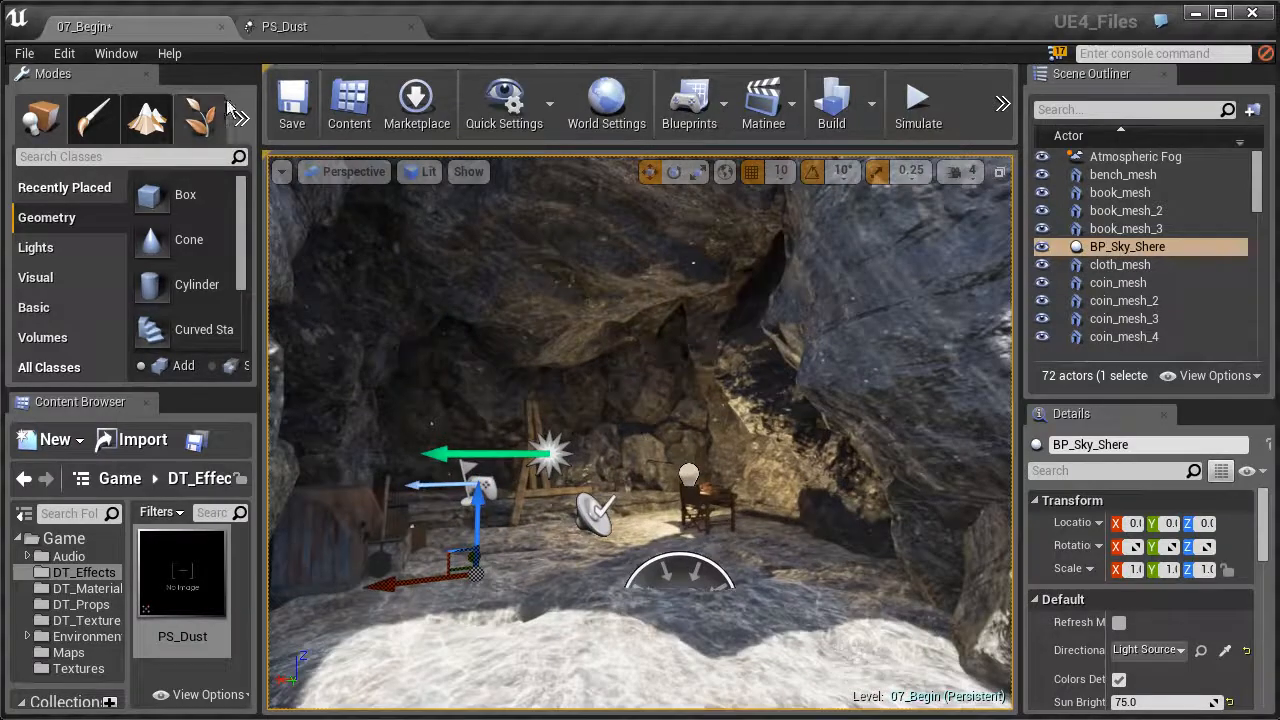
Step: Set the Spawn module's Rate Constant to 120, save PS_Dust and inspect the dust from outside the cave in the level
left_click(289, 27)
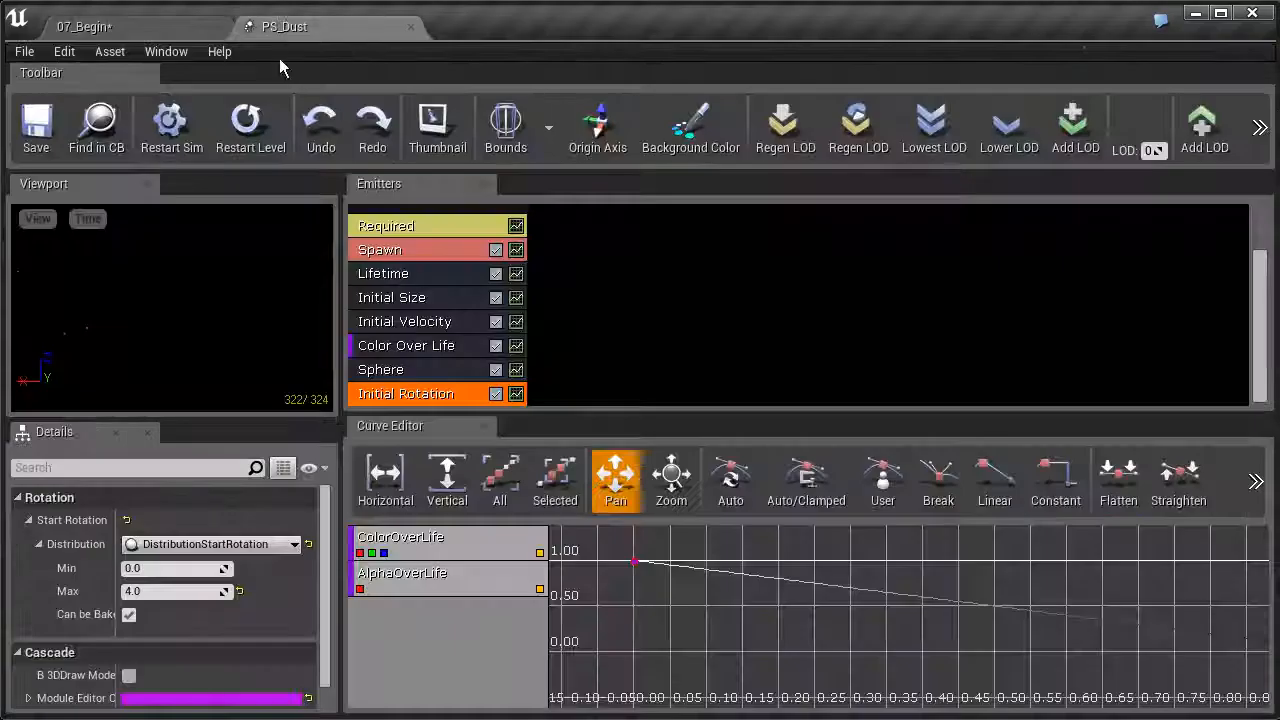
left_click(398, 254)
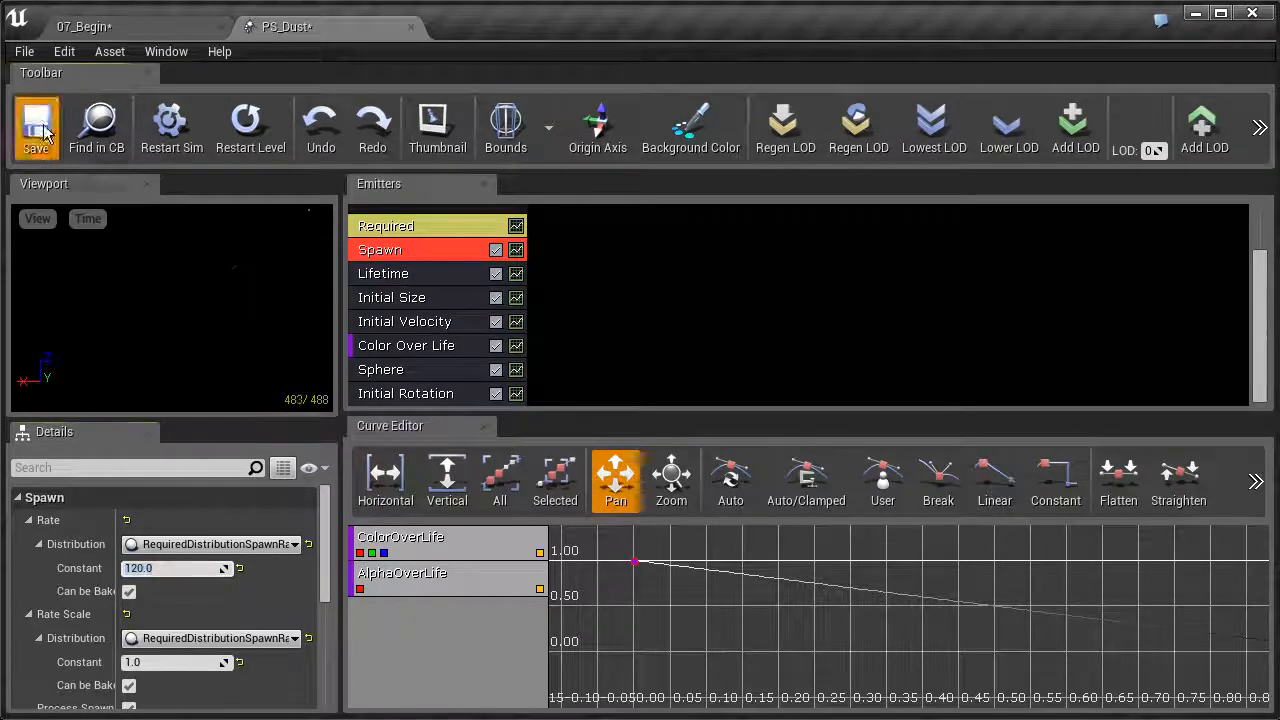
left_click(140, 30)
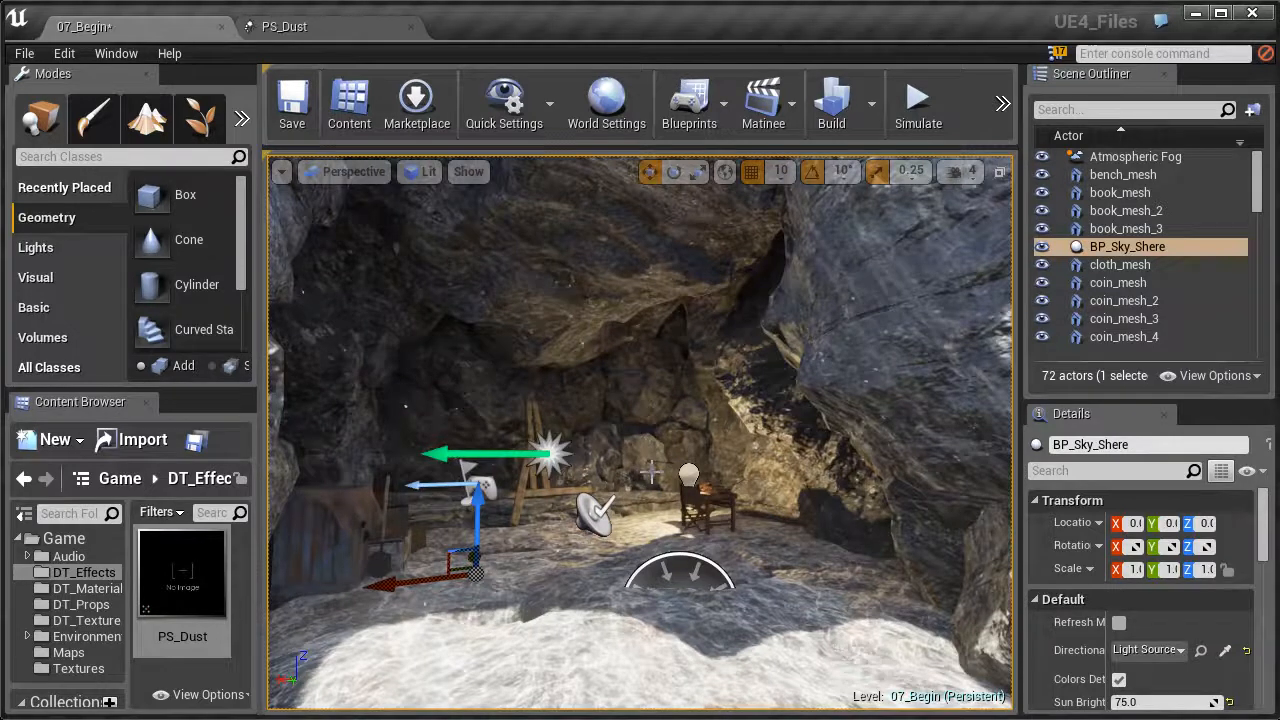
left_click_drag(881, 546, 890, 590)
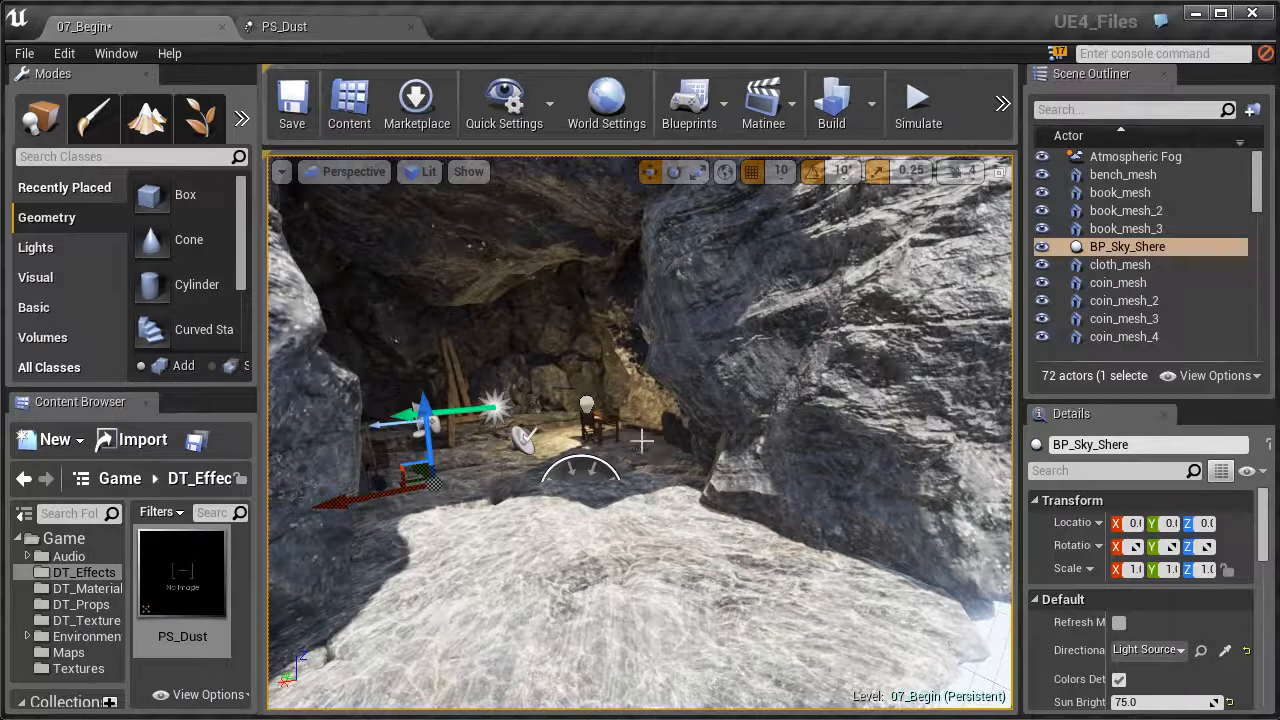
left_click_drag(633, 491, 635, 555)
right_click_drag(680, 446, 655, 345)
mouse_move(690, 560)
right_mouse_down()
mouse_move(676, 540)
mouse_move(815, 545)
mouse_move(670, 550)
mouse_move(715, 548)
mouse_move(680, 582)
mouse_move(620, 582)
mouse_move(690, 575)
right_mouse_up()
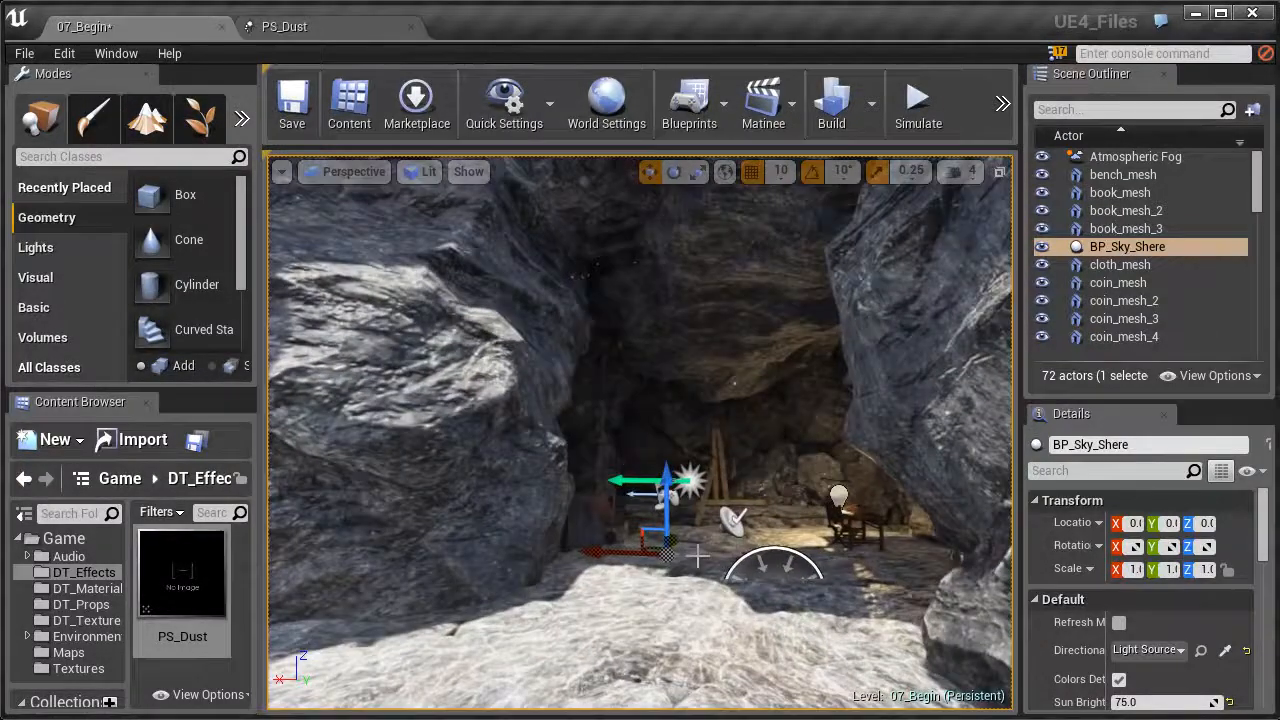